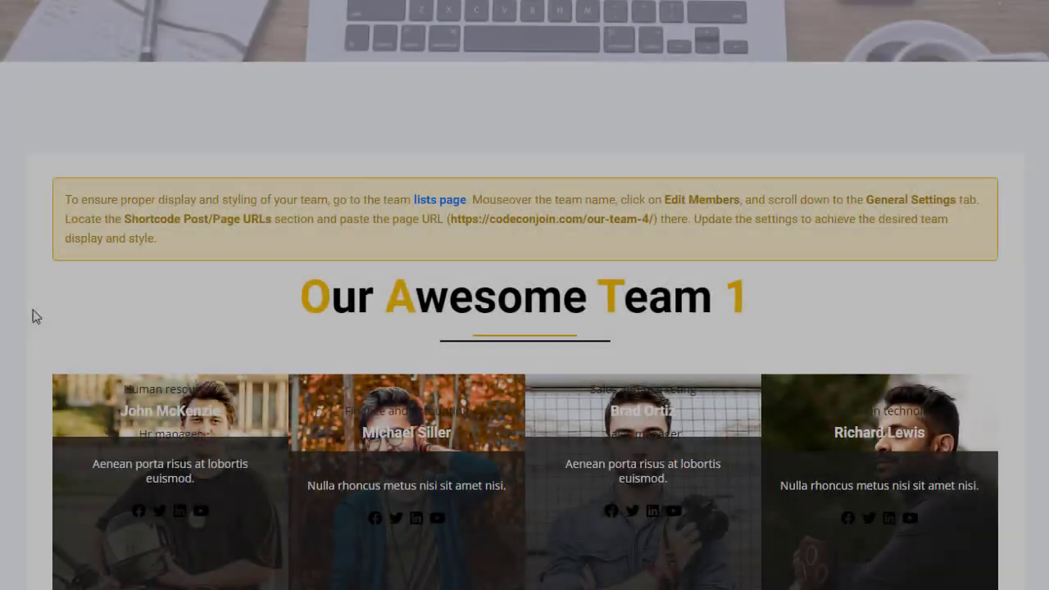
pyautogui.scroll(-3, 32, 317)
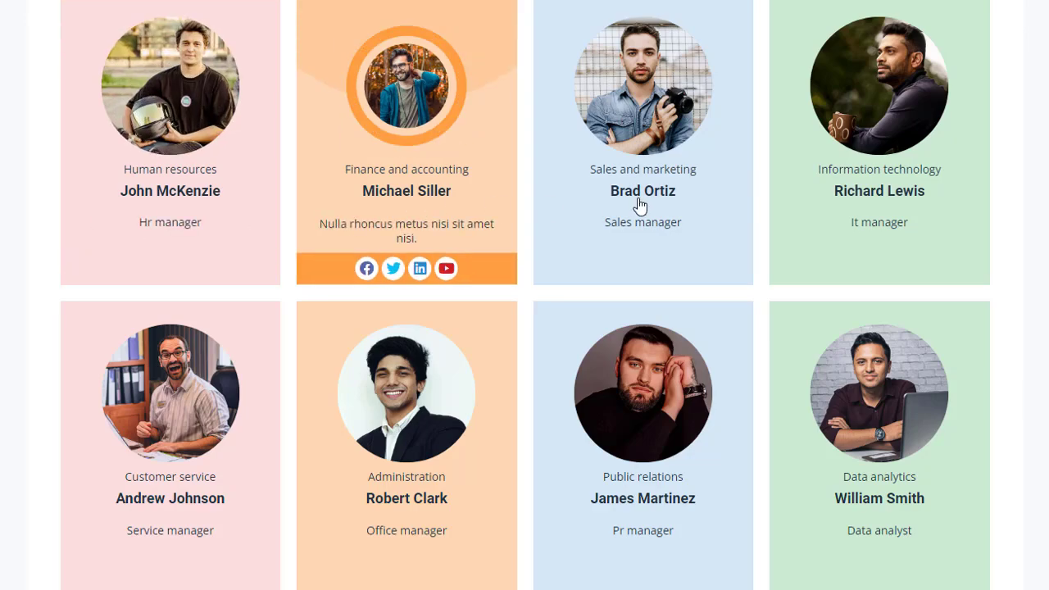
pyautogui.scroll(-2, 888, 222)
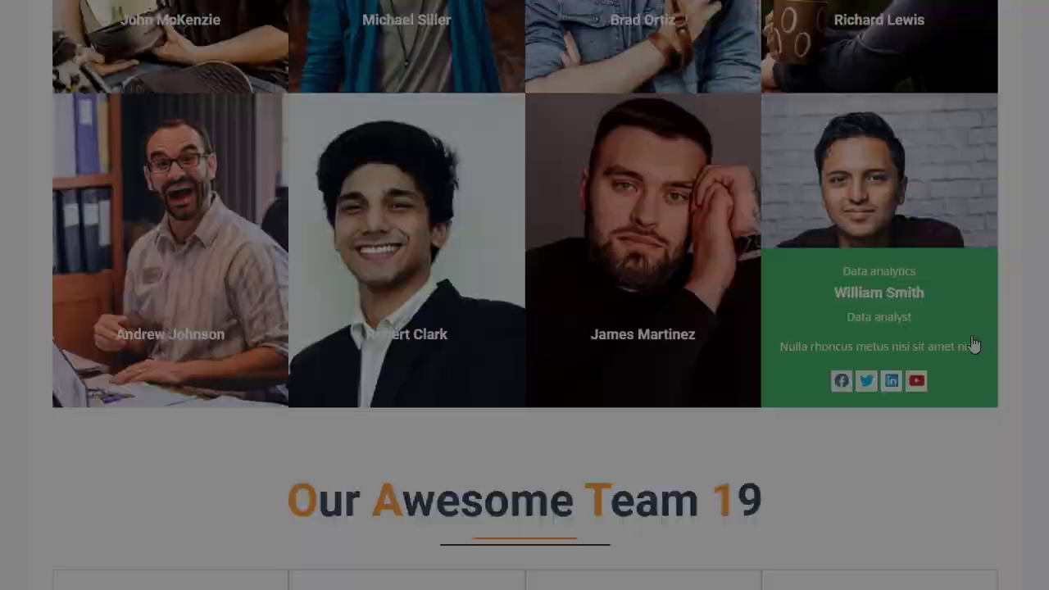
pyautogui.scroll(-5, 670, 322)
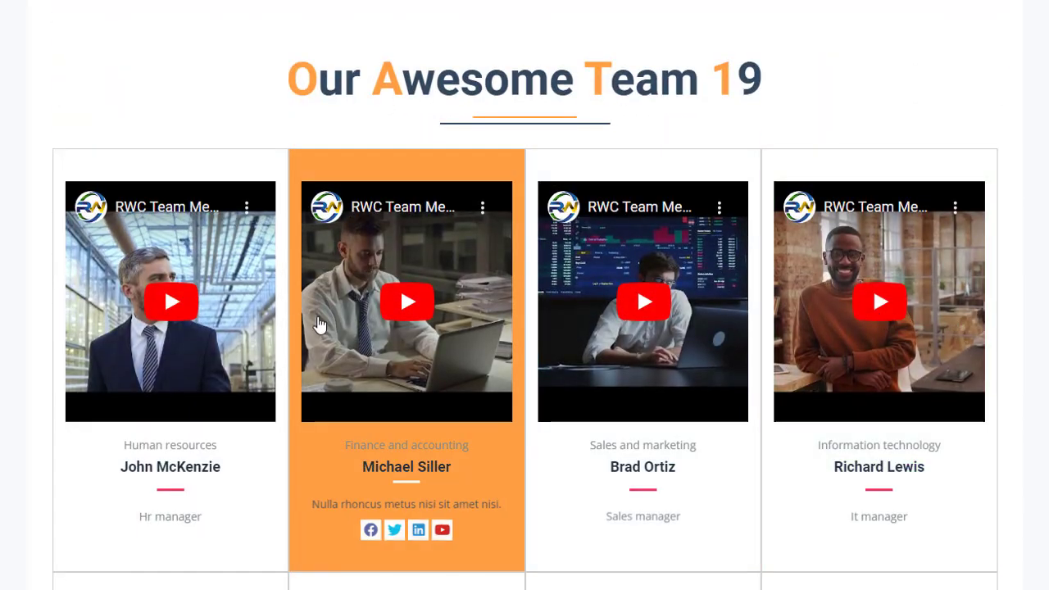
pyautogui.click(170, 303)
pyautogui.click(317, 181)
pyautogui.click(304, 267)
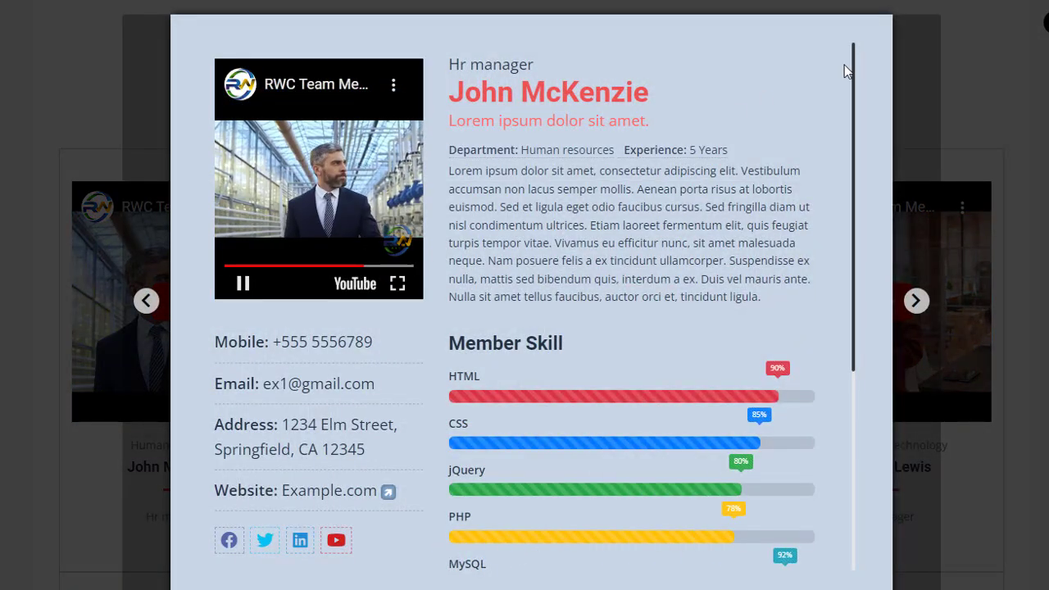
pyautogui.click(909, 33)
pyautogui.scroll(-8, 802, 199)
pyautogui.scroll(-2, 802, 200)
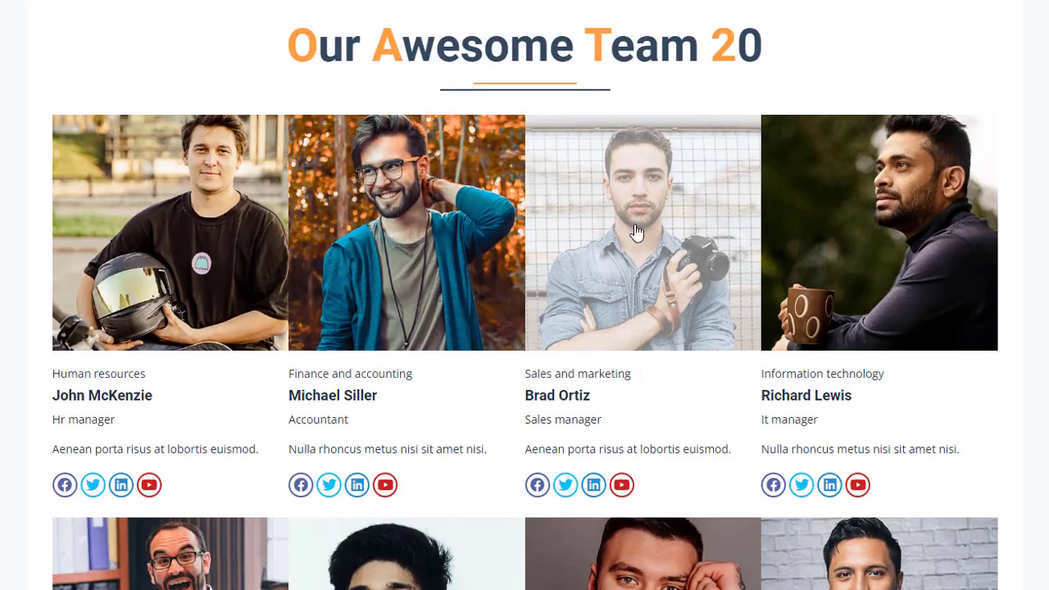
pyautogui.scroll(-10, 163, 274)
pyautogui.scroll(-3, 229, 335)
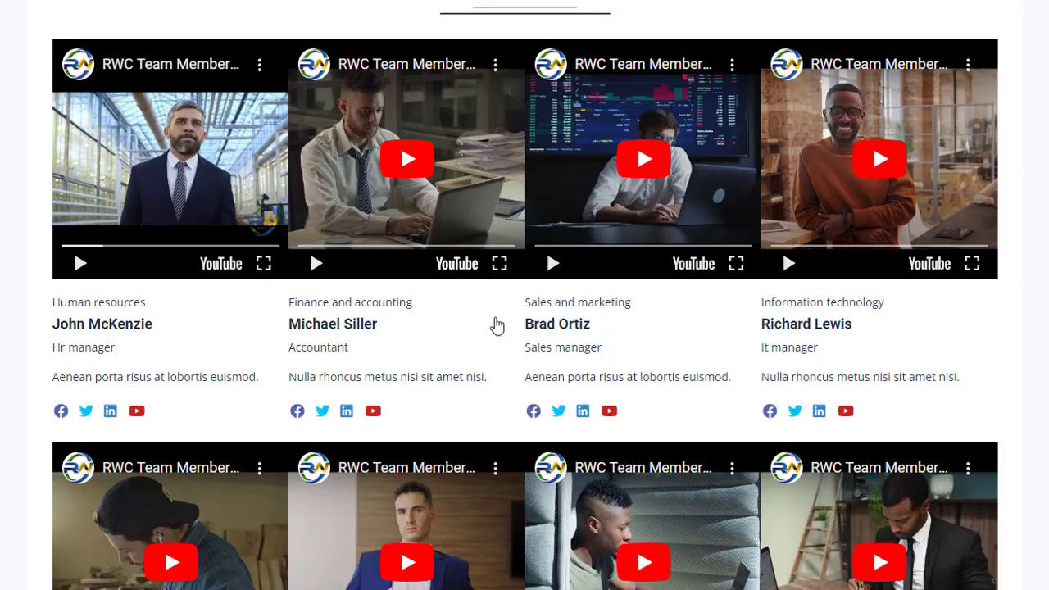
pyautogui.click(552, 263)
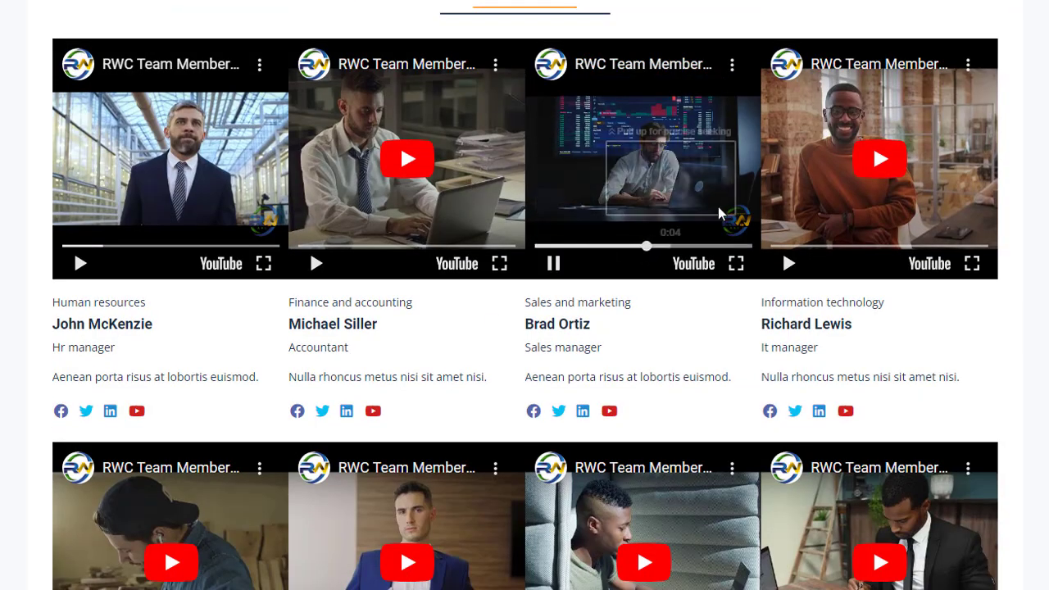
pyautogui.scroll(1, 726, 156)
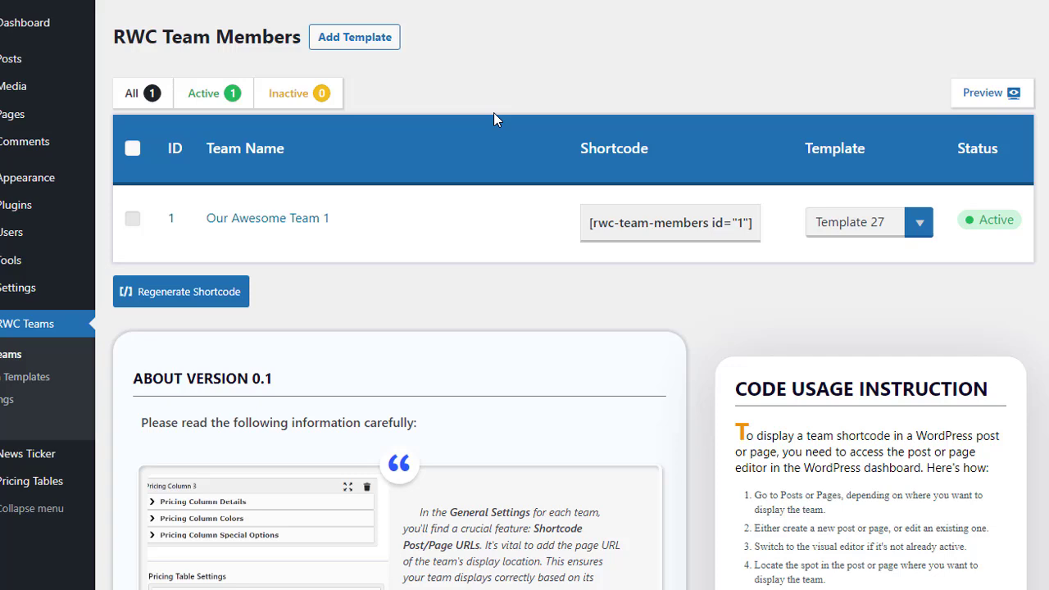
pyautogui.moveTo(403, 209)
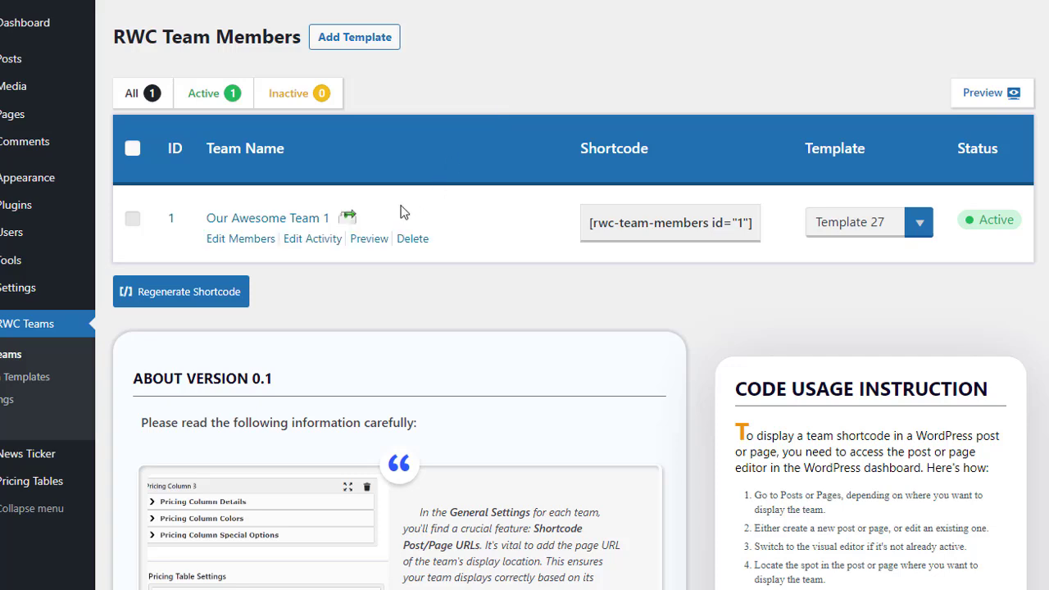
pyautogui.click(347, 218)
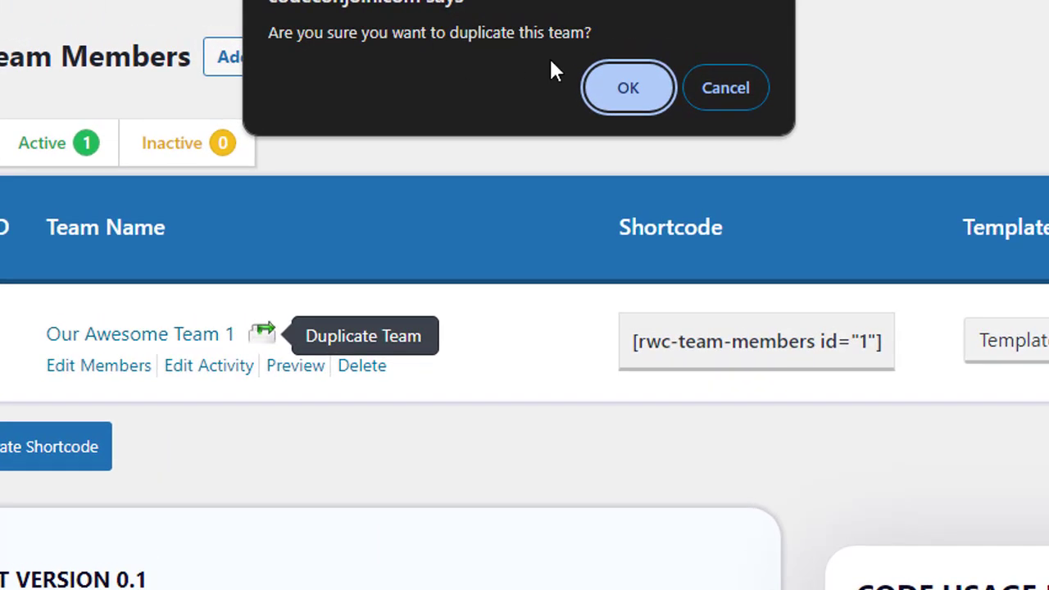
pyautogui.click(602, 92)
pyautogui.click(718, 95)
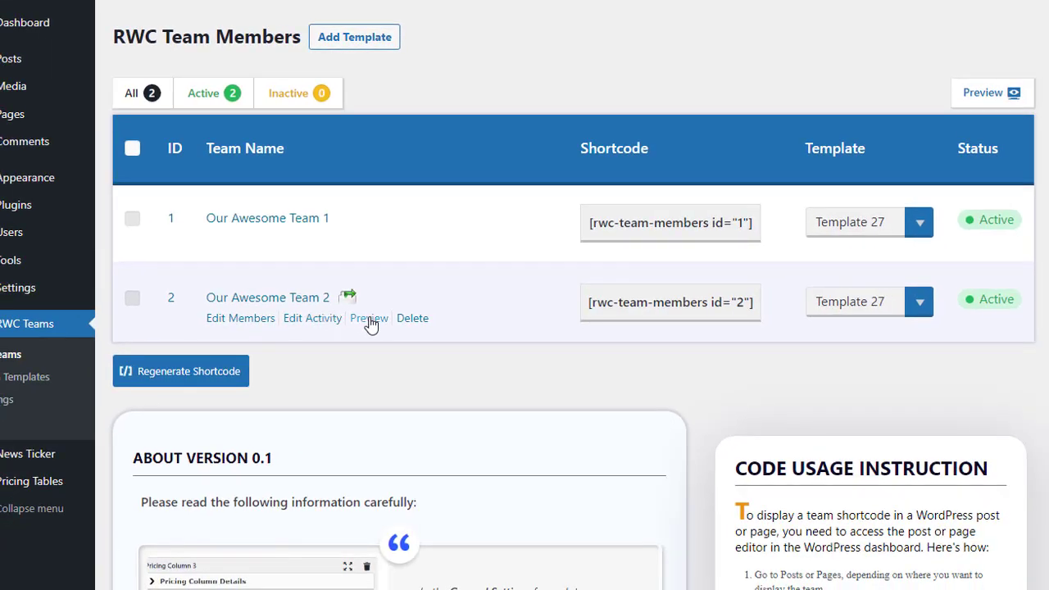
pyautogui.click(369, 318)
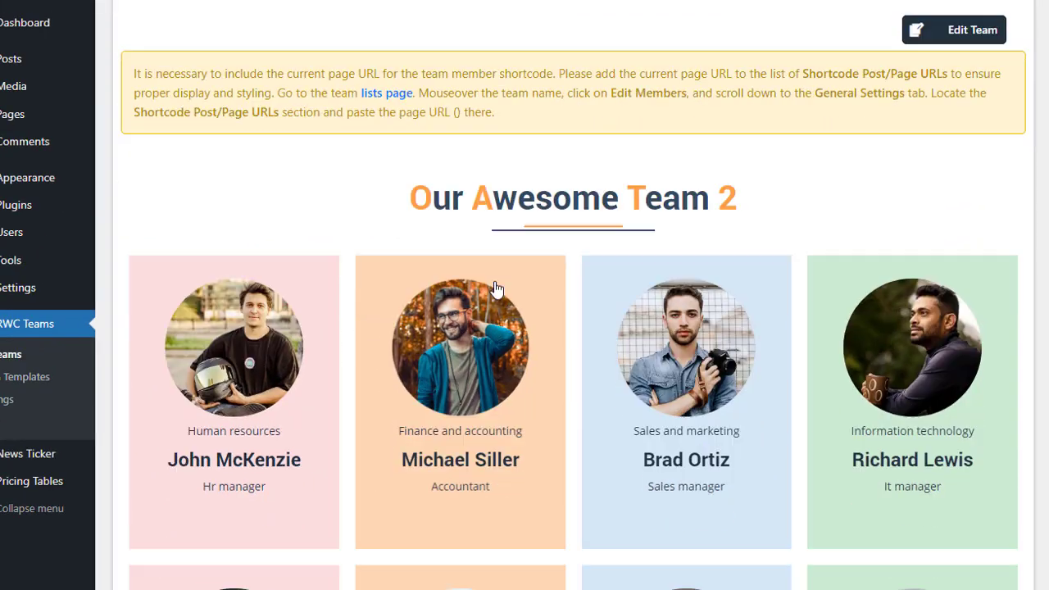
pyautogui.scroll(-2, 496, 290)
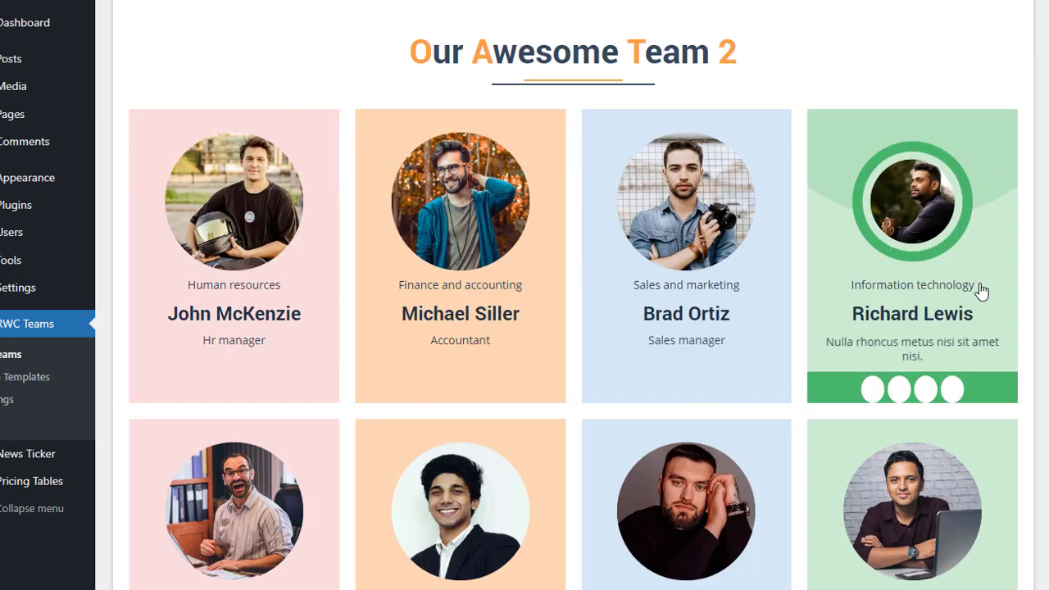
pyautogui.scroll(-3, 978, 290)
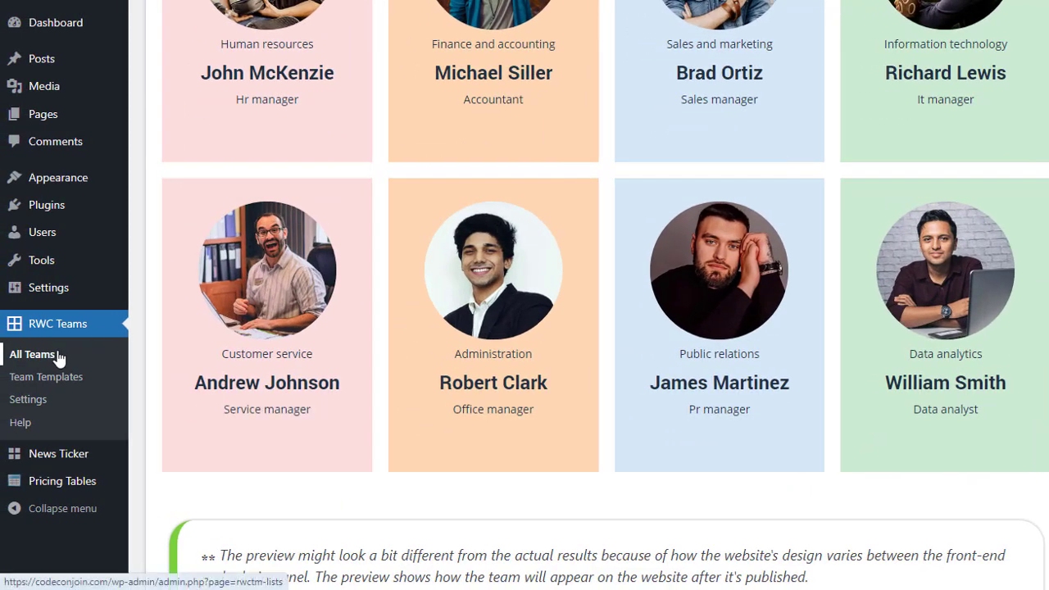
pyautogui.click(32, 354)
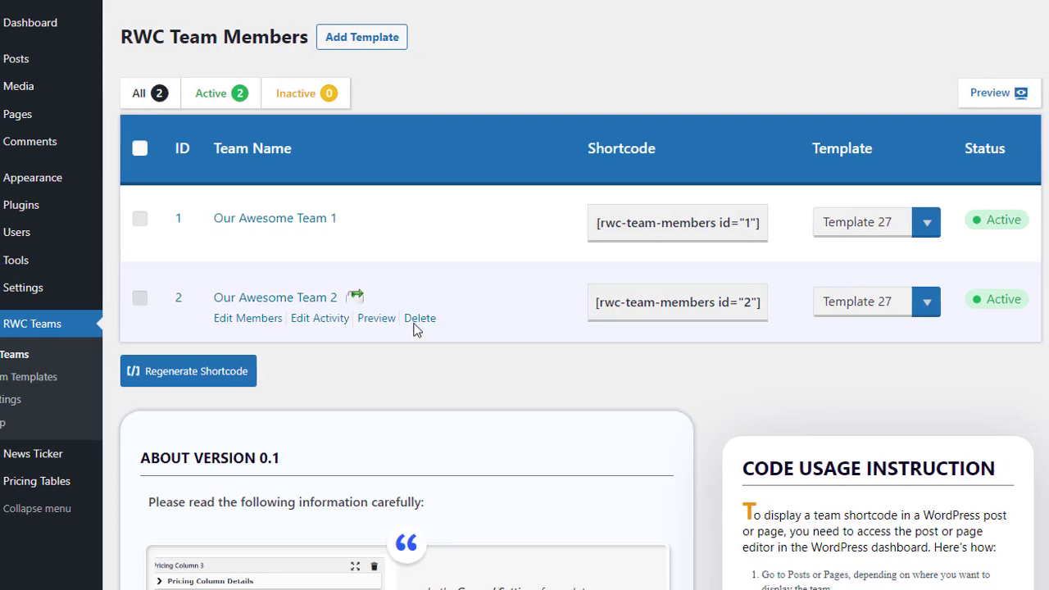
pyautogui.click(444, 318)
pyautogui.click(585, 55)
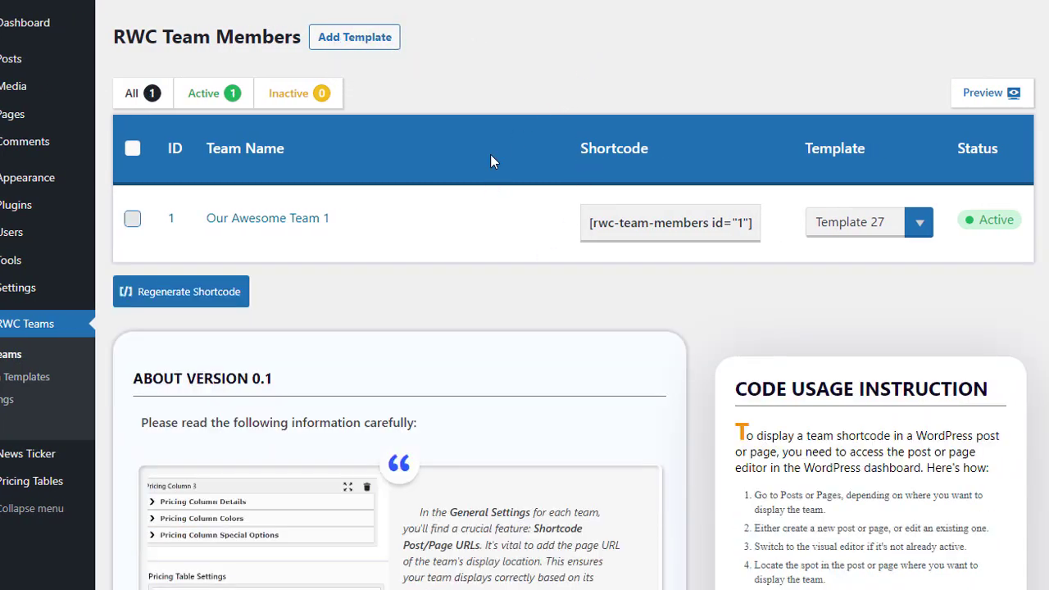
pyautogui.moveTo(352, 225)
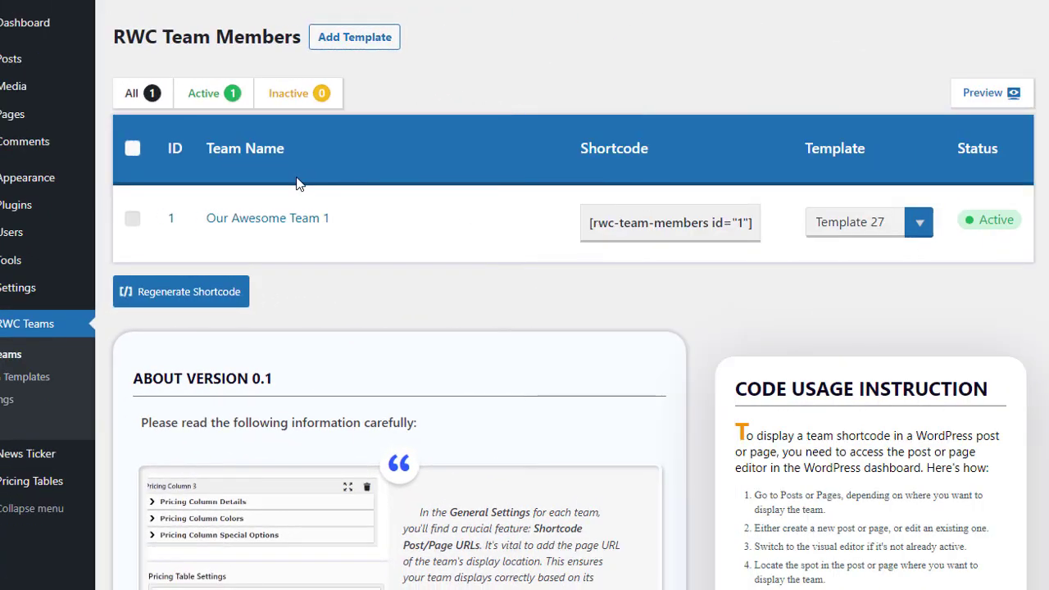
pyautogui.moveTo(290, 210)
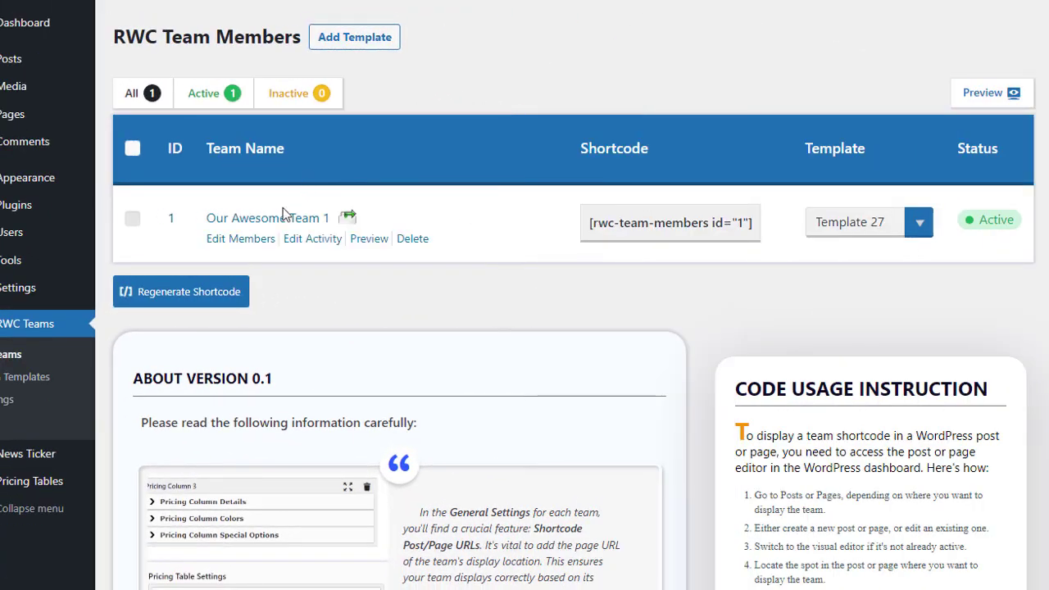
pyautogui.click(312, 245)
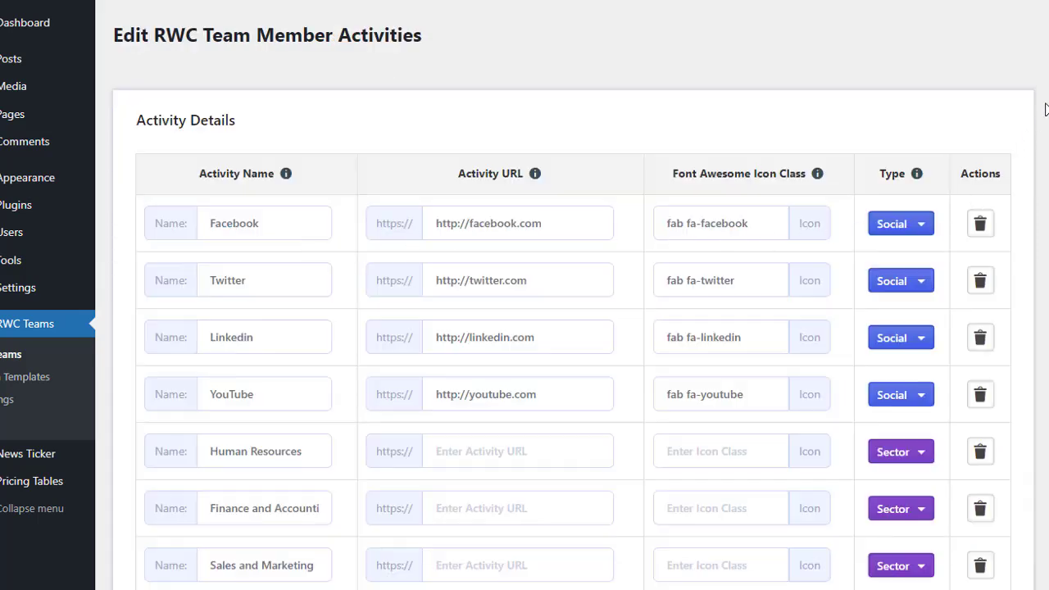
# Review the Facebook activity, keeping its type as Social and its URL unchanged
pyautogui.scroll(-3, 830, 105)
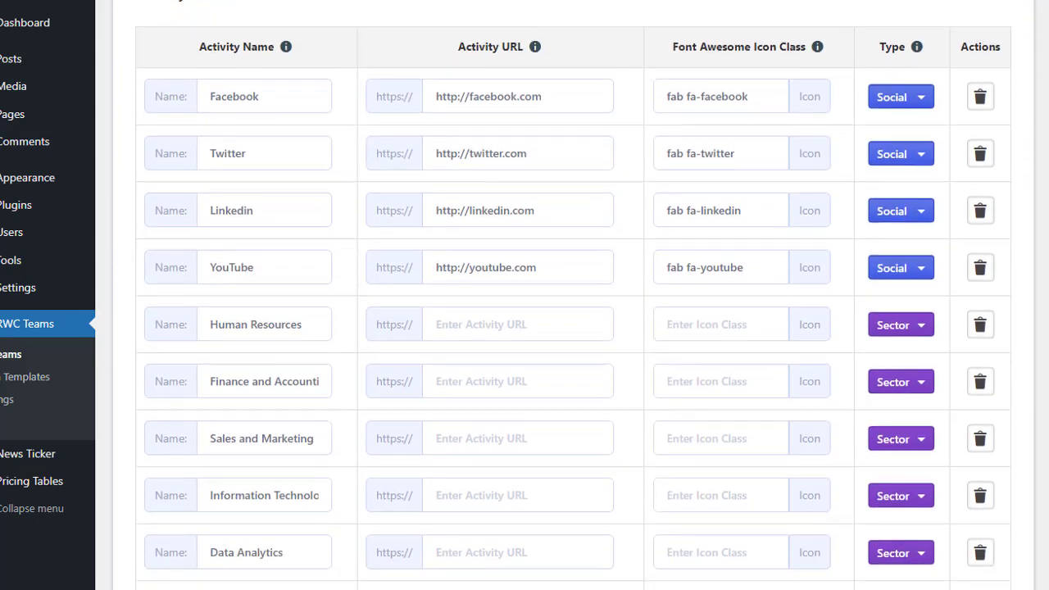
pyautogui.click(907, 102)
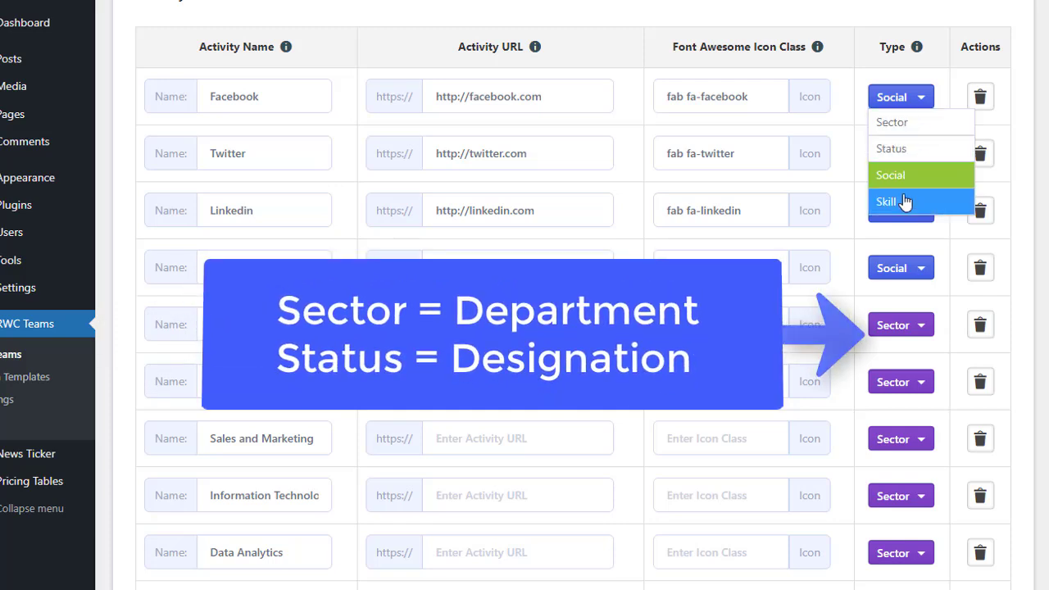
pyautogui.click(634, 57)
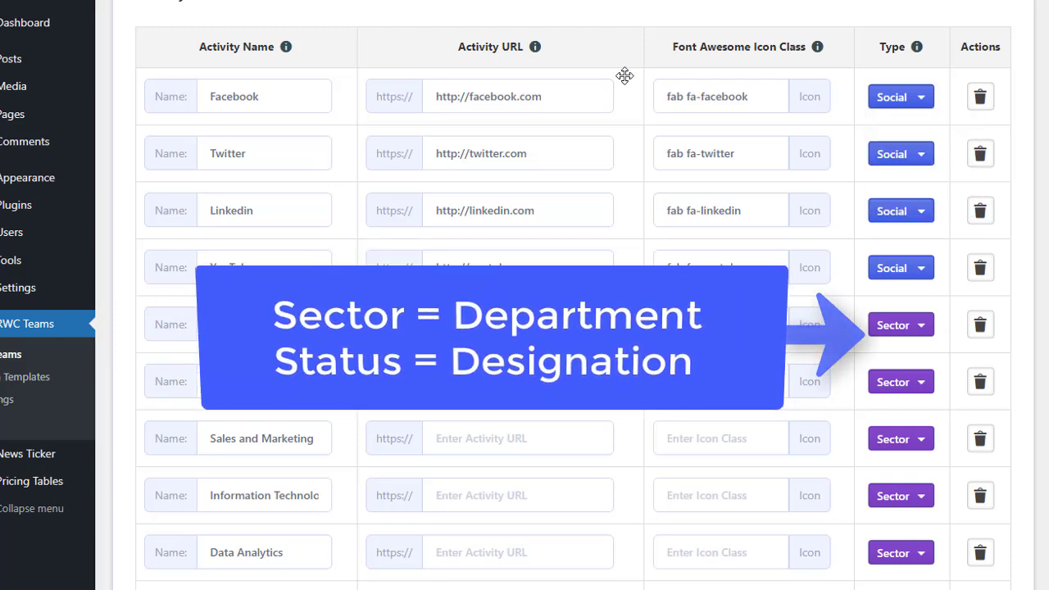
pyautogui.click(527, 95)
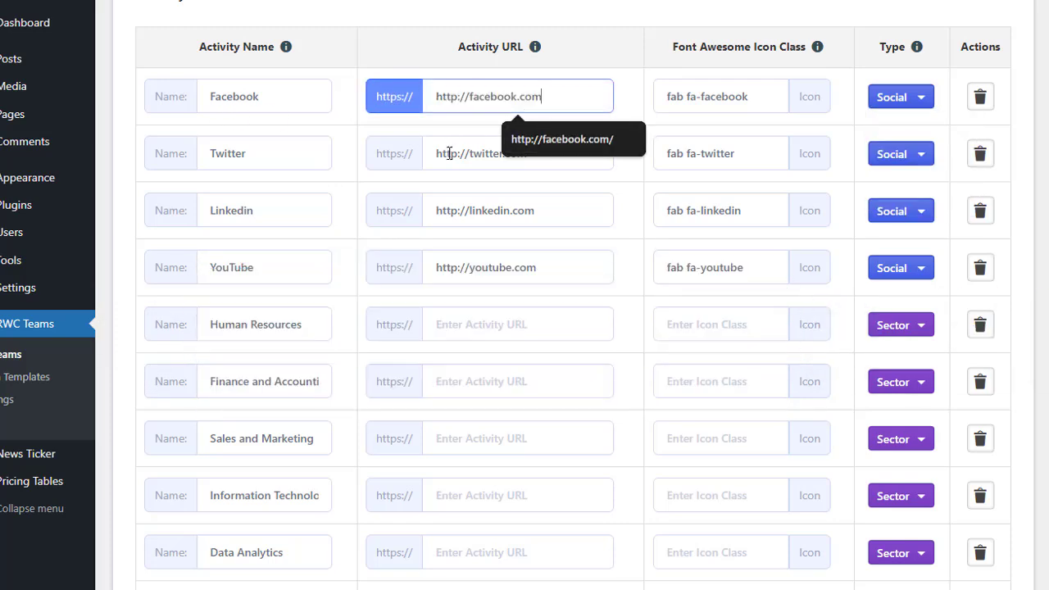
pyautogui.scroll(-1, 623, 233)
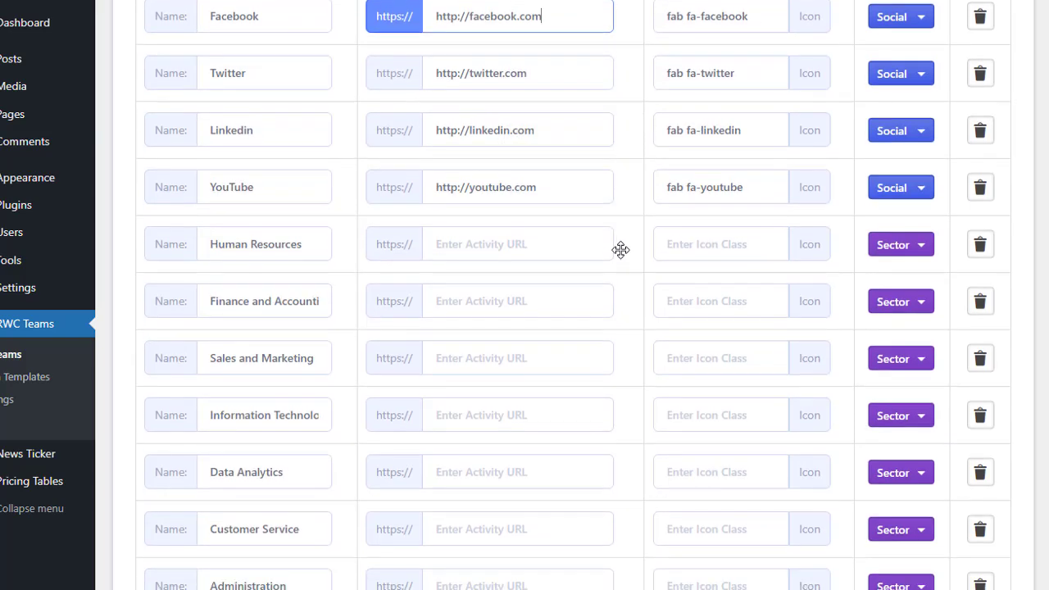
pyautogui.click(297, 217)
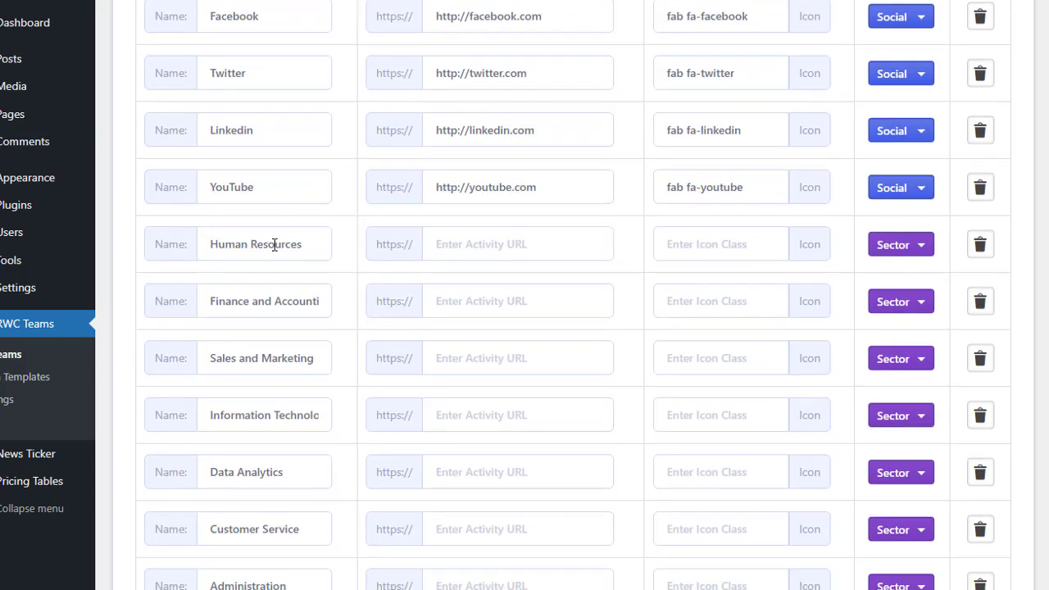
# Move the MySQL entry up so it sits below CSS
pyautogui.scroll(-1, 275, 244)
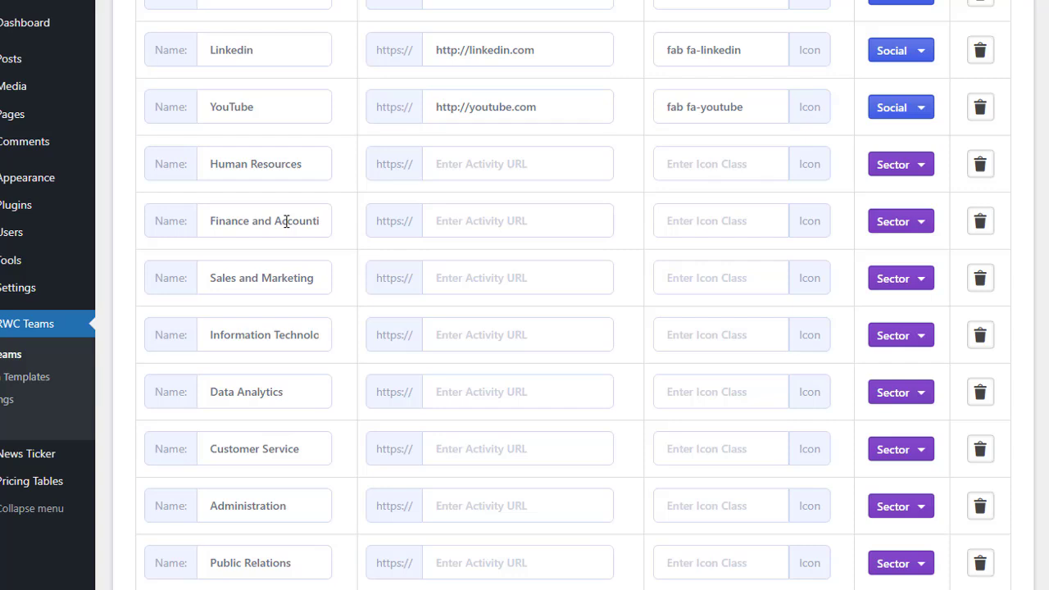
pyautogui.scroll(-5, 573, 295)
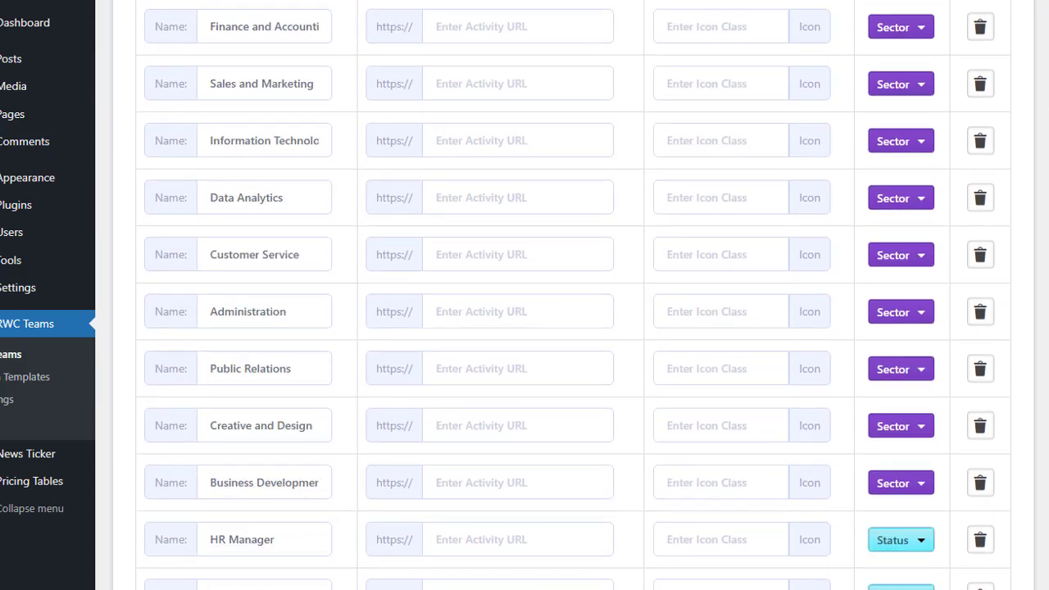
pyautogui.scroll(-1, 292, 271)
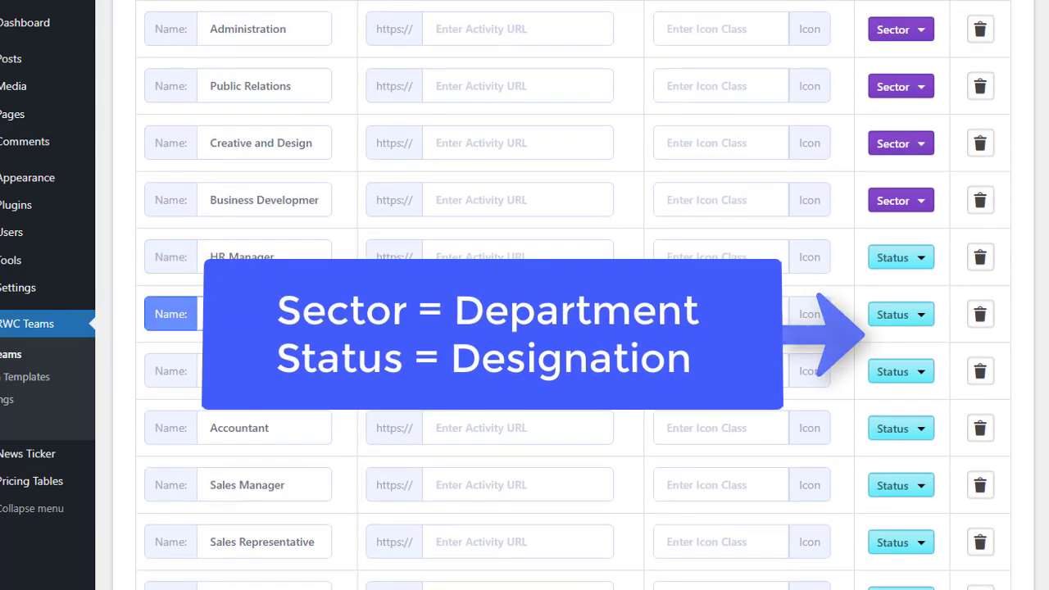
pyautogui.scroll(-1, 294, 412)
pyautogui.scroll(-14, 294, 412)
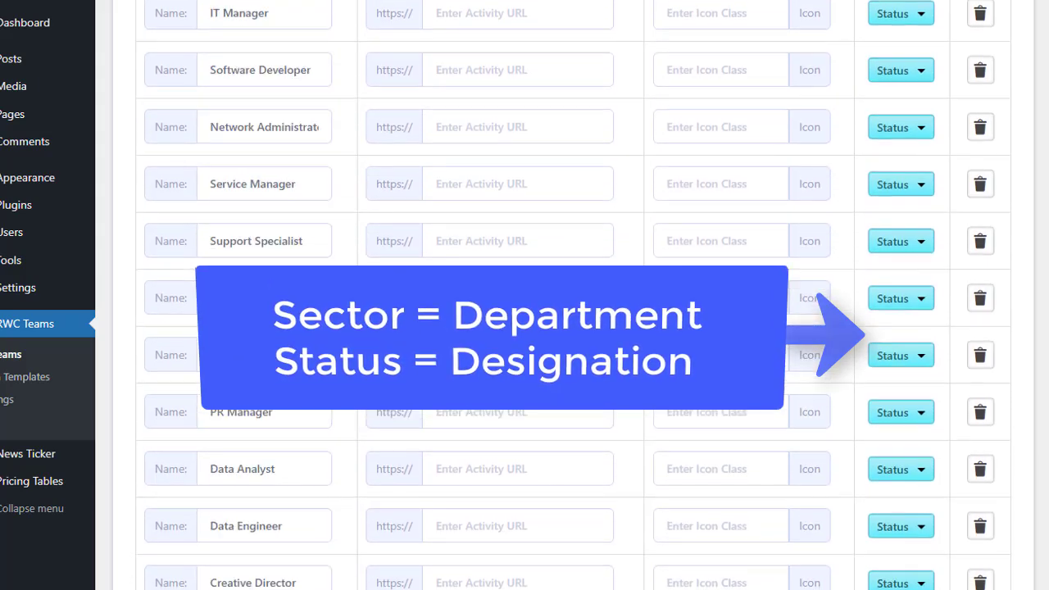
pyautogui.moveTo(339, 394); pyautogui.dragTo(336, 369)
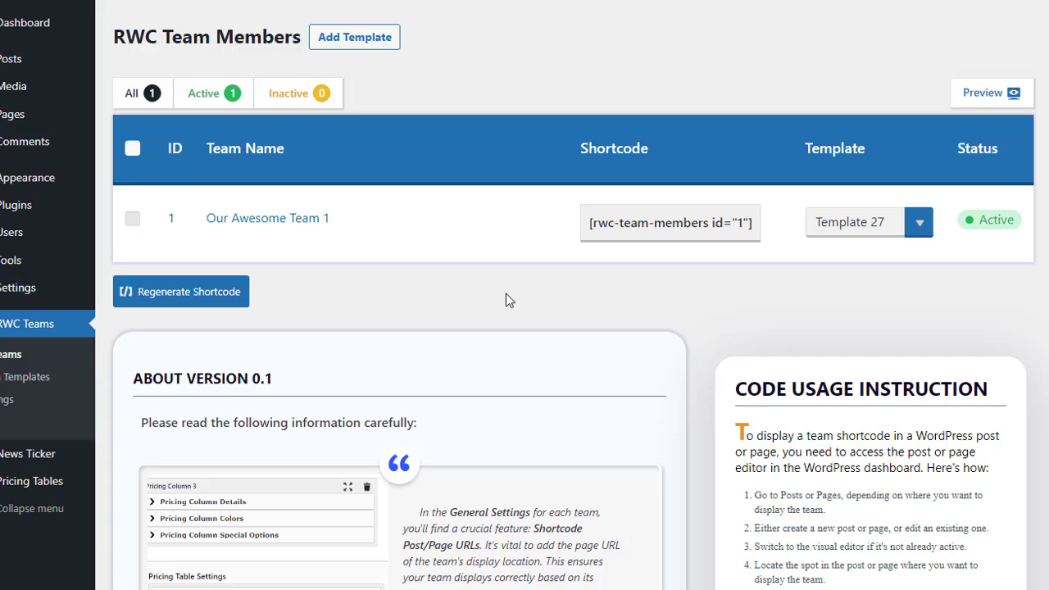
# Open Our Awesome Team 1's member editor and give Team Member 1 the helmet photo
pyautogui.moveTo(344, 262)
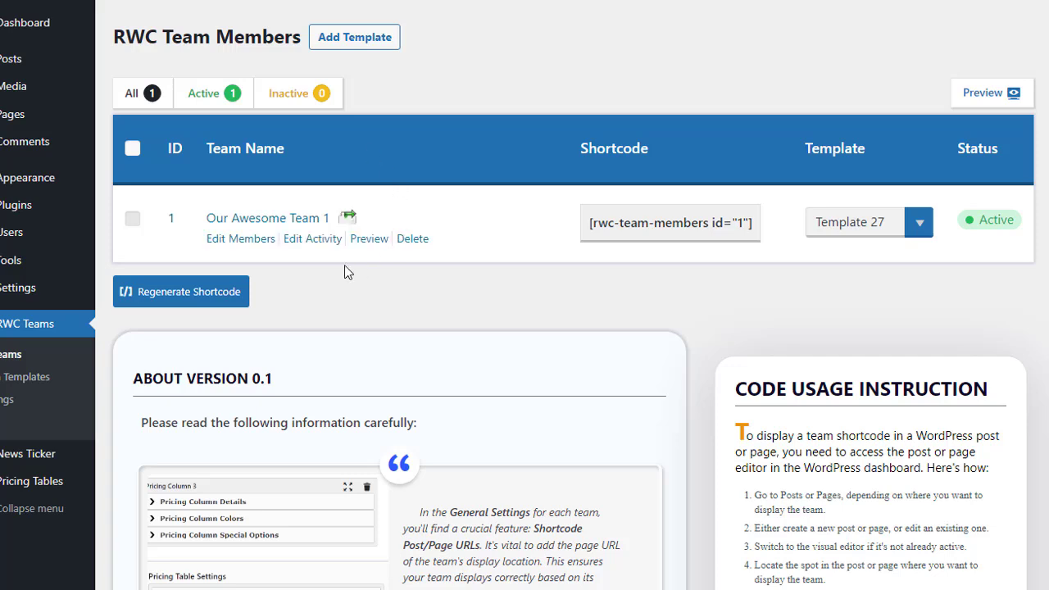
pyautogui.click(233, 245)
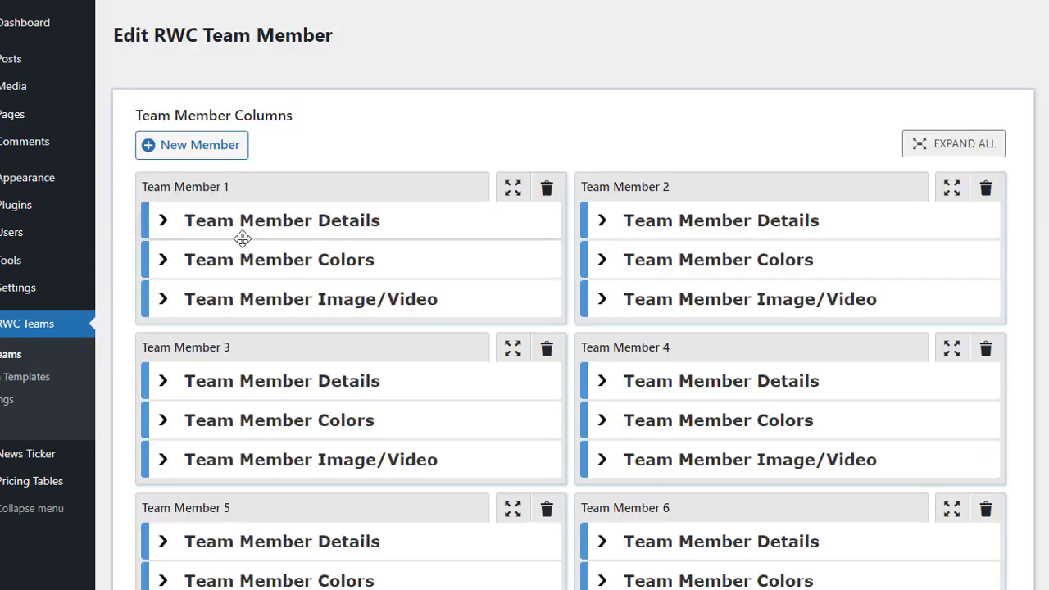
pyautogui.click(499, 307)
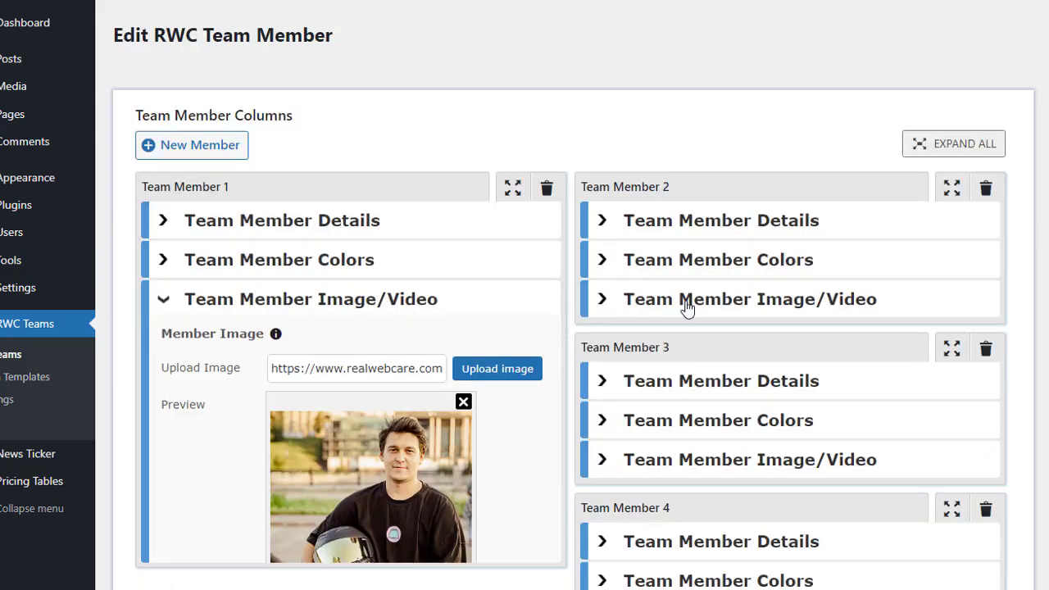
pyautogui.scroll(-2, 401, 371)
pyautogui.click(494, 215)
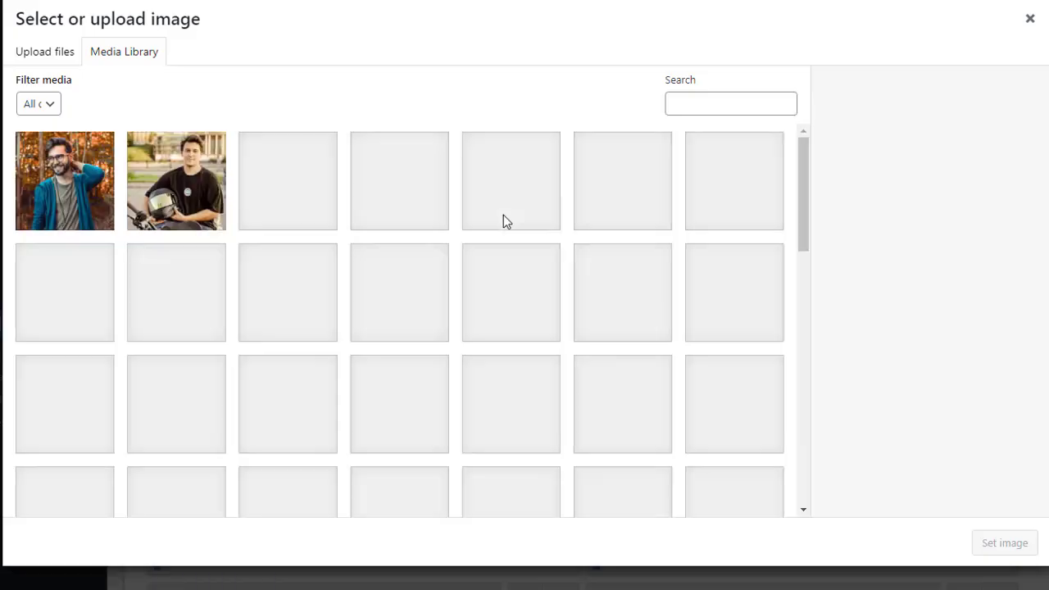
pyautogui.click(176, 180)
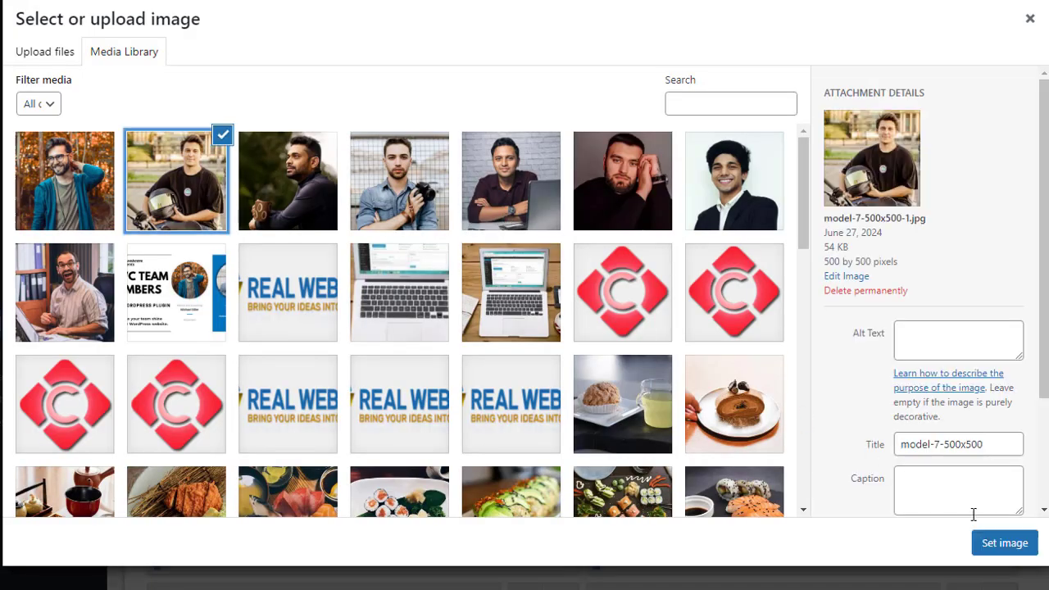
pyautogui.click(1004, 542)
# Give Team Member 2, Team Member 8 and another member the first, sixth and fifth library photos
pyautogui.click(914, 213)
pyautogui.click(98, 188)
pyautogui.click(1004, 542)
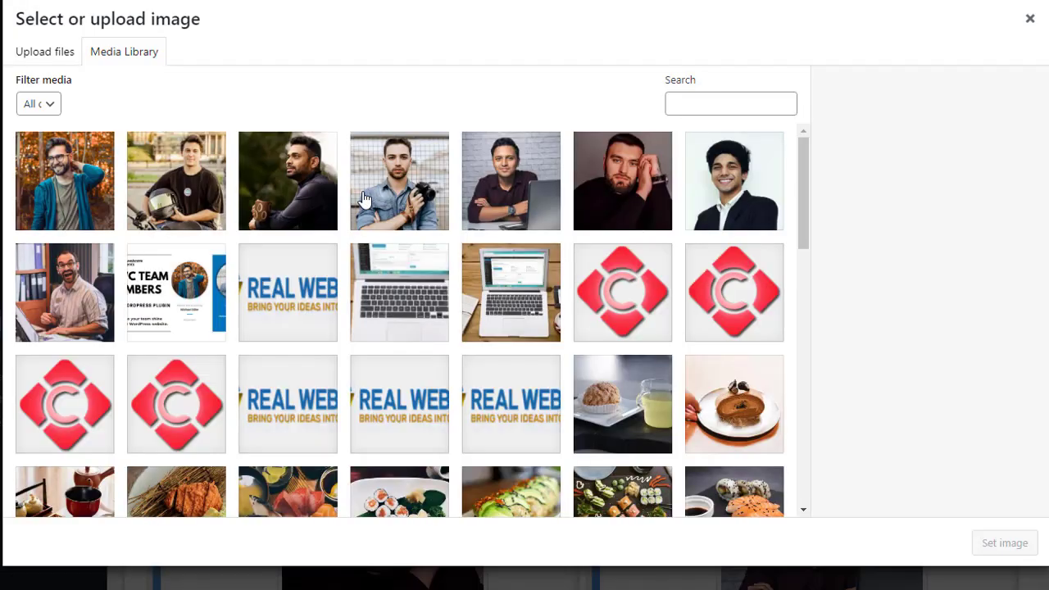
pyautogui.click(615, 193)
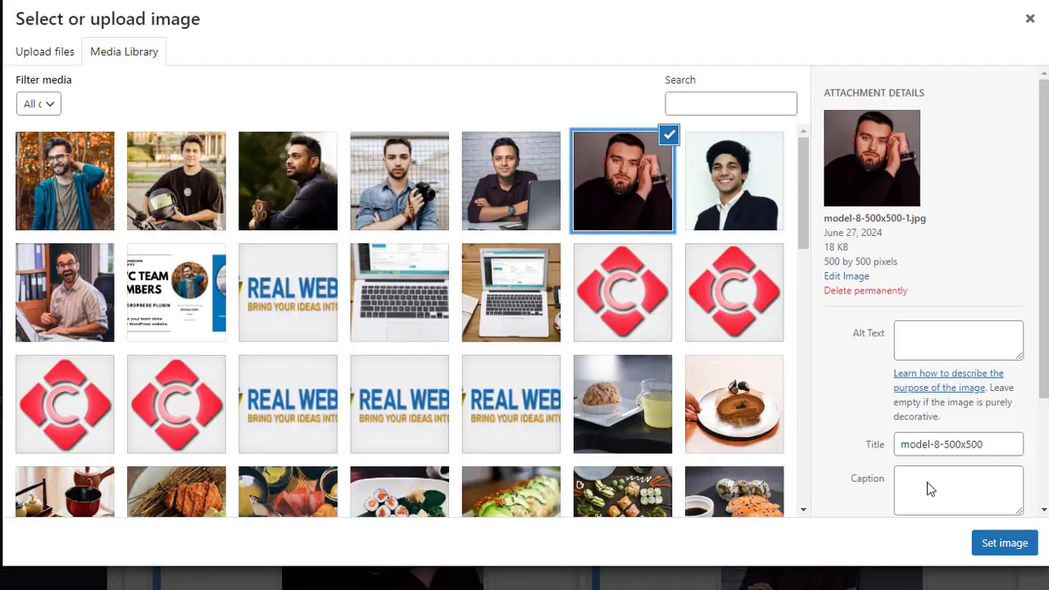
pyautogui.click(1002, 543)
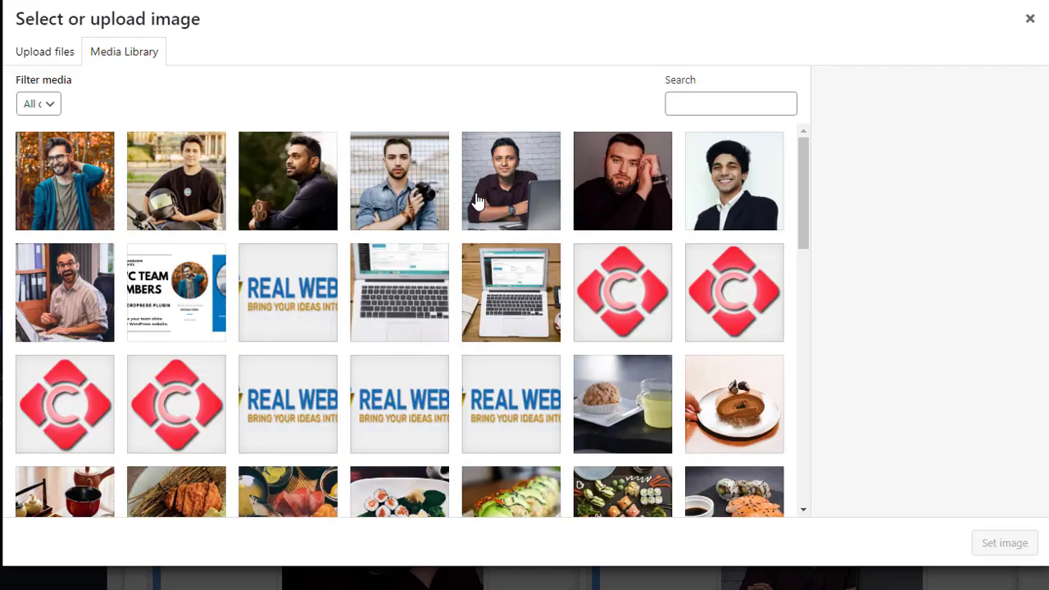
pyautogui.click(509, 185)
pyautogui.click(1004, 543)
# Collapse Team Member 7's image settings and expand Team Member 1's details
pyautogui.click(527, 331)
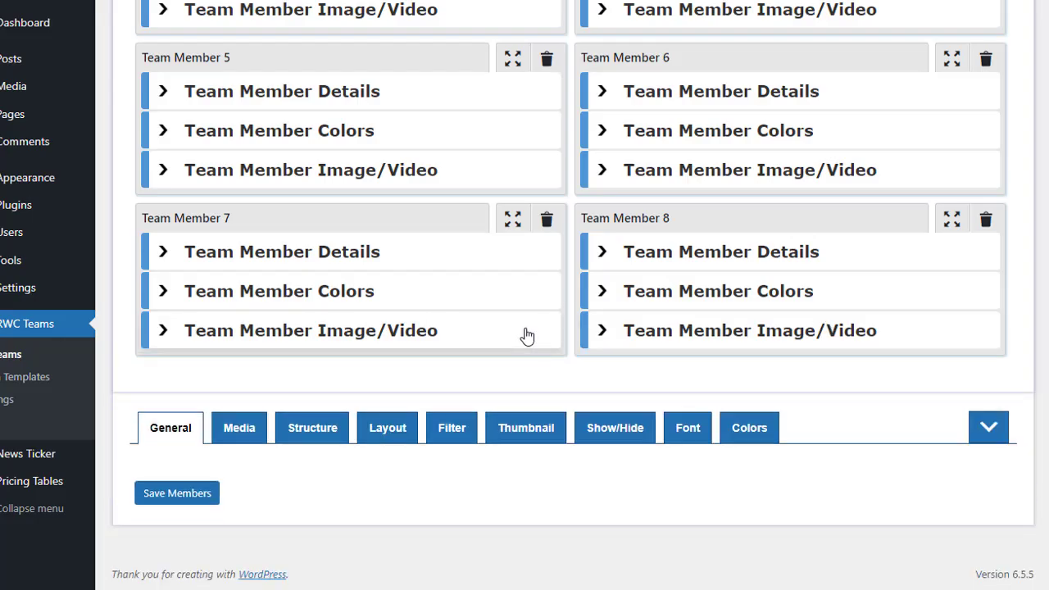
pyautogui.scroll(5, 527, 334)
pyautogui.click(490, 181)
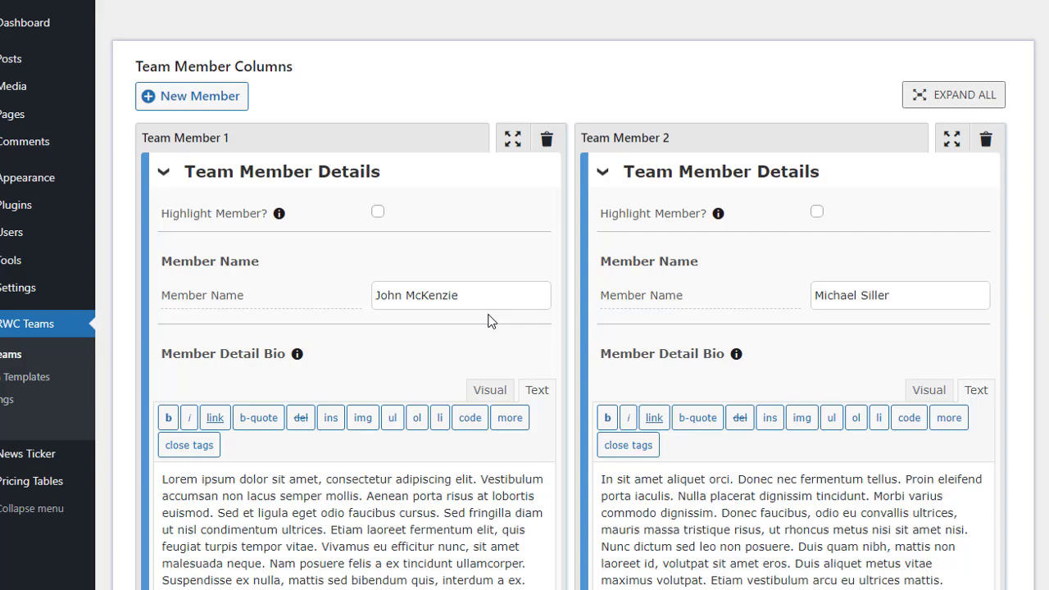
# Replace Human Resources with Sales and Marketing and HR Manager with Accountant for Team Member 1
pyautogui.scroll(-7, 487, 322)
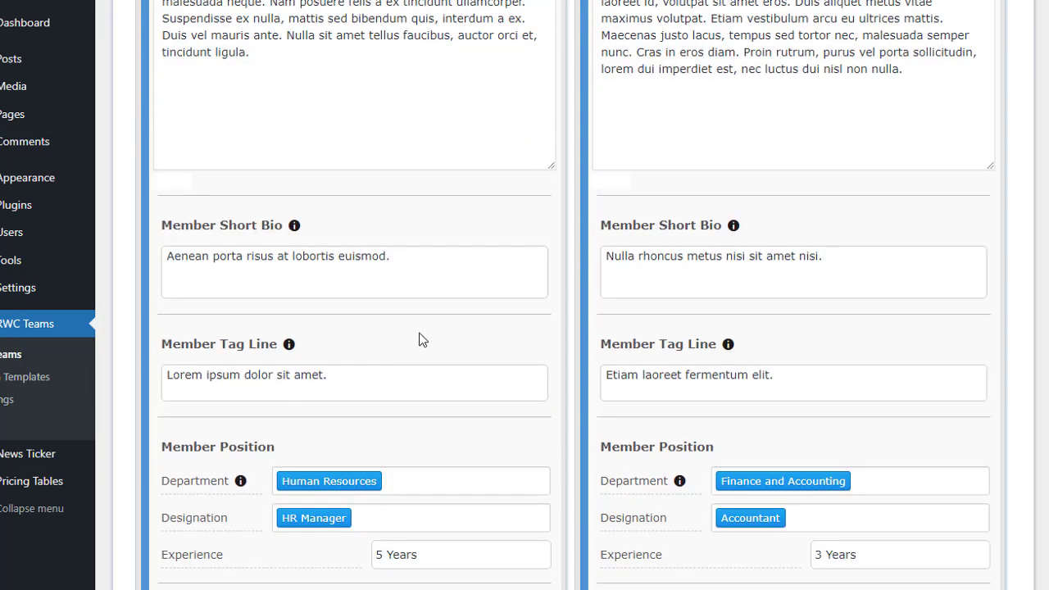
pyautogui.scroll(-3, 432, 348)
pyautogui.click(439, 243)
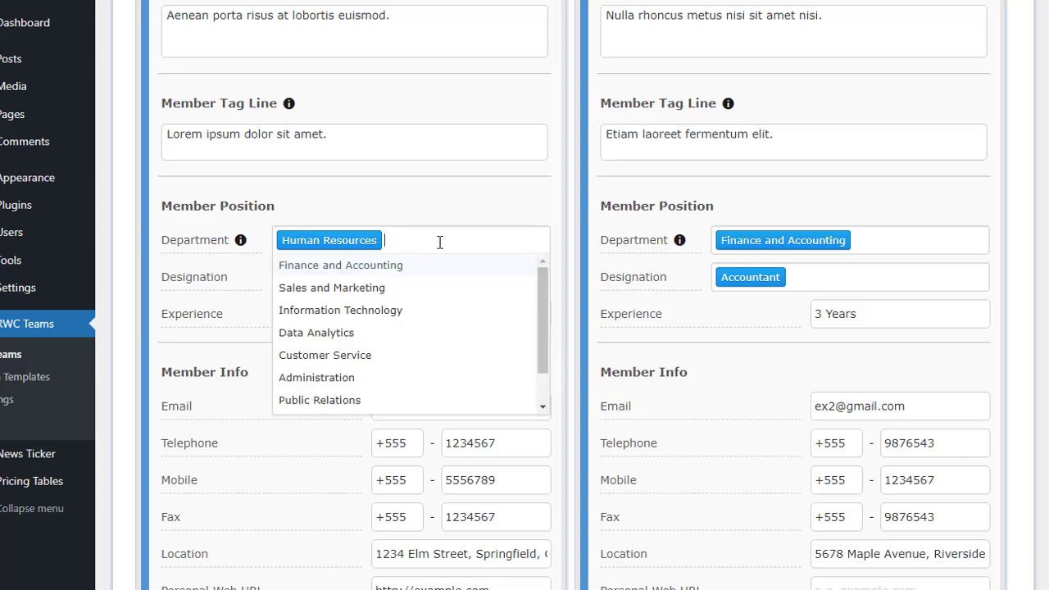
pyautogui.click(395, 291)
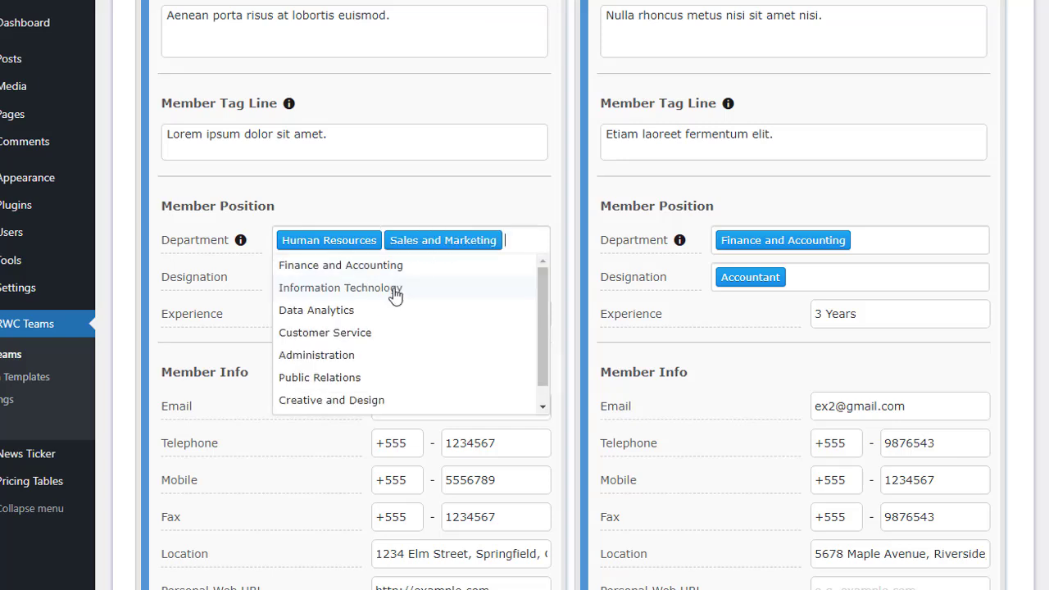
pyautogui.click(352, 249)
pyautogui.click(451, 222)
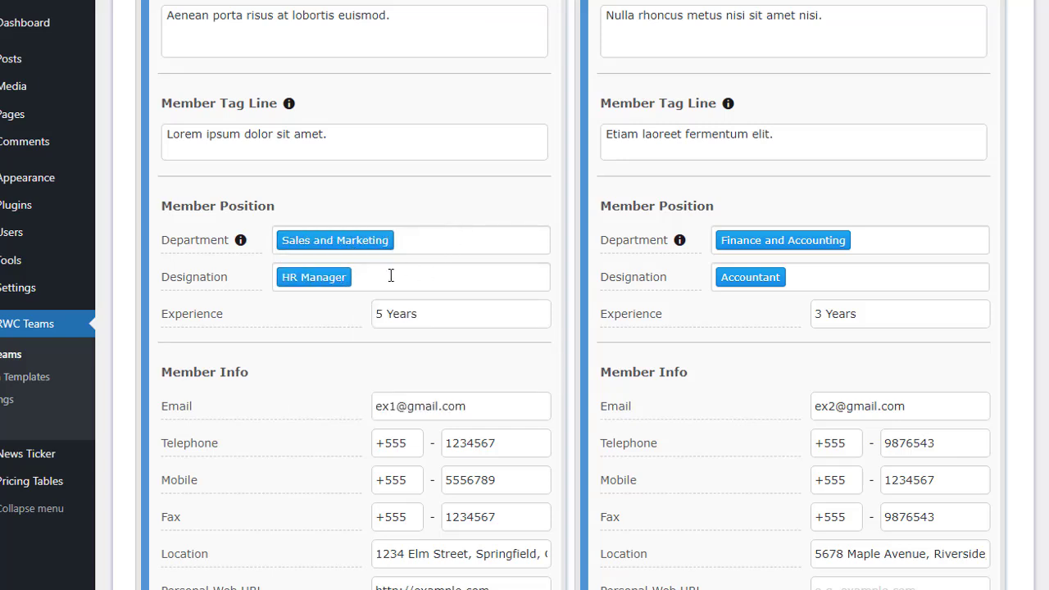
pyautogui.click(393, 281)
pyautogui.click(374, 348)
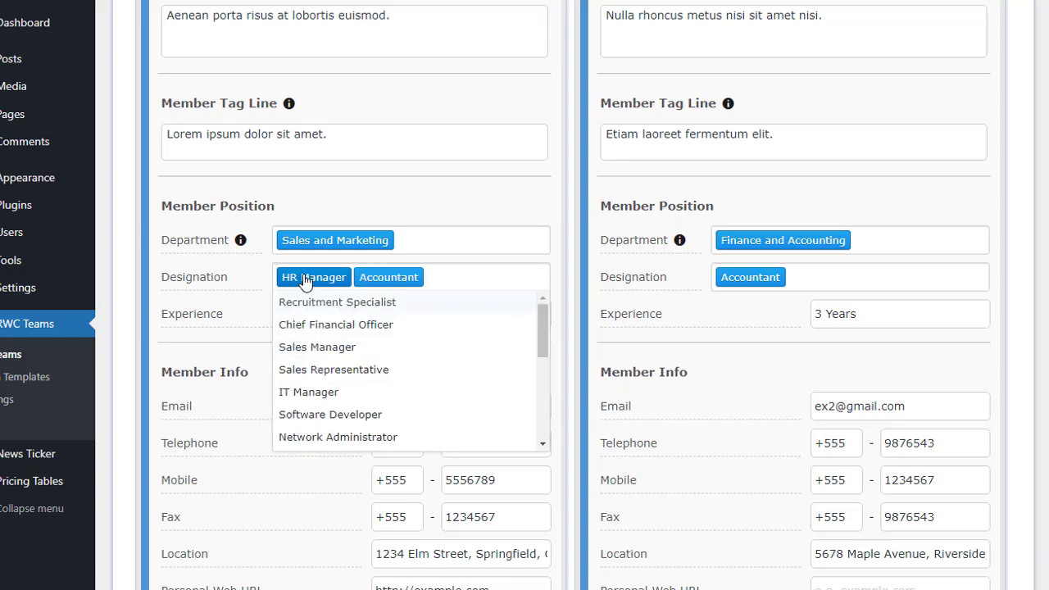
pyautogui.click(304, 280)
pyautogui.click(417, 217)
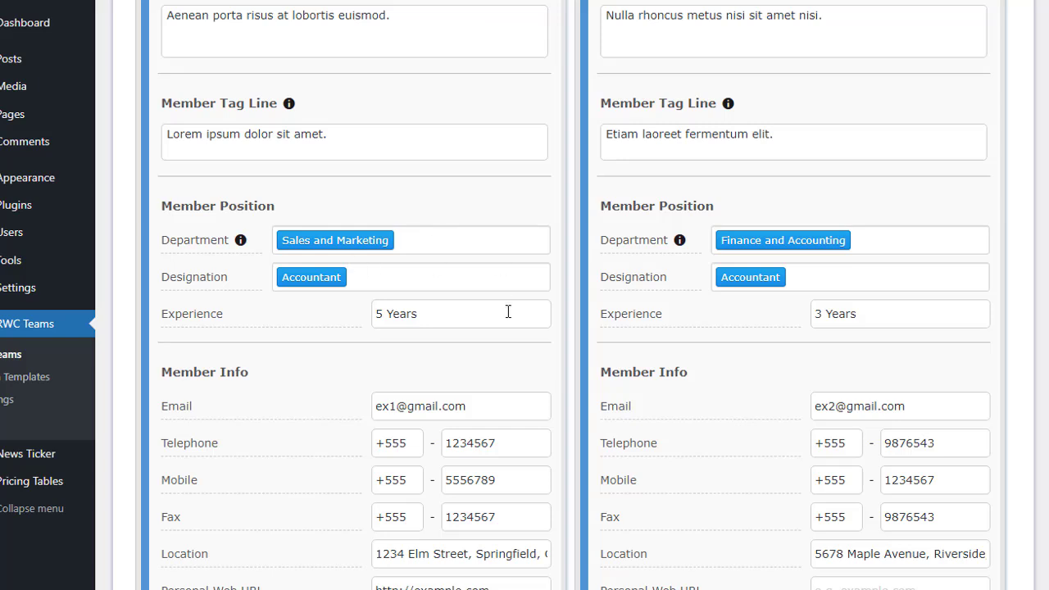
# Review Team Member 1's HTML, CSS, jQuery, PHP and MySQL skill percentages and Team Member 2's PHP
pyautogui.scroll(-2, 508, 311)
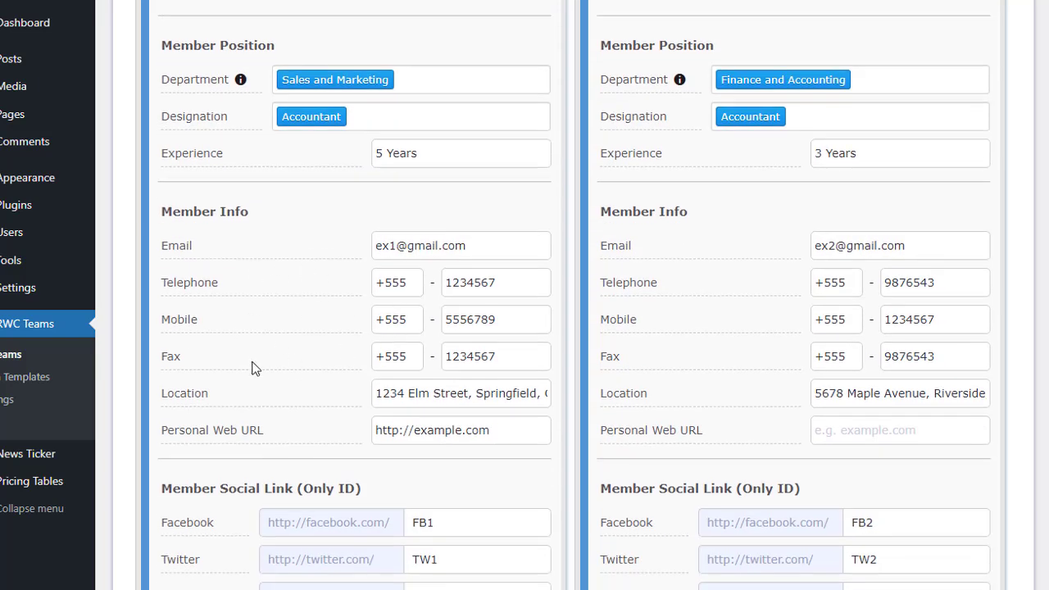
pyautogui.scroll(-4, 387, 429)
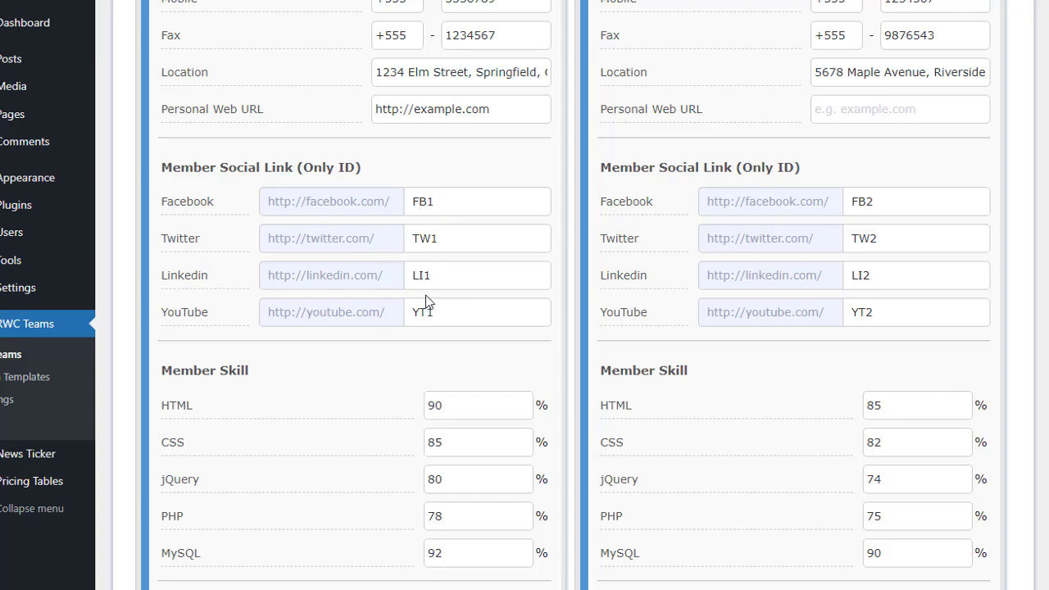
pyautogui.scroll(-4, 425, 301)
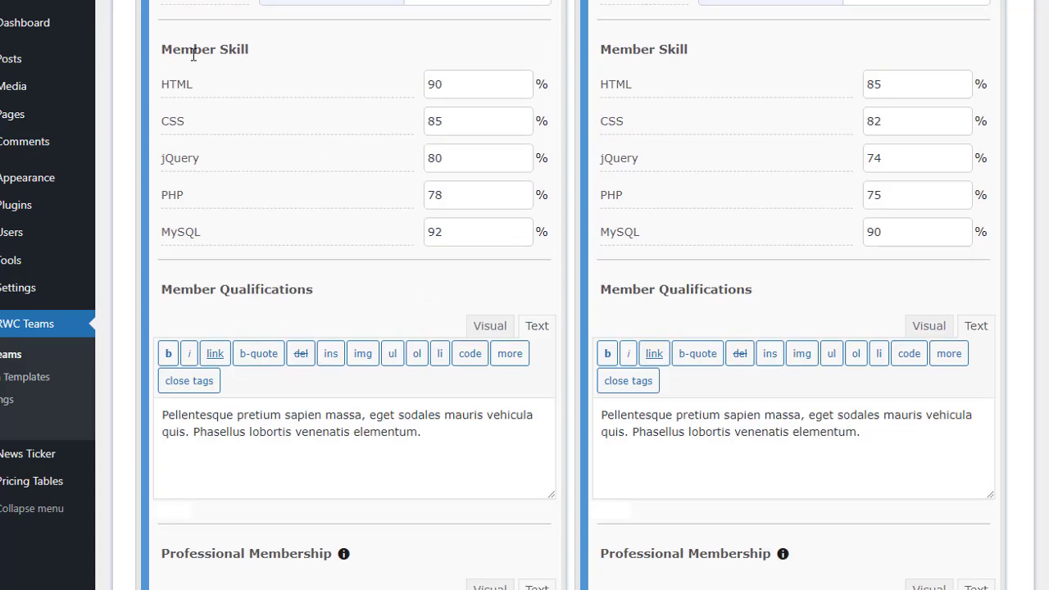
pyautogui.click(484, 85)
pyautogui.click(490, 115)
pyautogui.click(446, 154)
pyautogui.click(447, 195)
pyautogui.click(448, 229)
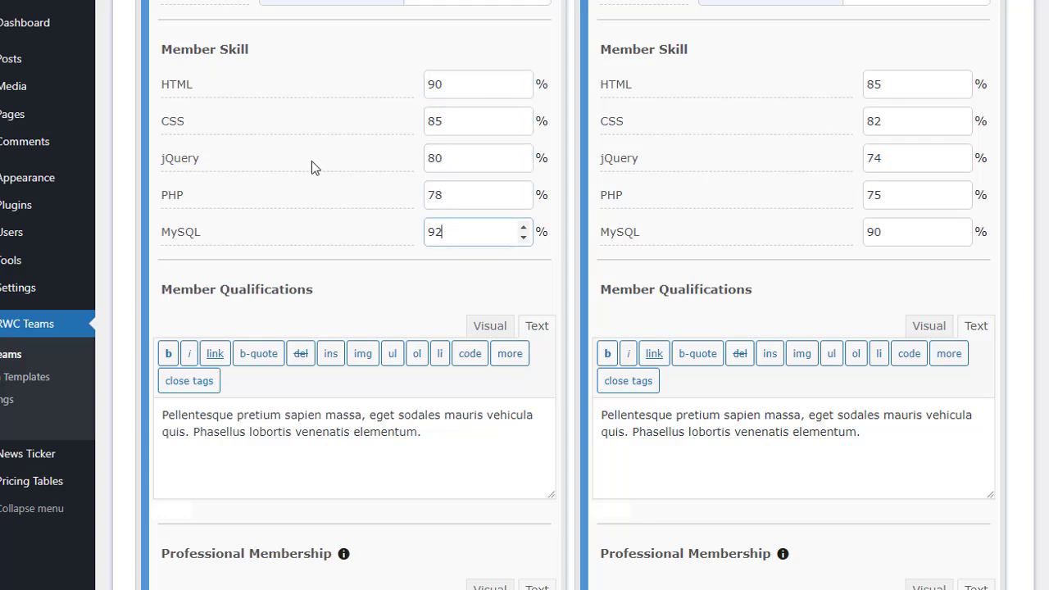
pyautogui.click(915, 194)
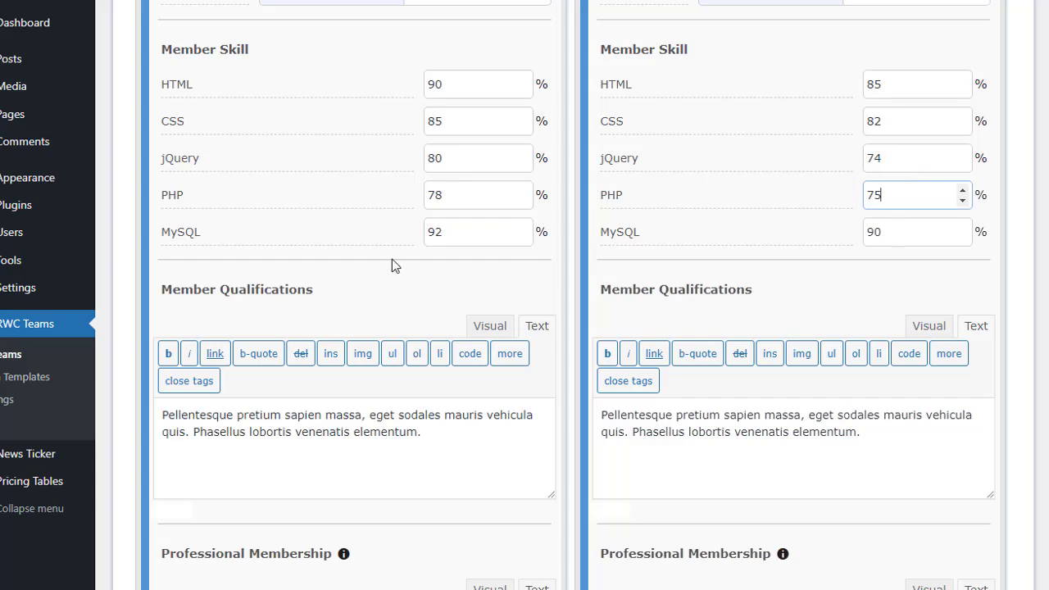
pyautogui.scroll(-4, 218, 323)
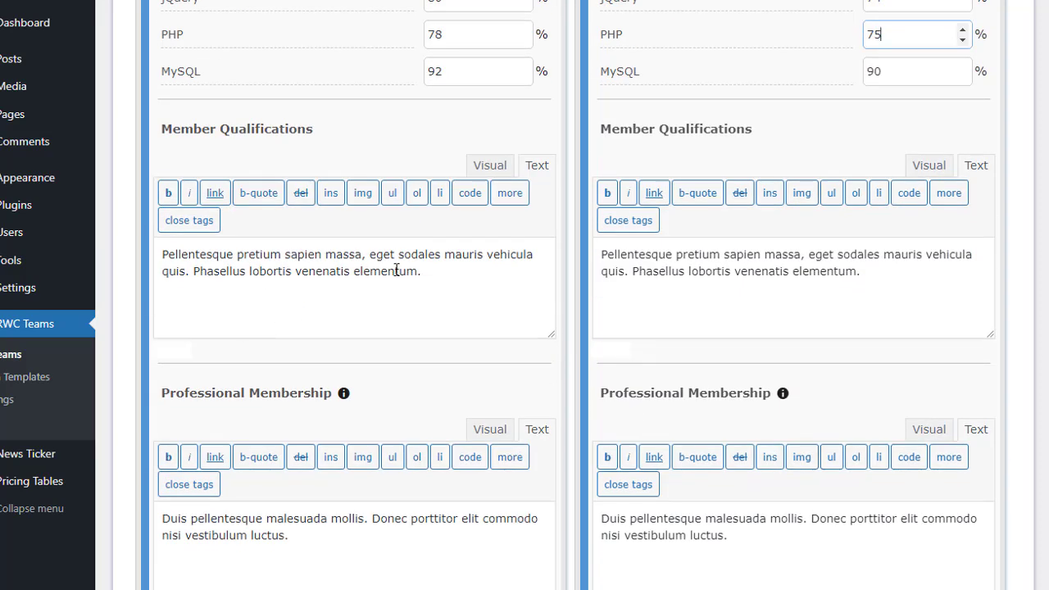
pyautogui.scroll(-7, 340, 301)
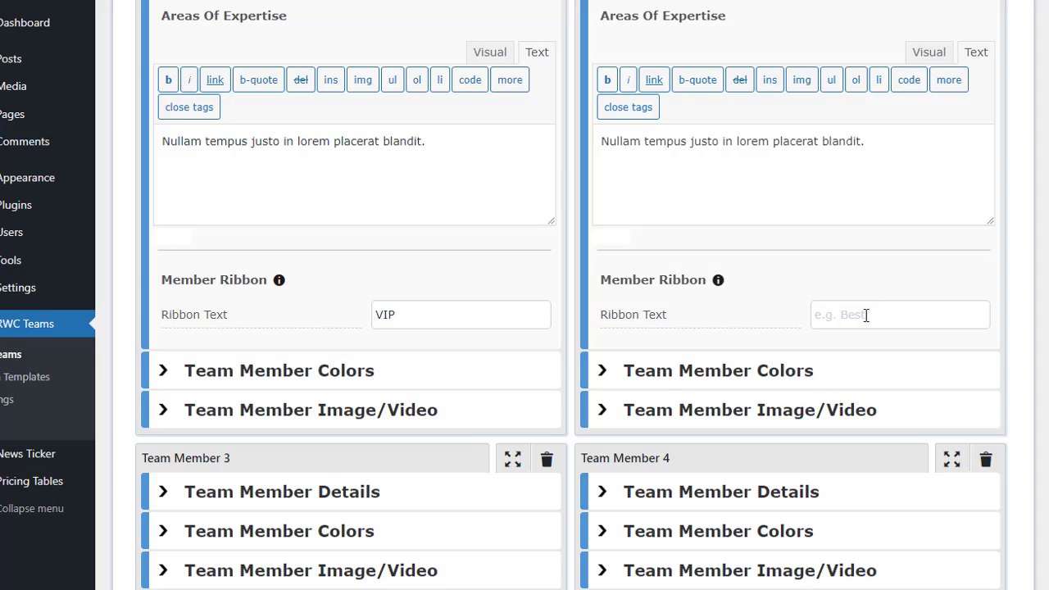
# Set Team Member 1's Member Details BG colour to light grey
pyautogui.click(423, 380)
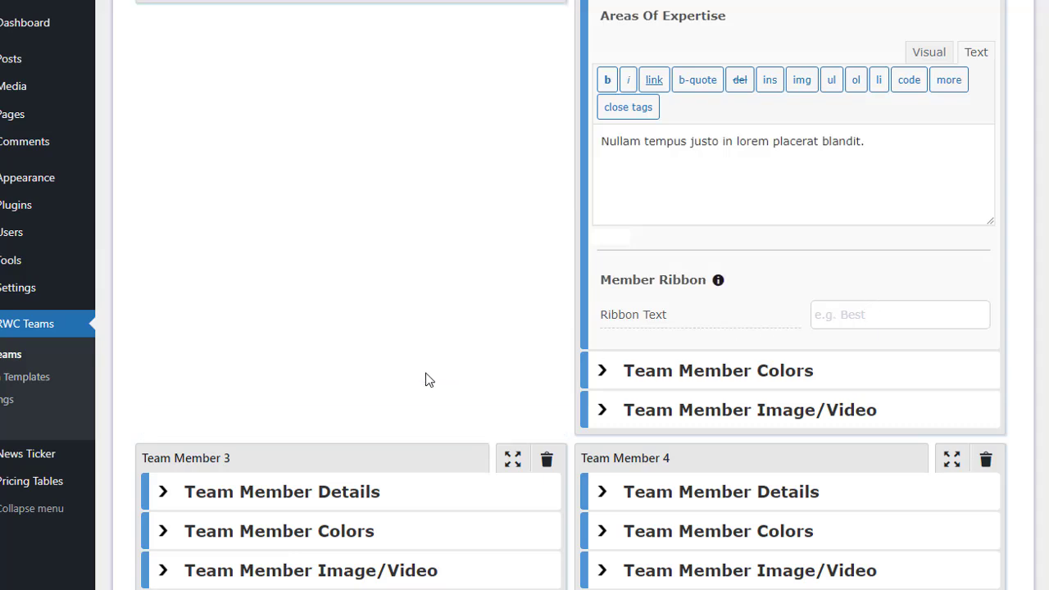
pyautogui.scroll(-5, 627, 381)
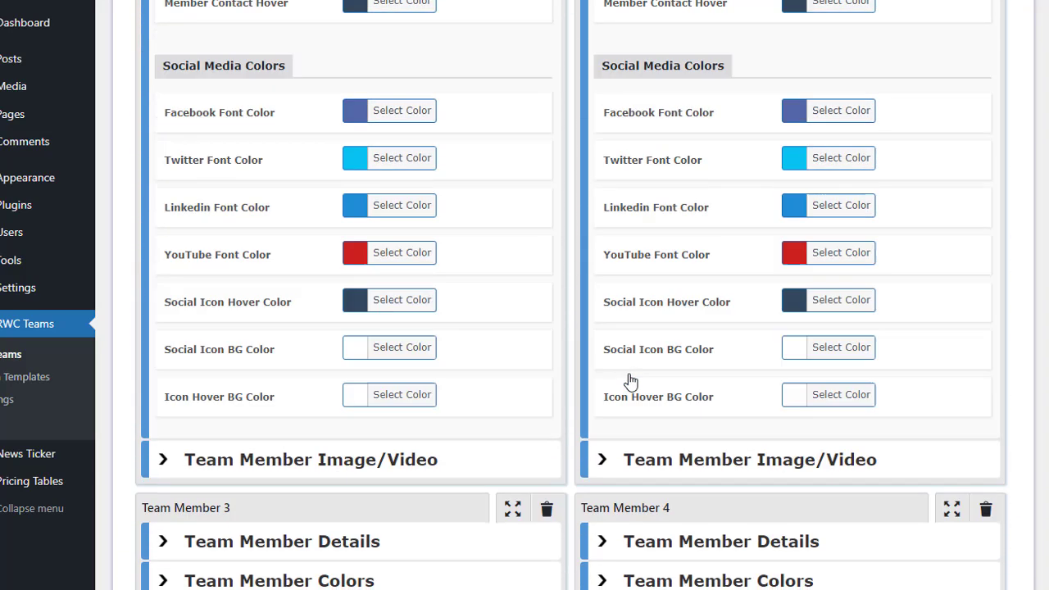
pyautogui.scroll(6, 629, 380)
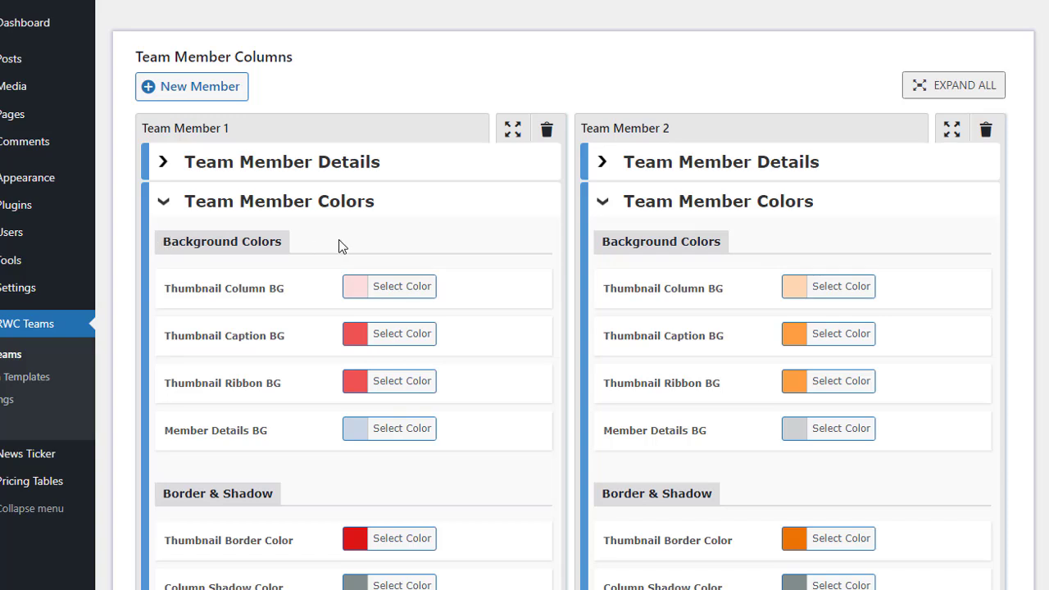
pyautogui.scroll(-2, 195, 156)
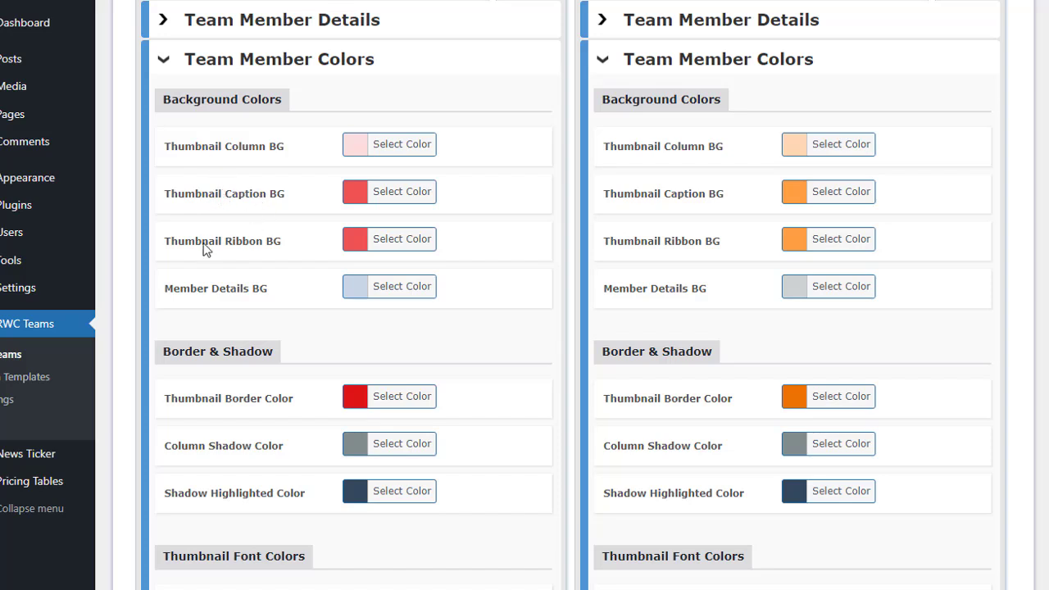
pyautogui.click(401, 288)
pyautogui.click(375, 445)
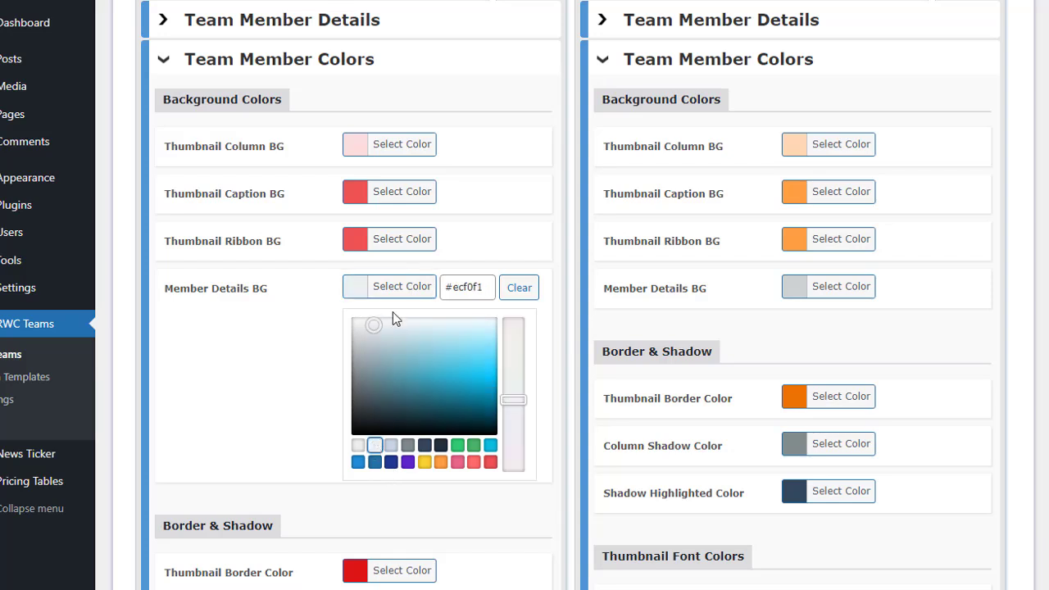
pyautogui.click(393, 288)
# Set Team Member 1's Thumbnail Border Color to grey
pyautogui.scroll(-2, 366, 311)
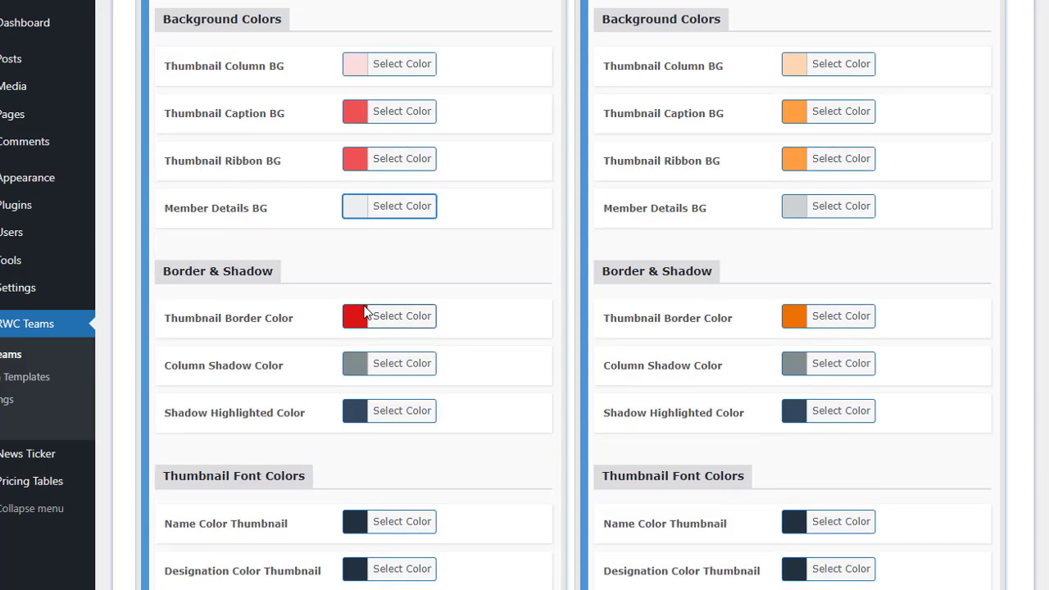
pyautogui.click(391, 322)
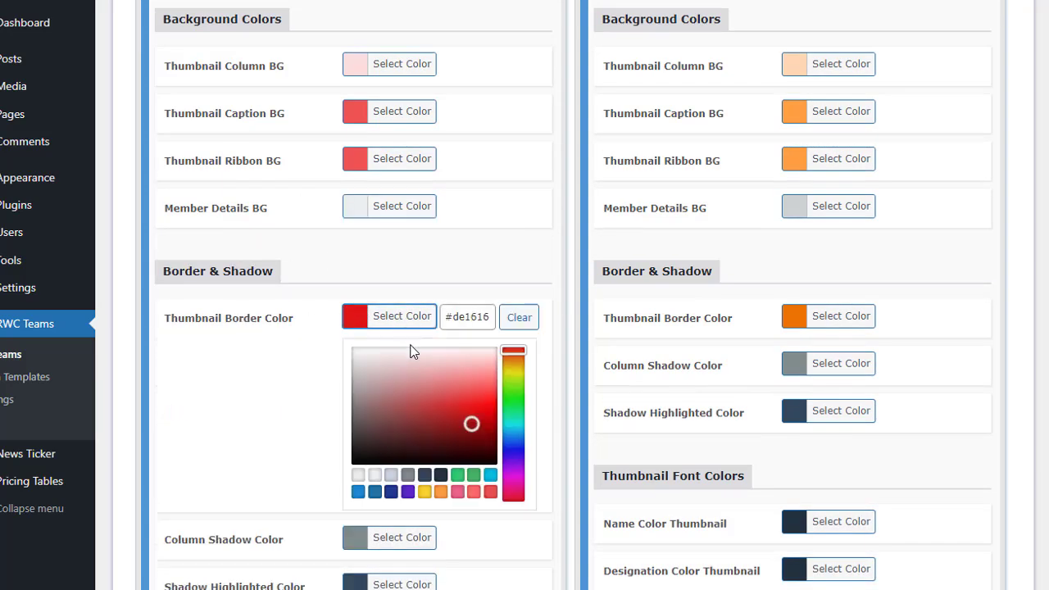
pyautogui.click(408, 477)
pyautogui.click(385, 321)
pyautogui.scroll(-2, 328, 344)
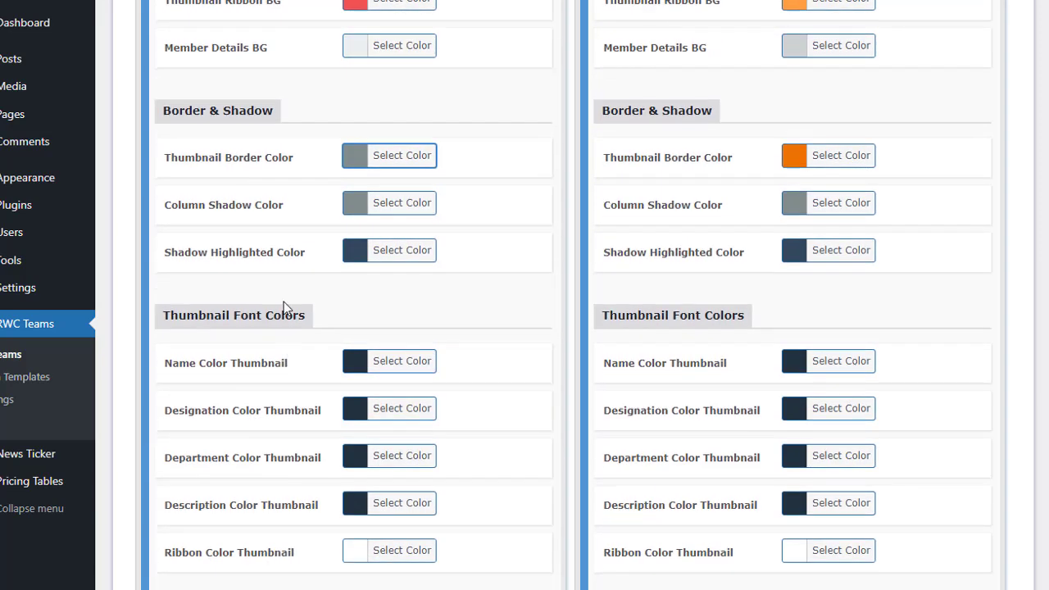
pyautogui.scroll(-2, 409, 252)
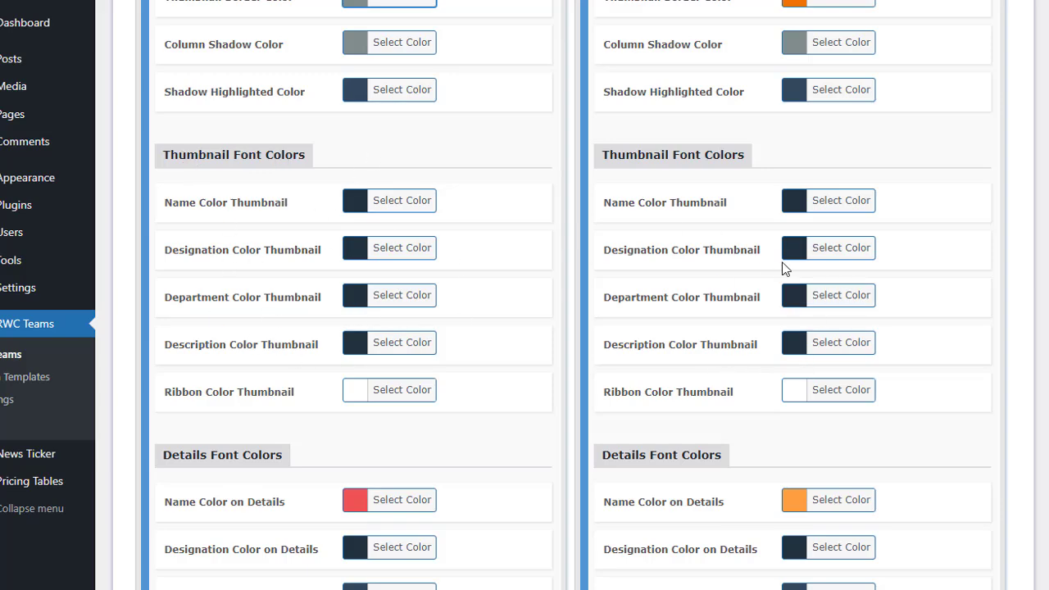
pyautogui.scroll(-5, 1047, 185)
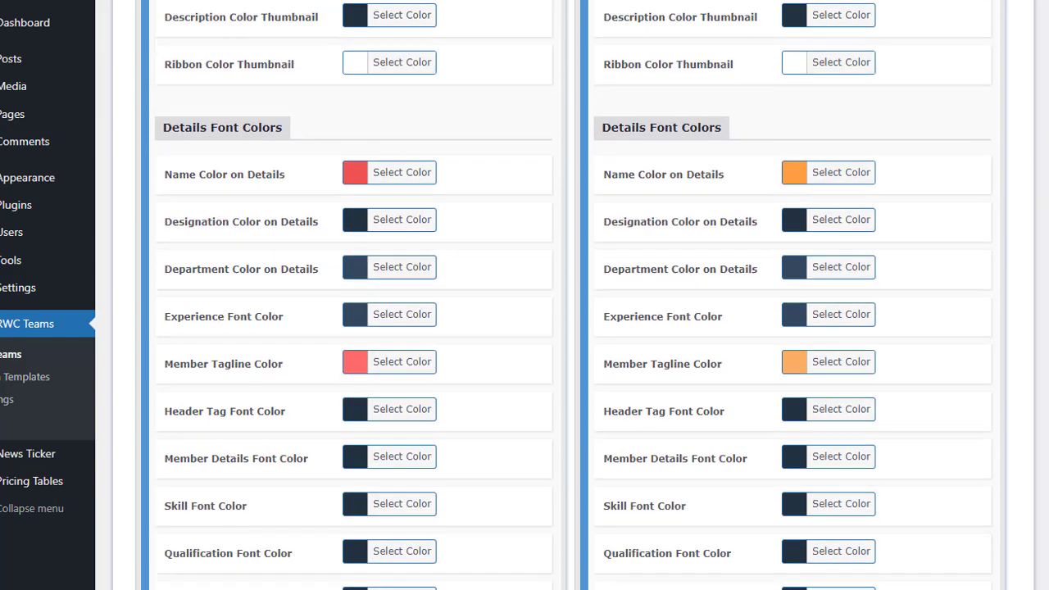
pyautogui.scroll(-1, 1016, 220)
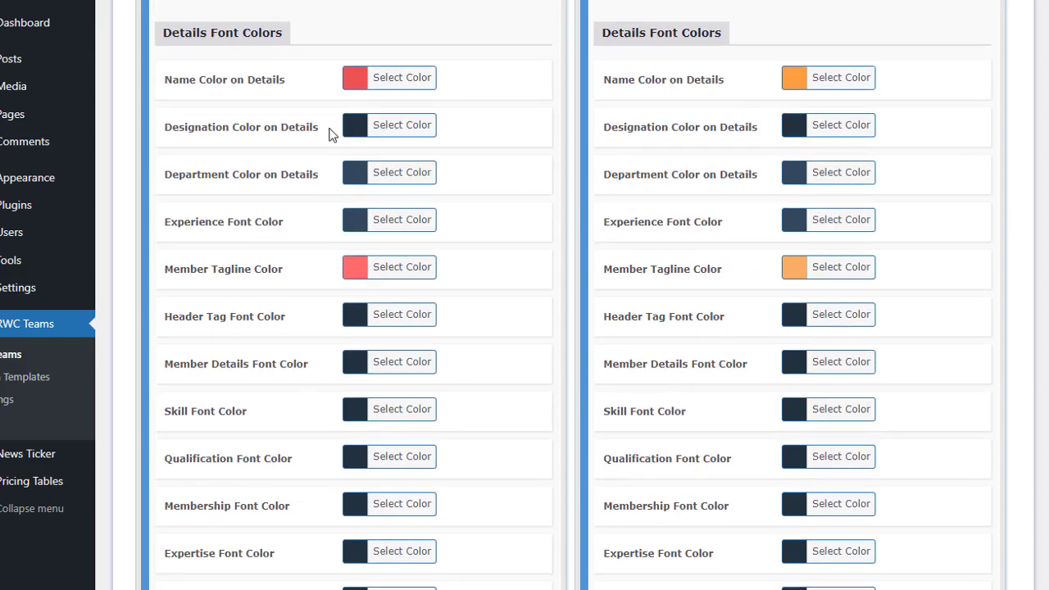
pyautogui.scroll(-7, 574, 295)
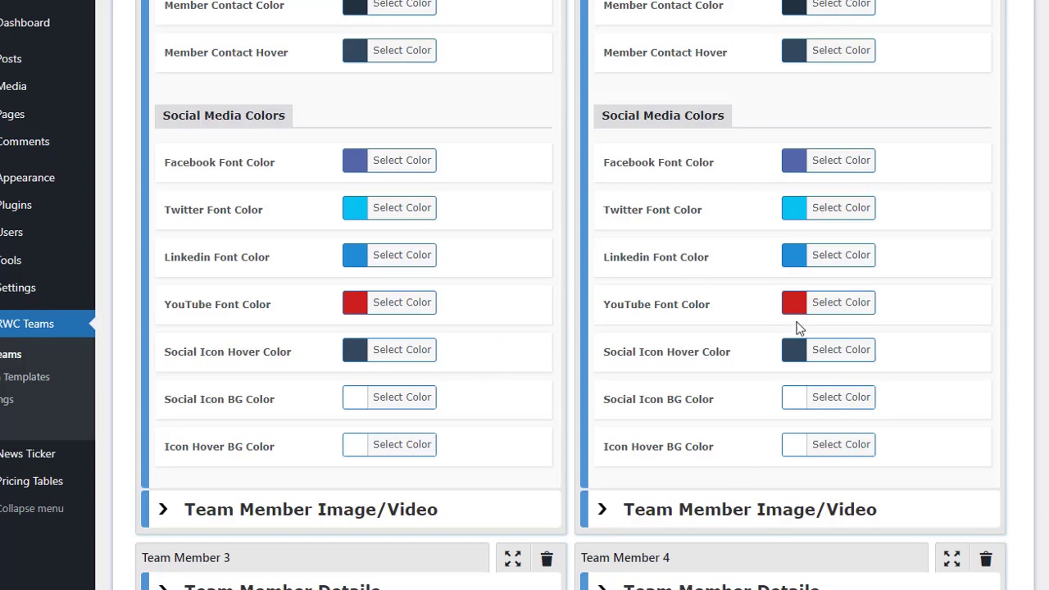
pyautogui.scroll(-2, 571, 293)
pyautogui.scroll(20, 571, 293)
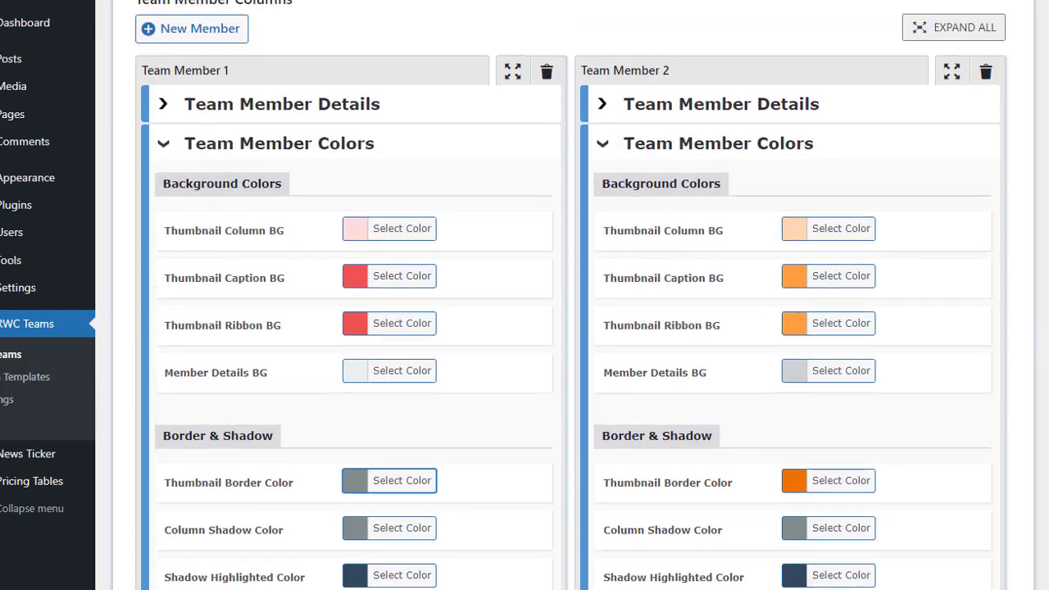
# Collapse both members' colour panels and expand the team settings panel
pyautogui.click(885, 137)
pyautogui.click(475, 140)
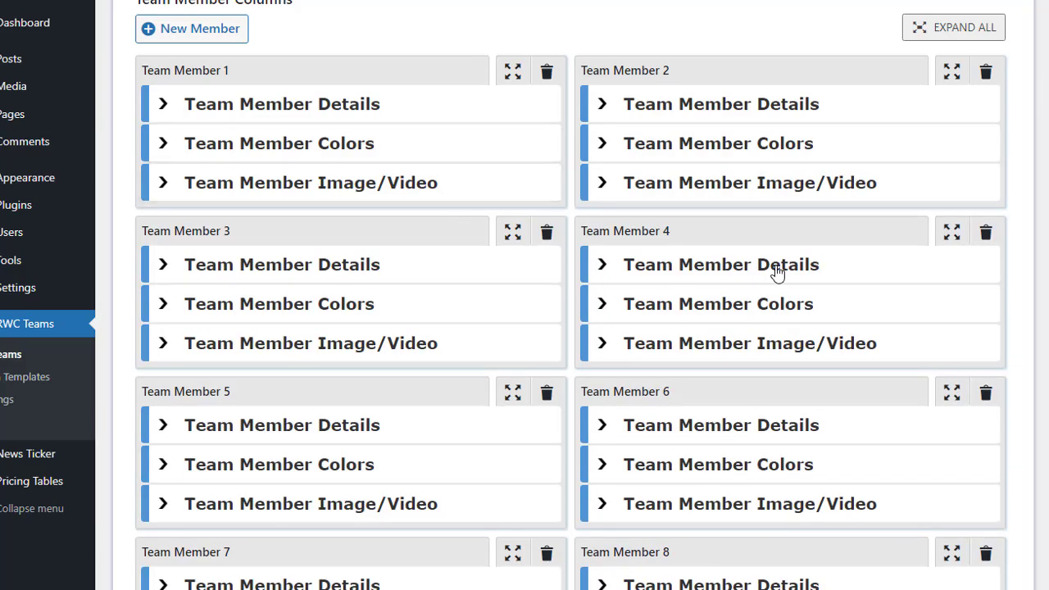
pyautogui.scroll(-4, 948, 265)
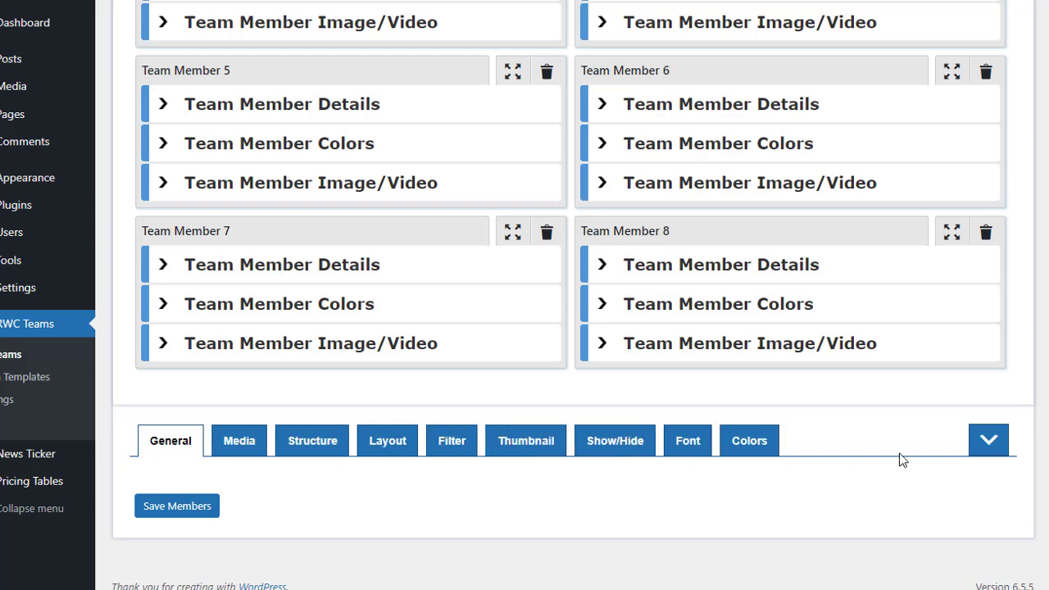
pyautogui.click(985, 441)
pyautogui.scroll(-2, 575, 434)
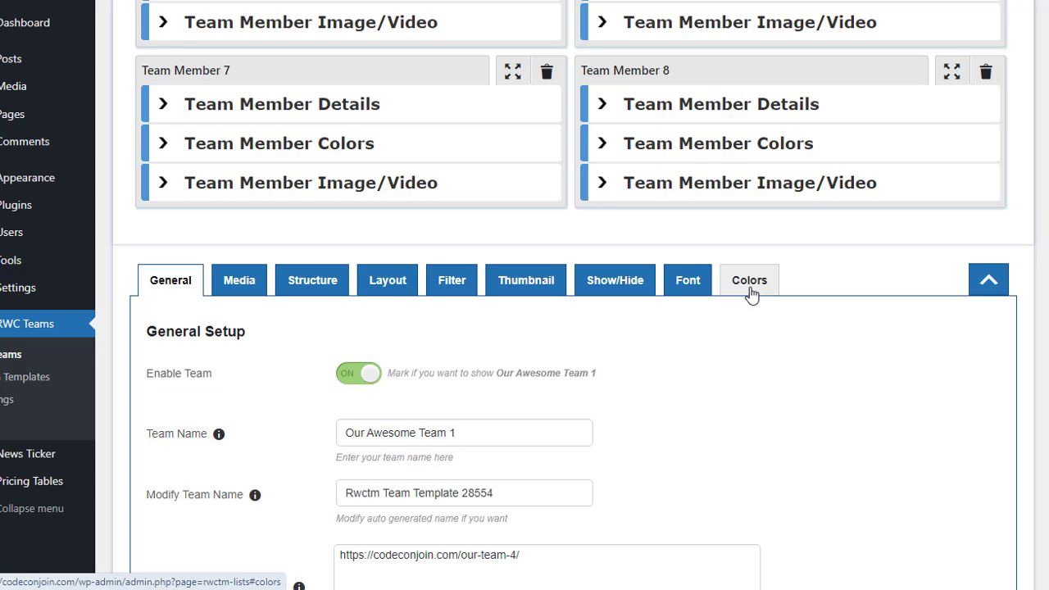
pyautogui.scroll(-1, 1042, 280)
pyautogui.scroll(-2, 924, 309)
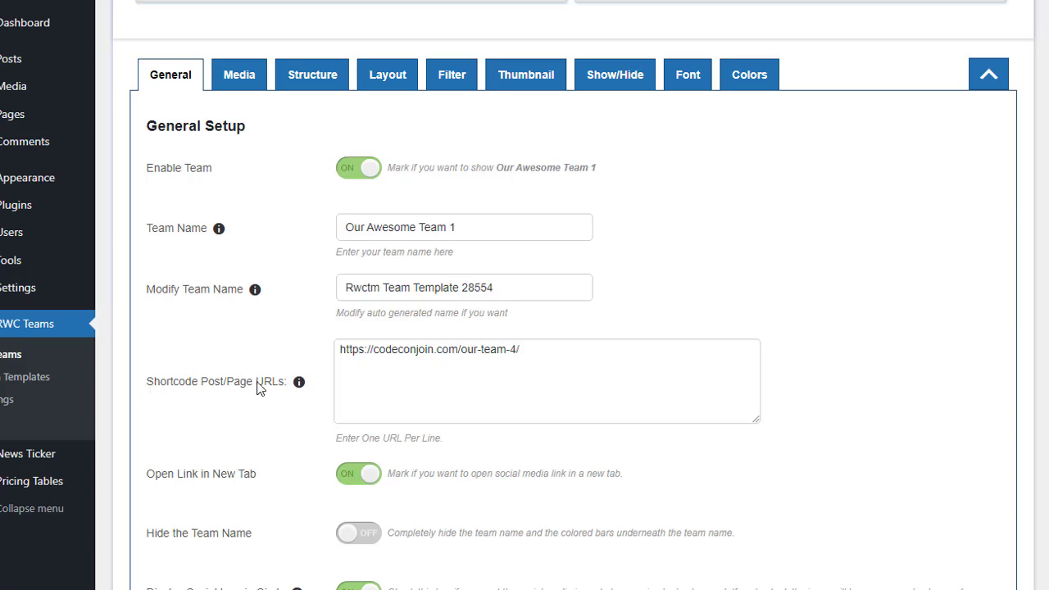
pyautogui.click(370, 352)
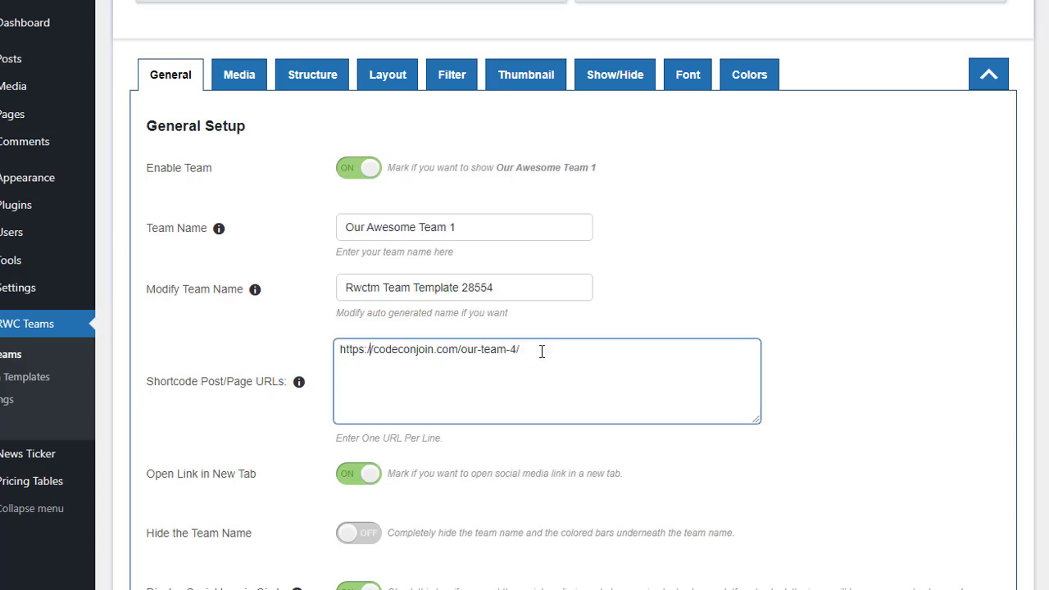
# Switch Enable Member Ribbons on and save the members
pyautogui.scroll(-5, 541, 351)
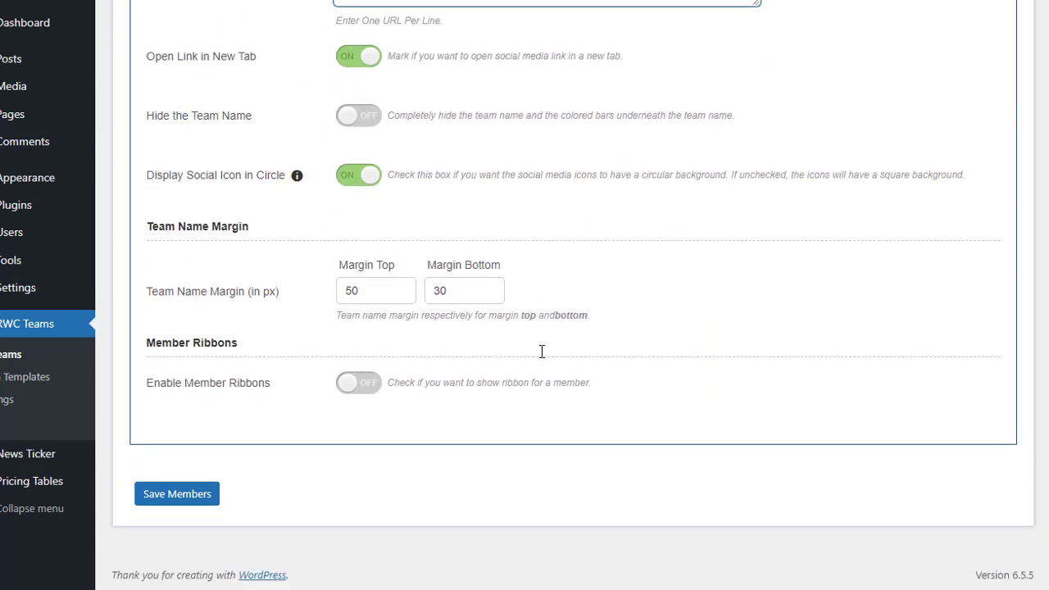
pyautogui.click(358, 385)
pyautogui.scroll(-2, 357, 388)
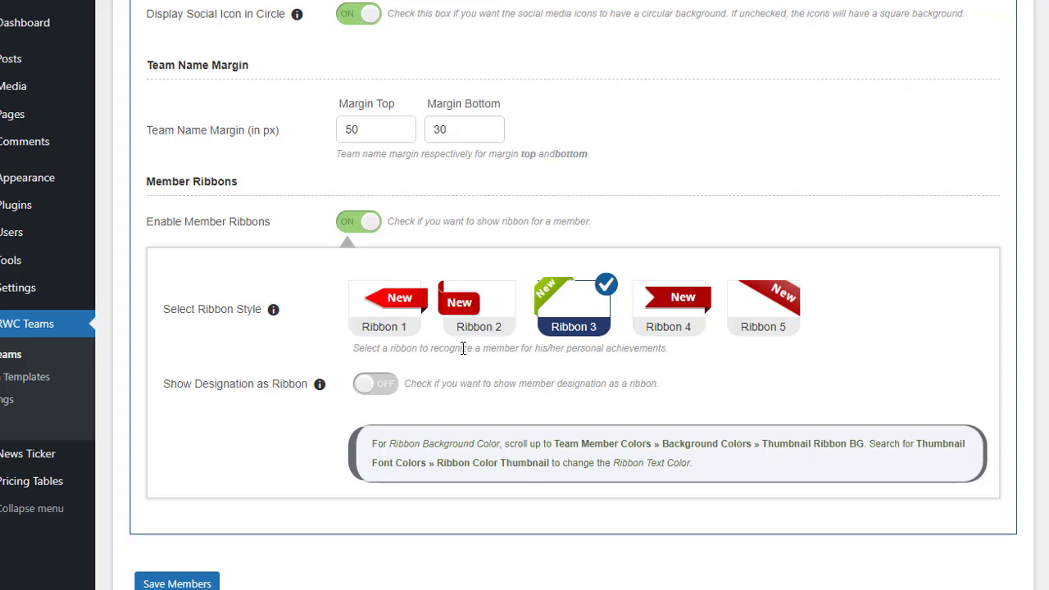
pyautogui.click(203, 582)
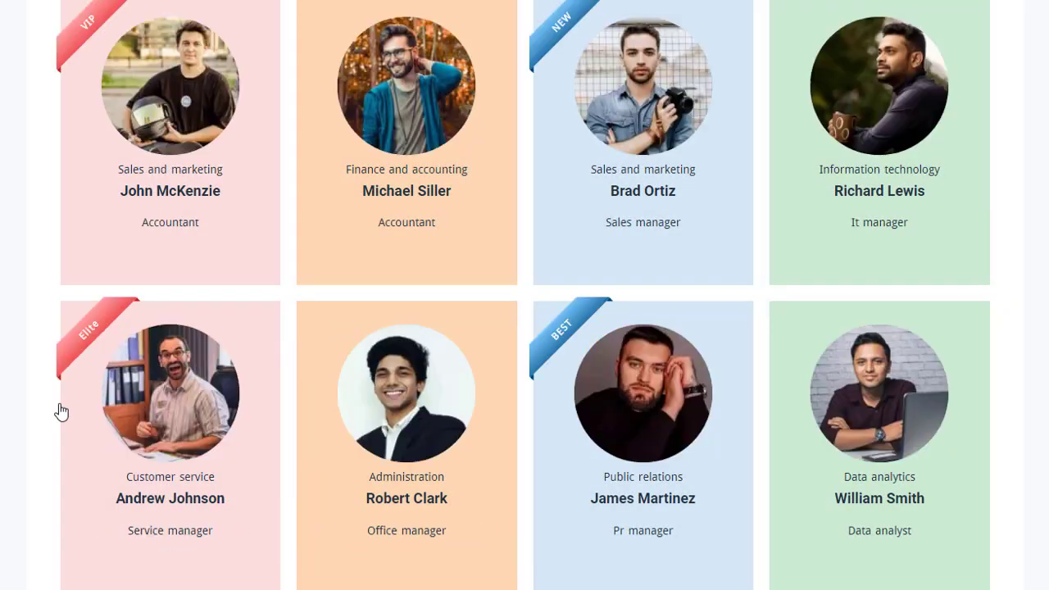
# Check the VIP, NEW, Elite and BEST ribbons on the front end, then enable designation ribbons
pyautogui.scroll(2, 61, 412)
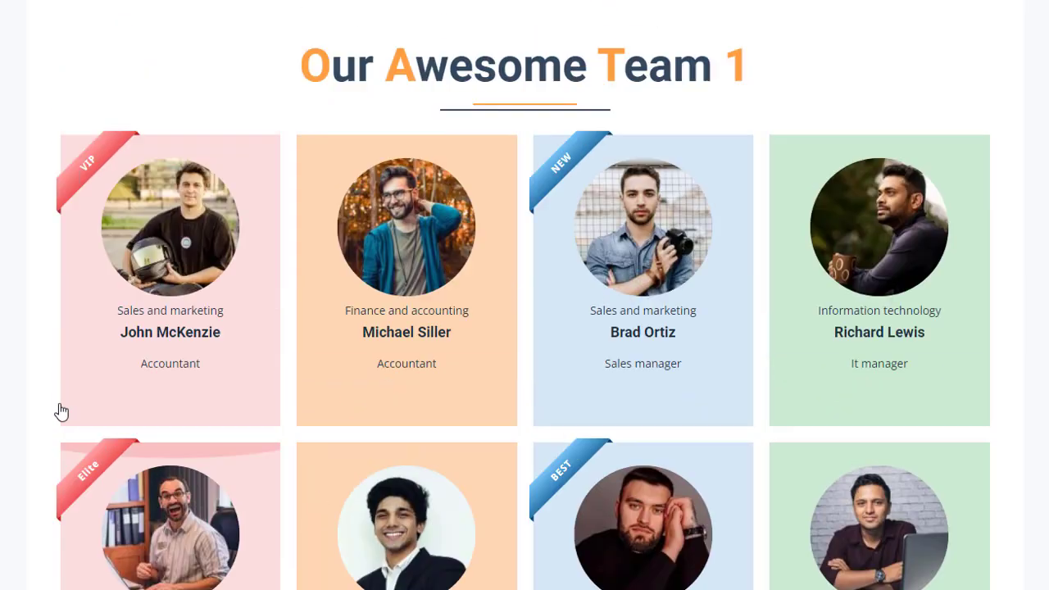
pyautogui.scroll(-2, 601, 295)
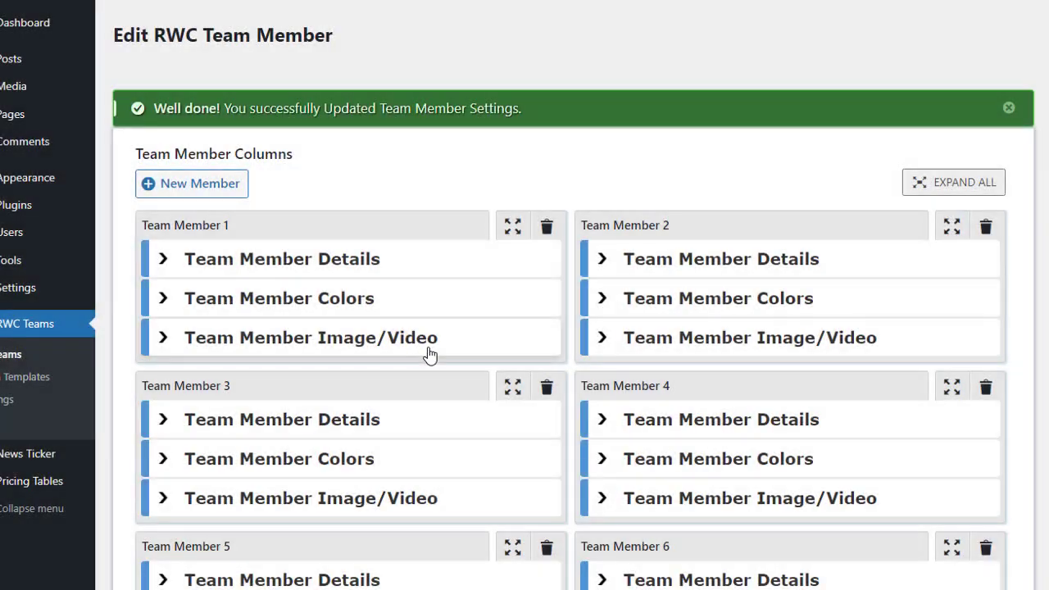
pyautogui.scroll(-15, 429, 352)
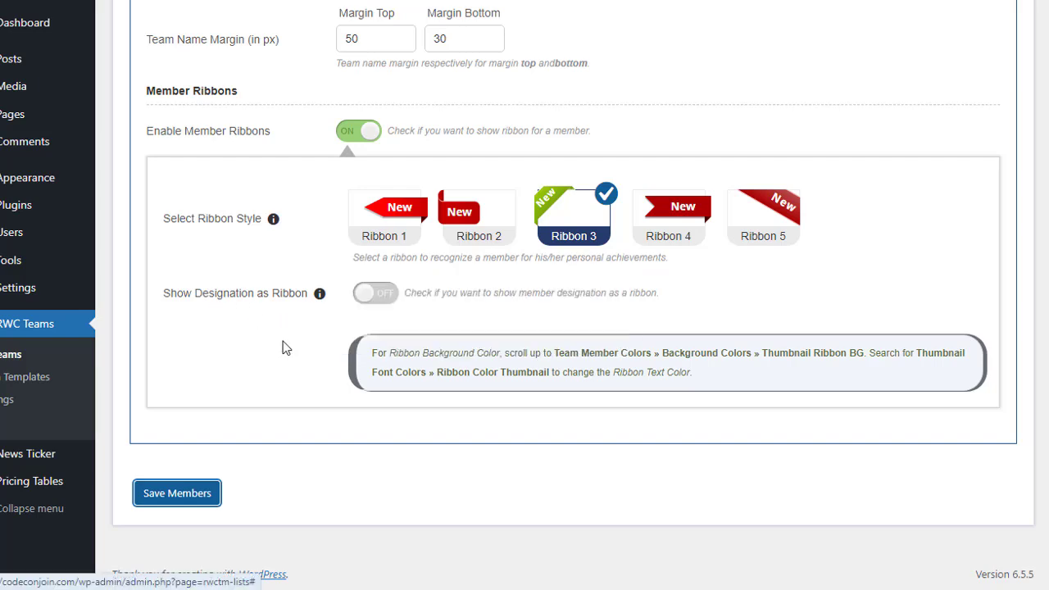
pyautogui.click(376, 293)
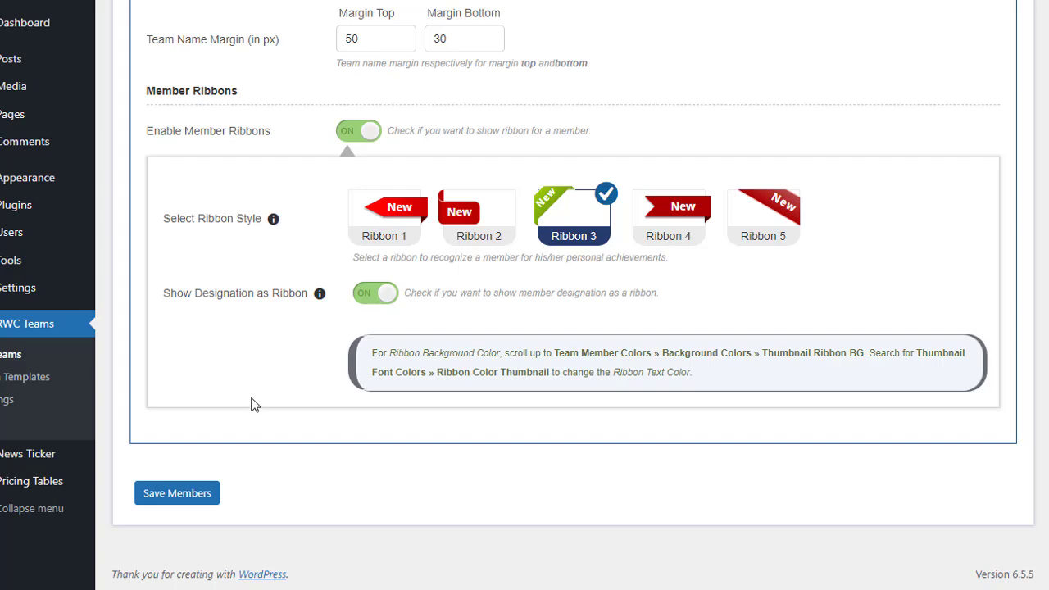
# Save the designation ribbon setting, refresh the front-end team page, and bring up Media Setup
pyautogui.click(177, 493)
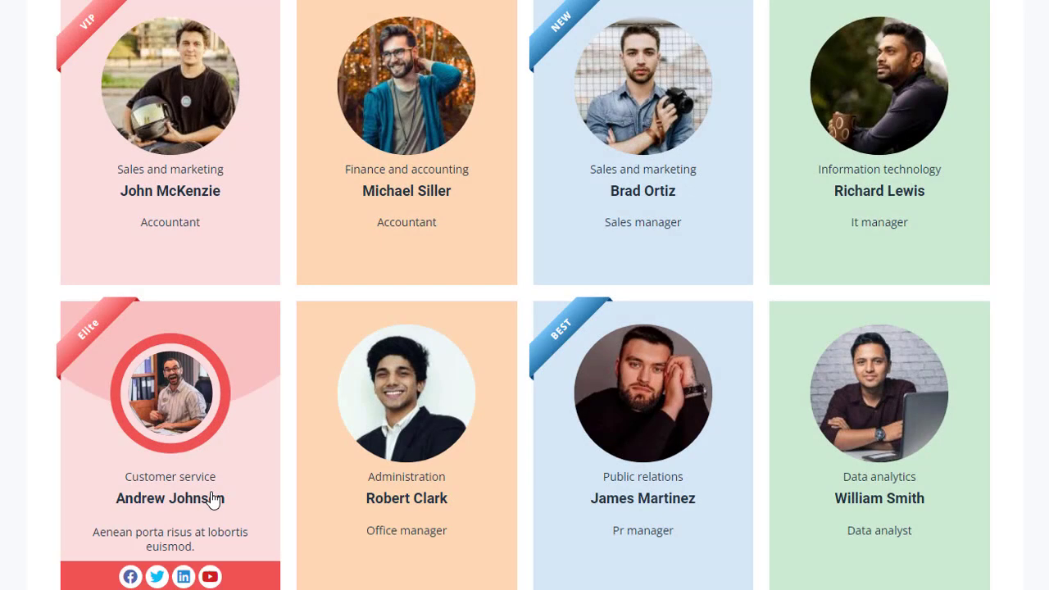
pyautogui.press('F5')
pyautogui.scroll(1, 304, 444)
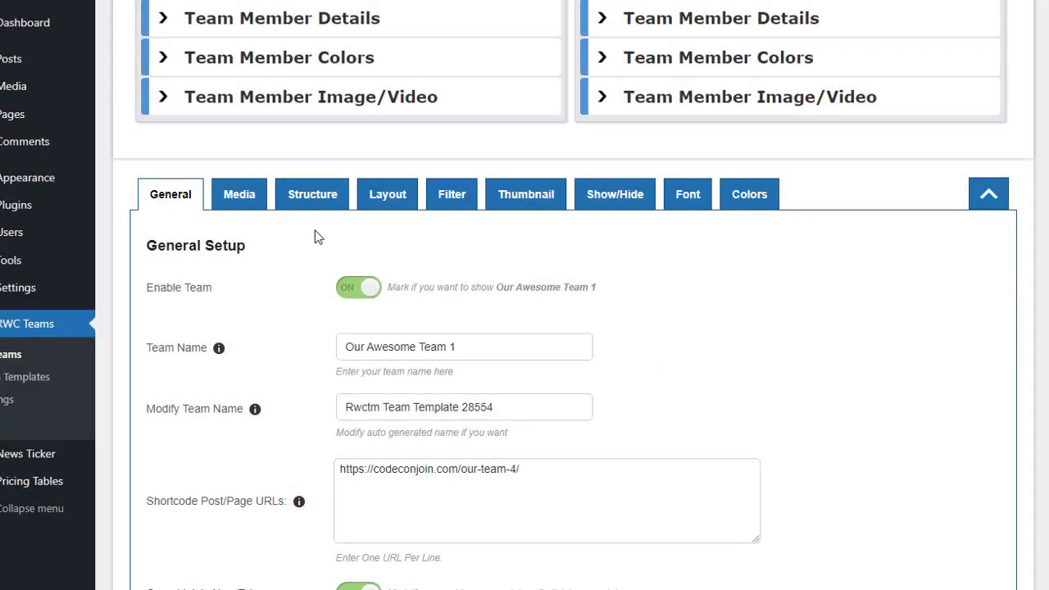
pyautogui.click(251, 206)
# Switch member images off and member videos on in Media Setup
pyautogui.scroll(-1, 253, 217)
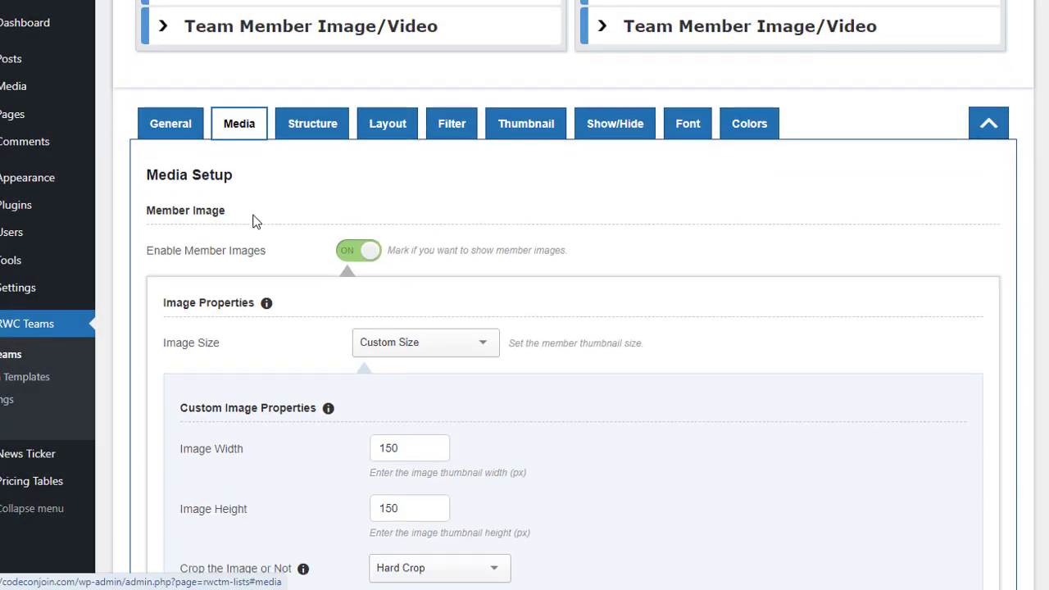
pyautogui.scroll(-2, 310, 323)
pyautogui.click(412, 279)
pyautogui.click(410, 336)
pyautogui.scroll(-2, 354, 379)
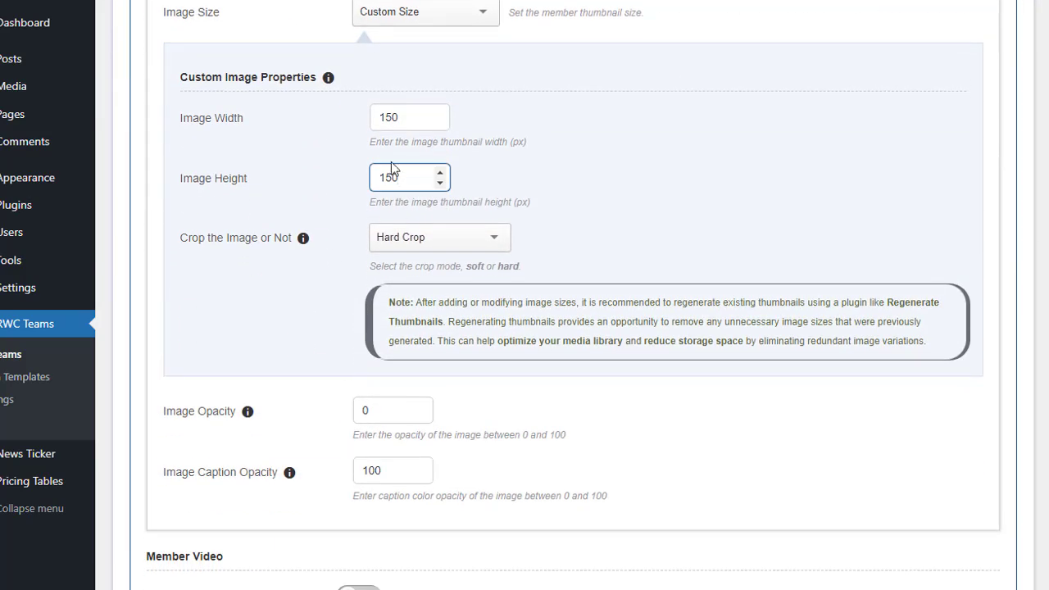
pyautogui.scroll(4, 324, 167)
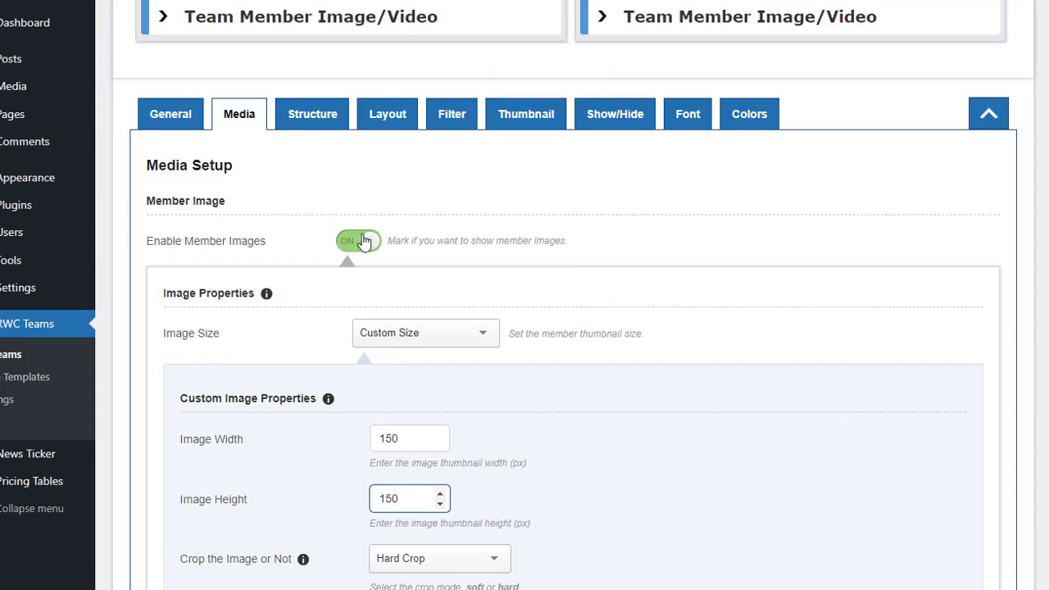
pyautogui.click(363, 244)
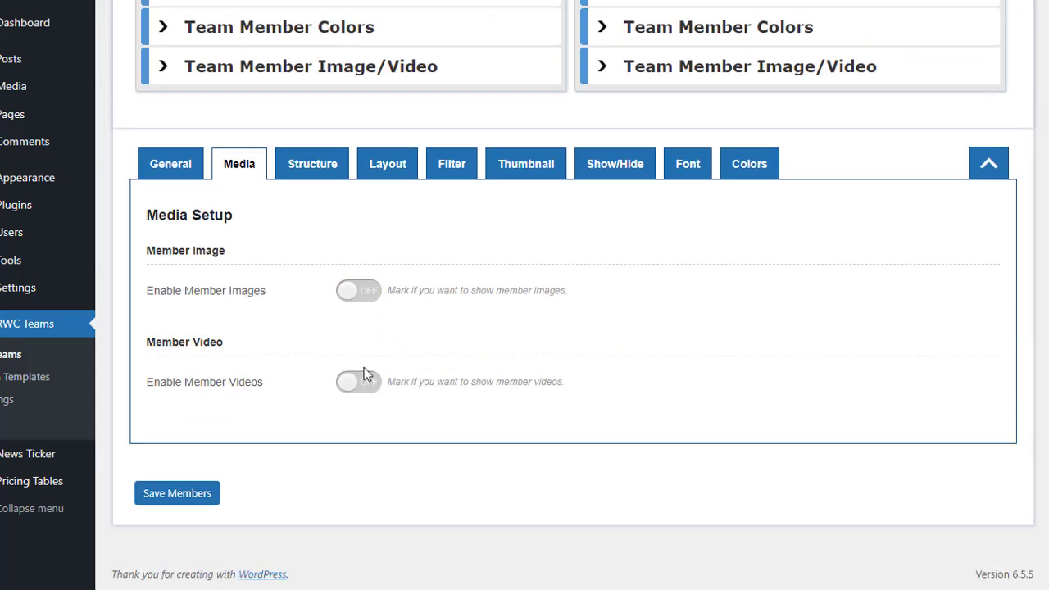
pyautogui.click(363, 373)
# Turn on Hide Thumbnail Caption and Allow Full Screen, then save the members
pyautogui.scroll(-2, 246, 374)
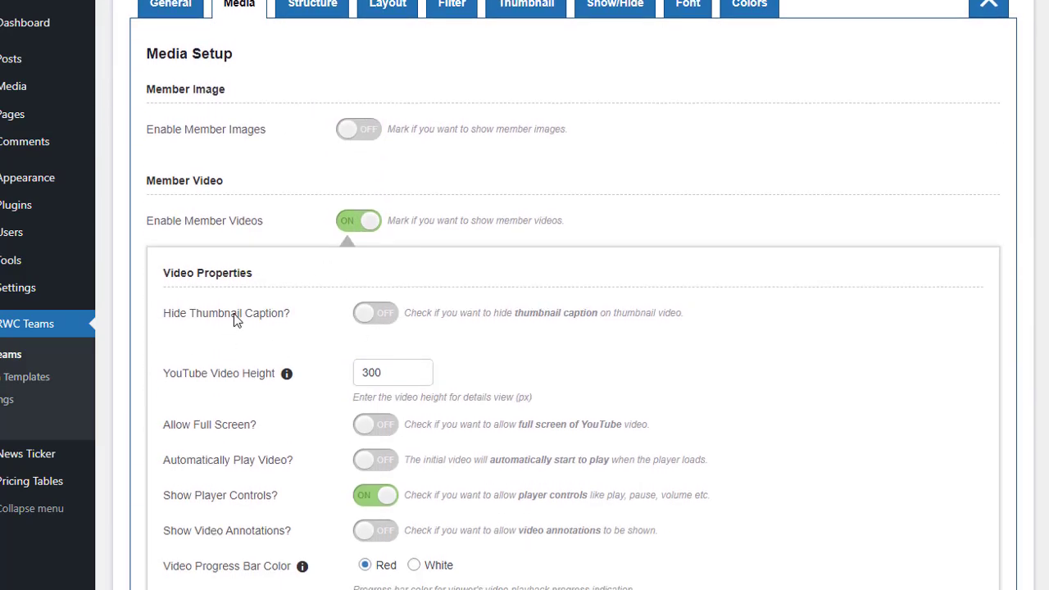
pyautogui.scroll(-2, 429, 181)
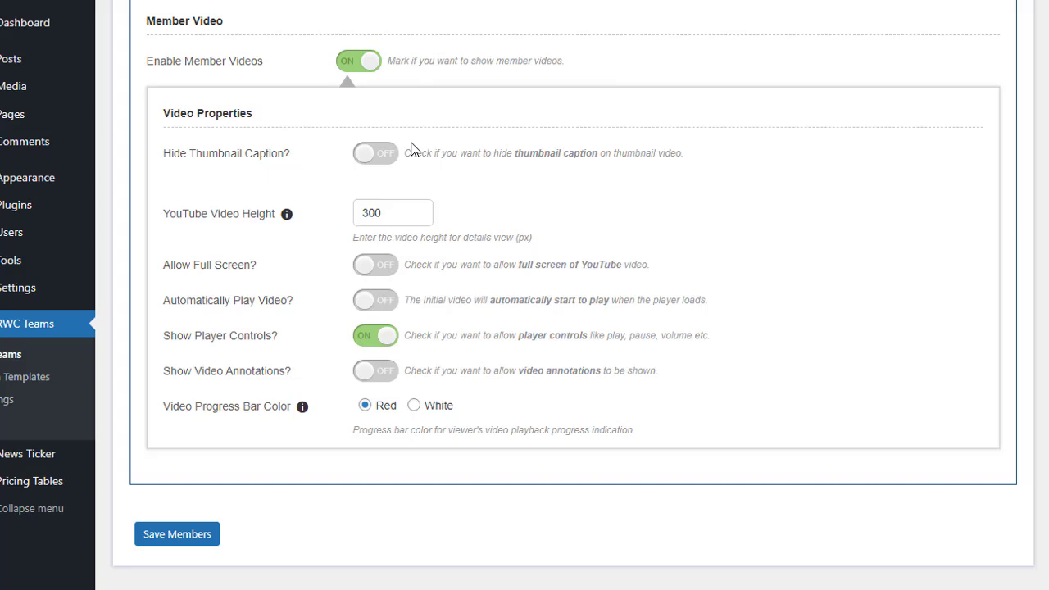
pyautogui.click(374, 163)
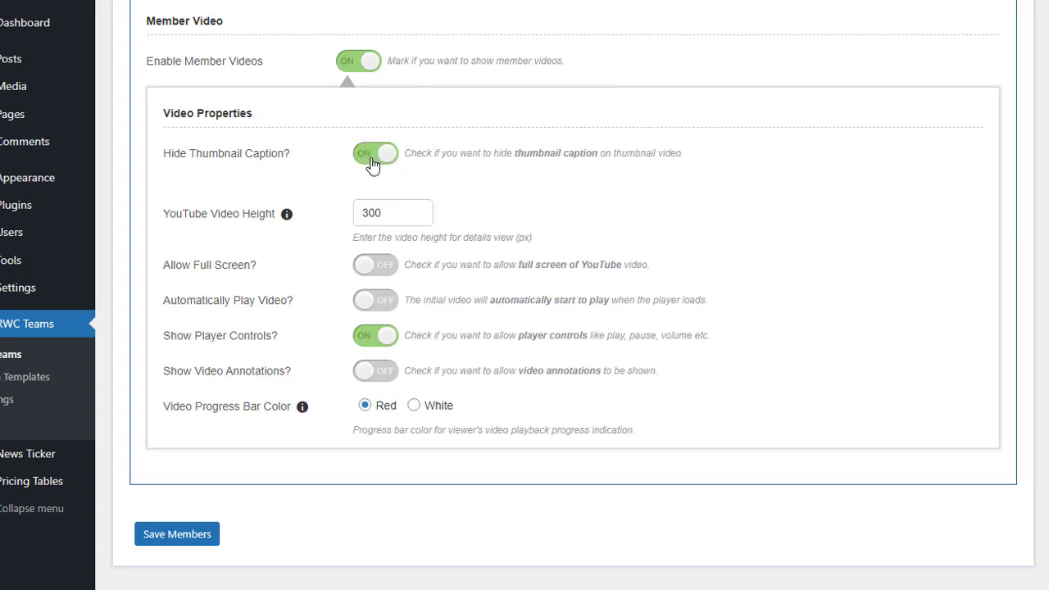
pyautogui.click(381, 269)
pyautogui.click(177, 536)
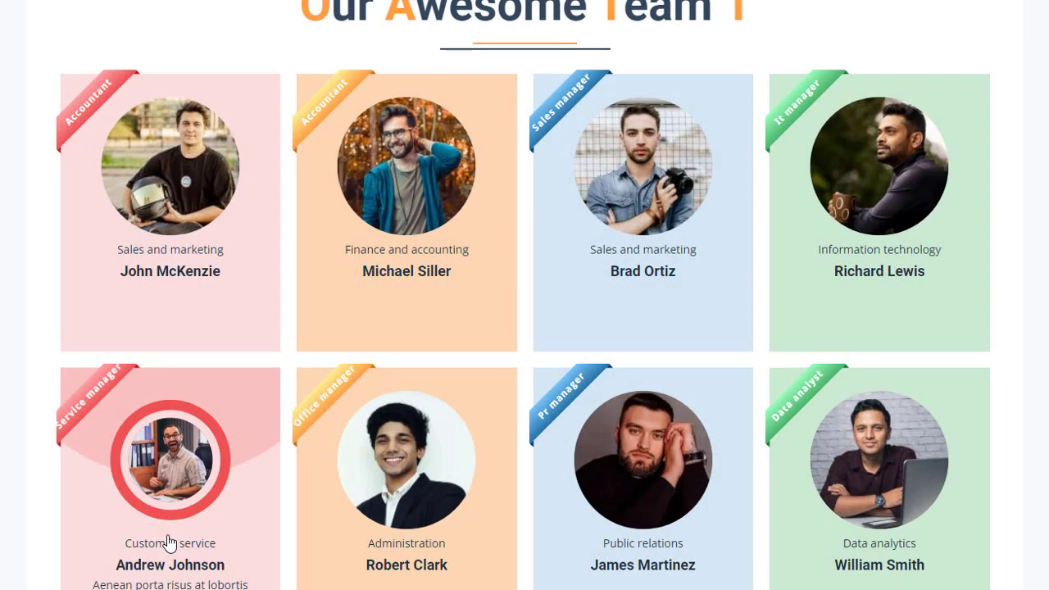
# Play the first member's video card on the front-end team page
pyautogui.scroll(-5, 29, 271)
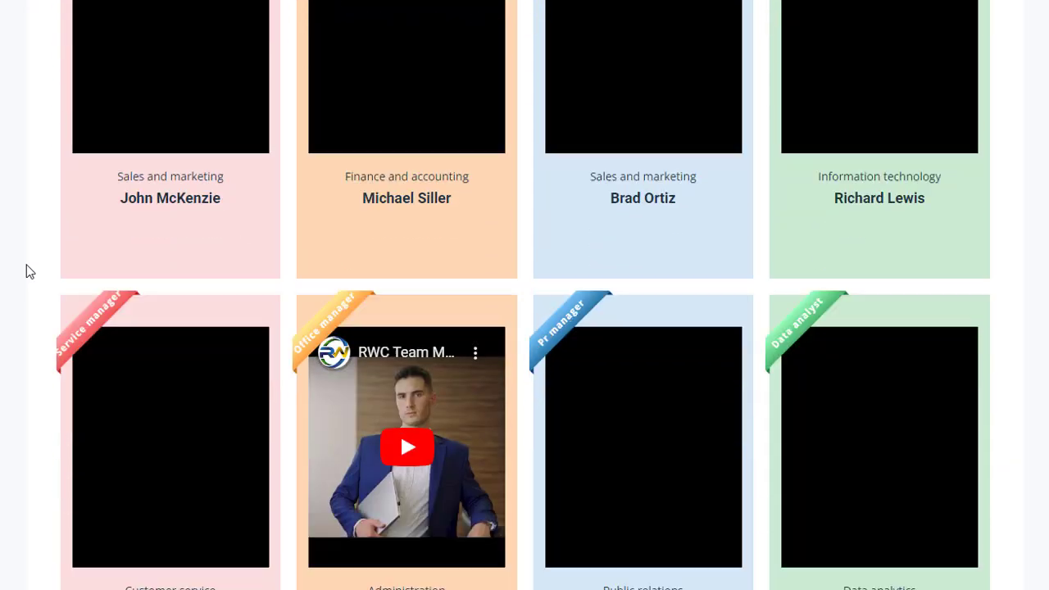
pyautogui.scroll(5, 26, 264)
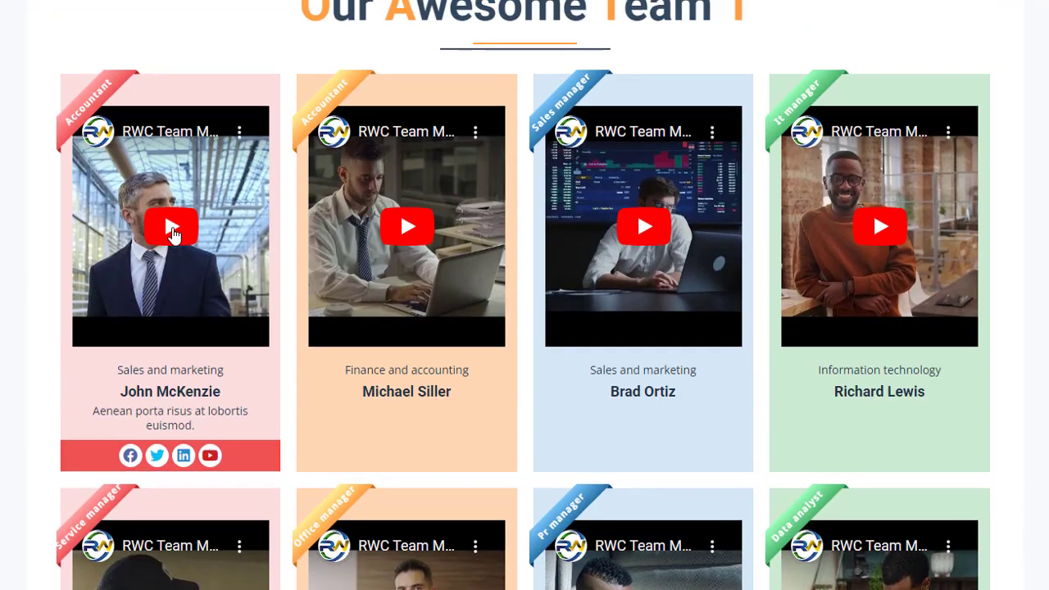
pyautogui.click(170, 226)
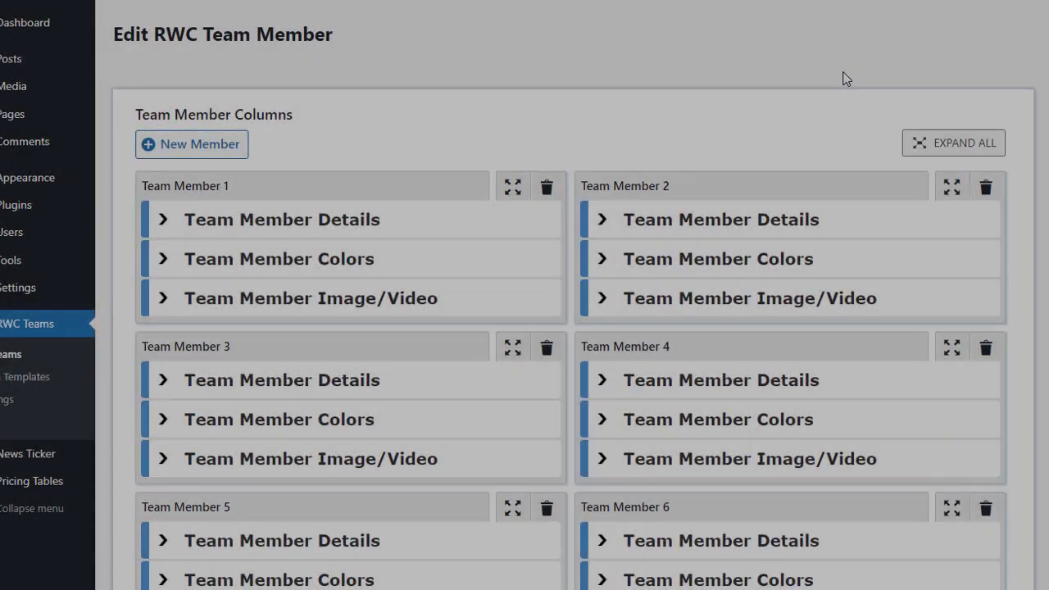
pyautogui.scroll(-6, 843, 77)
pyautogui.scroll(-6, 842, 77)
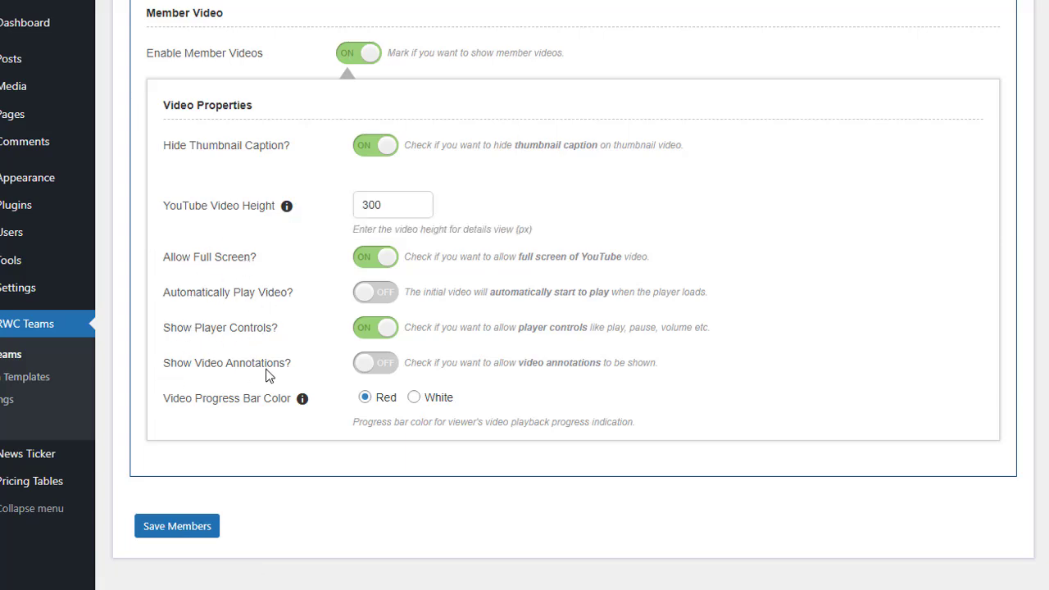
# Turn off member videos and turn on member images on the Media tab
pyautogui.moveTo(304, 402)
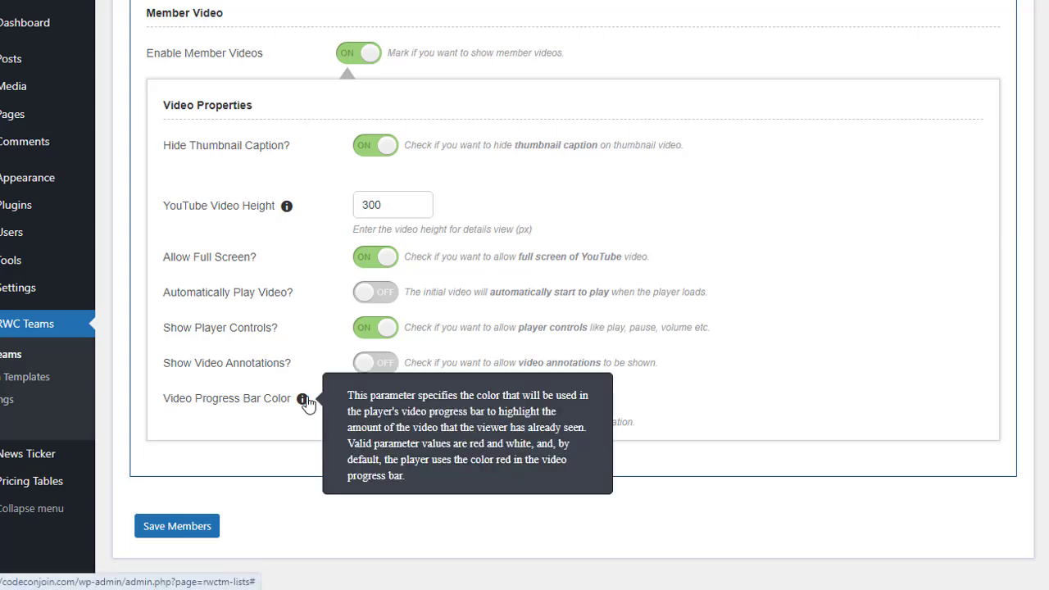
pyautogui.scroll(1, 553, 348)
pyautogui.scroll(2, 554, 348)
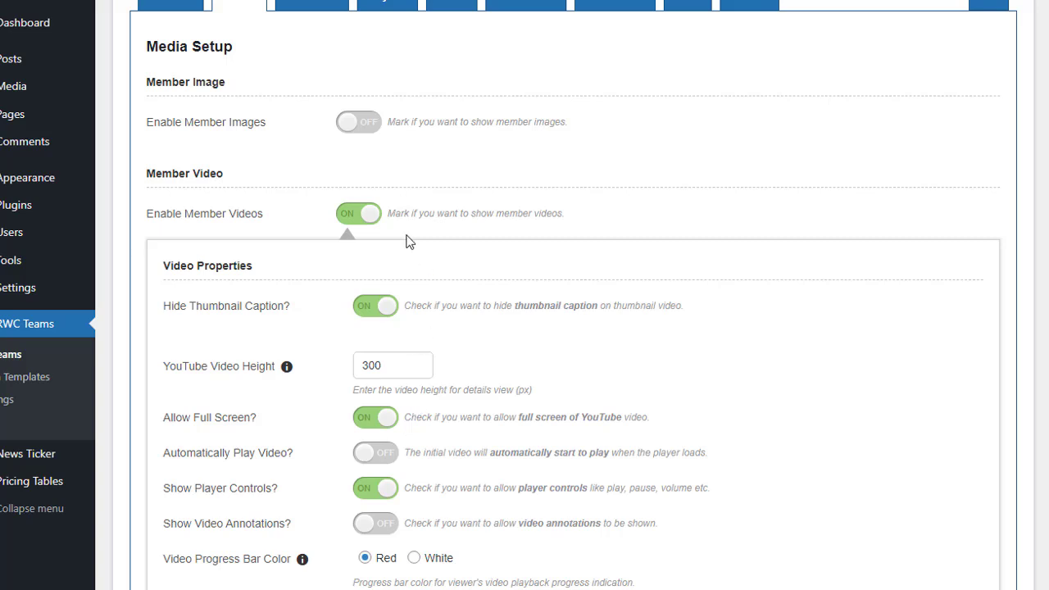
pyautogui.click(354, 216)
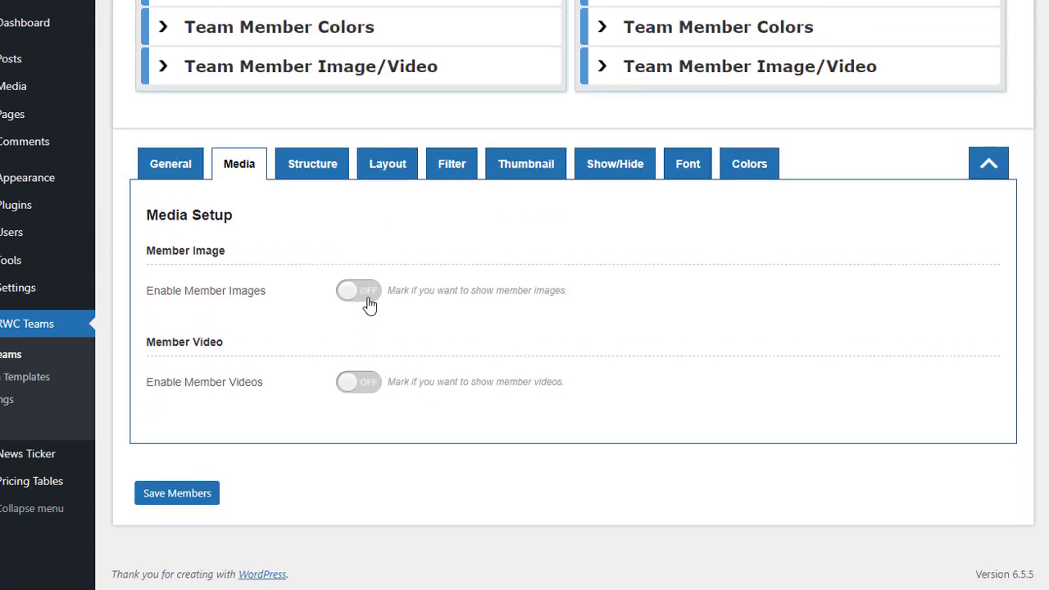
pyautogui.click(367, 299)
# Review the Structure tab's desktop, tablet and mobile members-per-row dropdowns (4/2/1)
pyautogui.scroll(2, 369, 305)
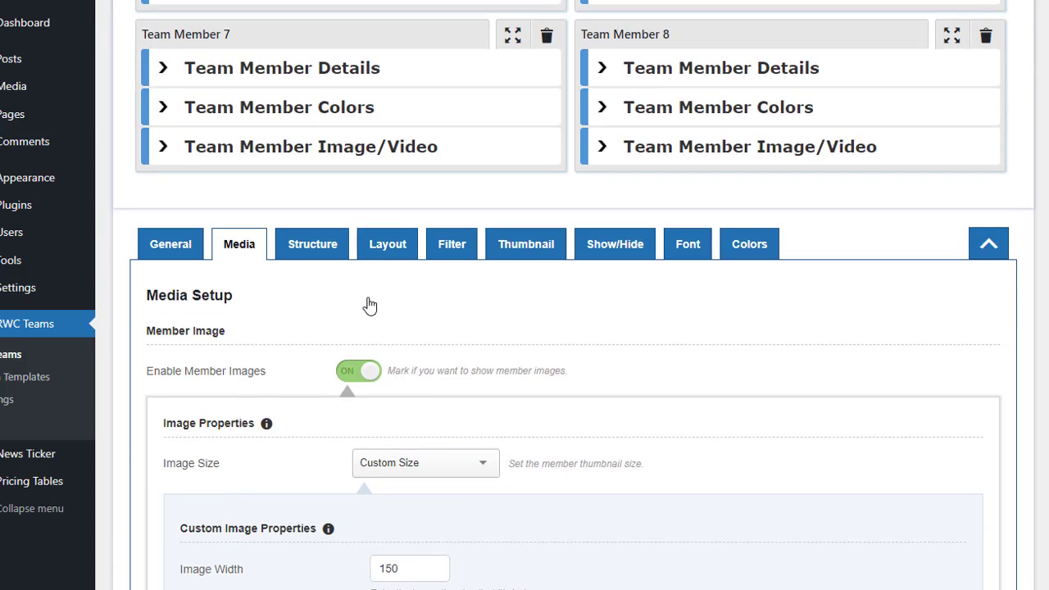
pyautogui.click(319, 249)
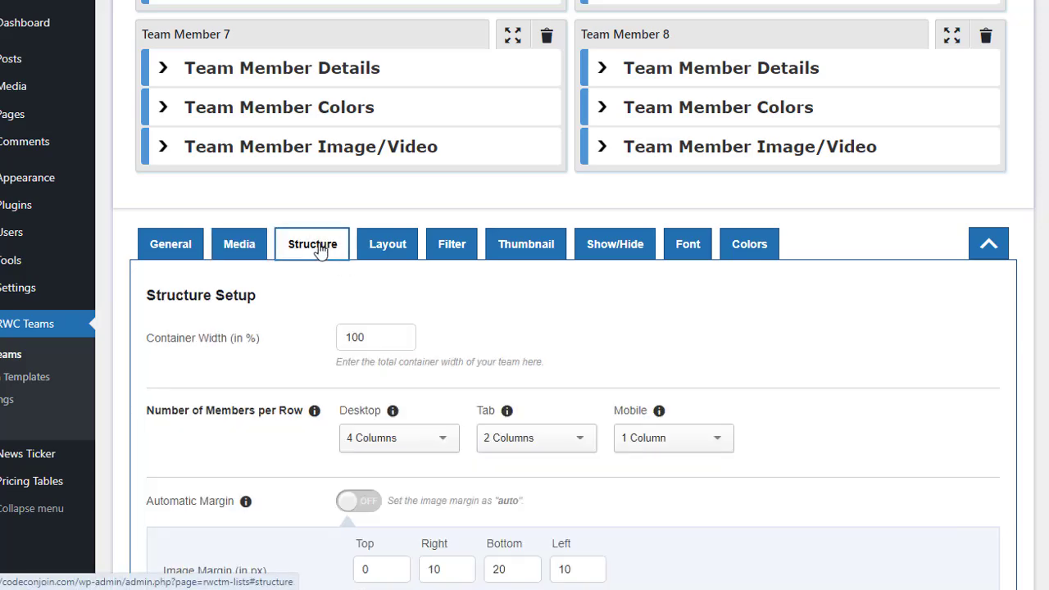
pyautogui.scroll(-2, 297, 318)
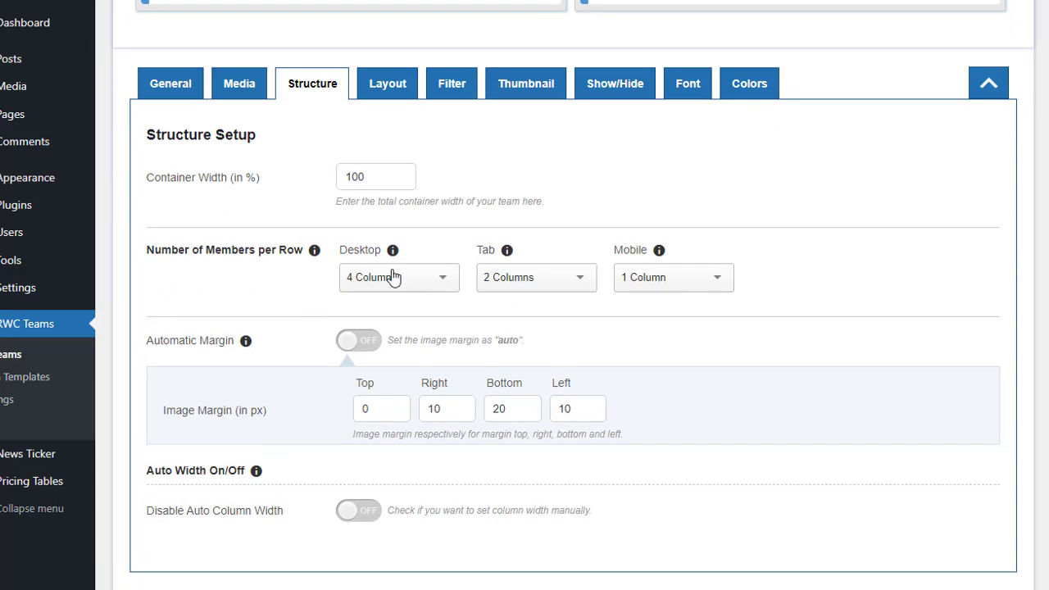
pyautogui.click(402, 276)
pyautogui.click(524, 285)
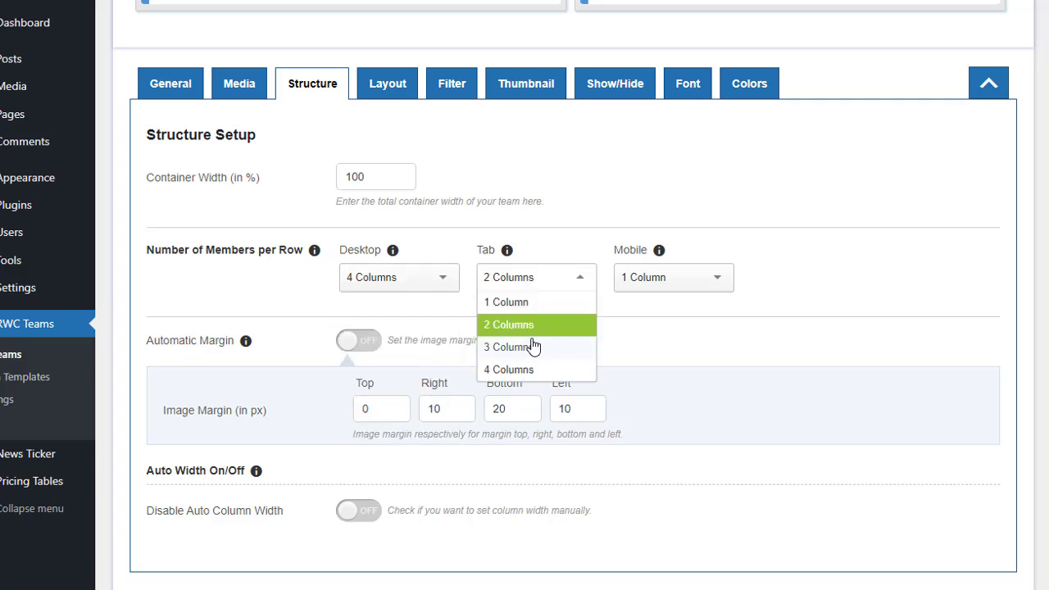
pyautogui.click(632, 278)
pyautogui.scroll(2, 278, 349)
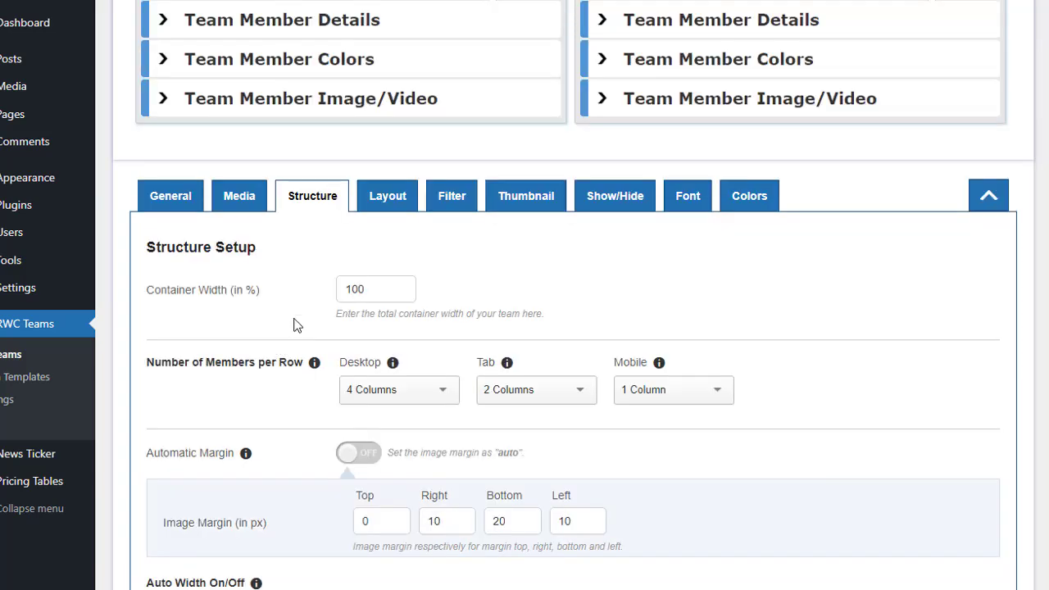
pyautogui.click(384, 196)
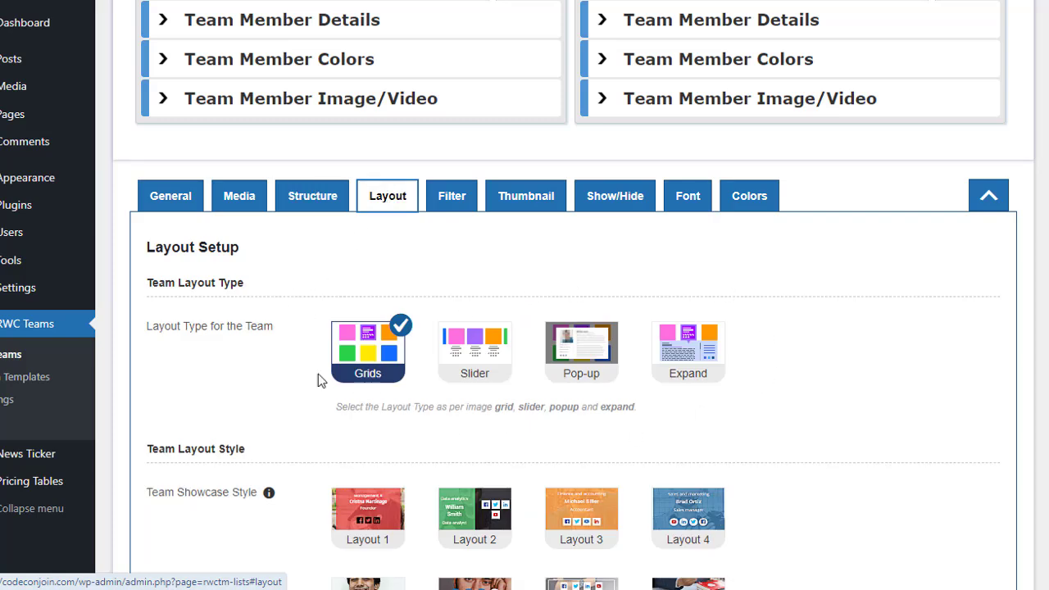
# Choose the Pop-up layout with Center direction and save the team
pyautogui.click(595, 354)
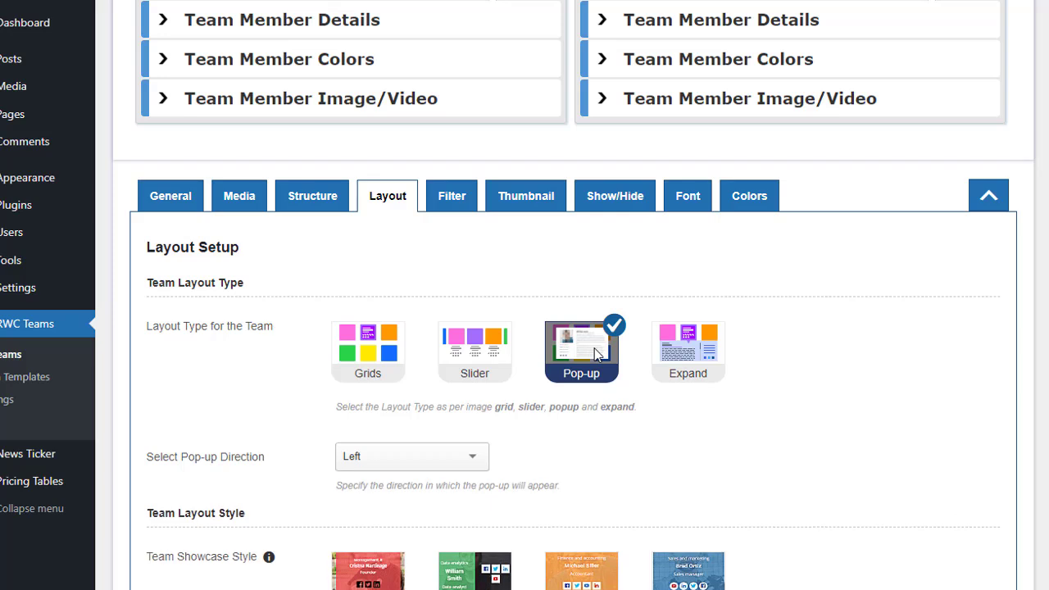
pyautogui.scroll(-1, 507, 432)
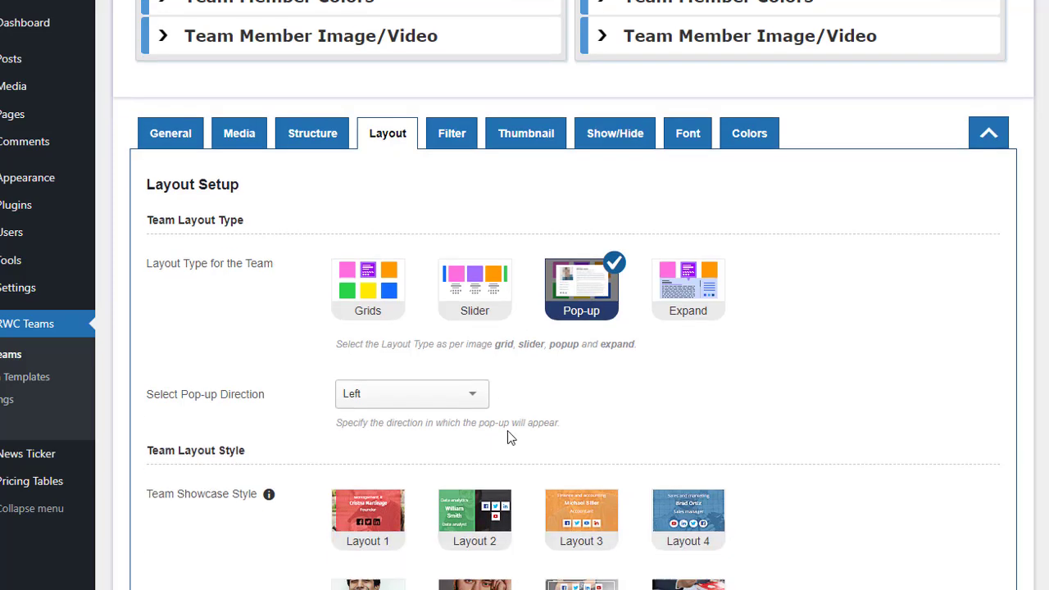
pyautogui.click(421, 374)
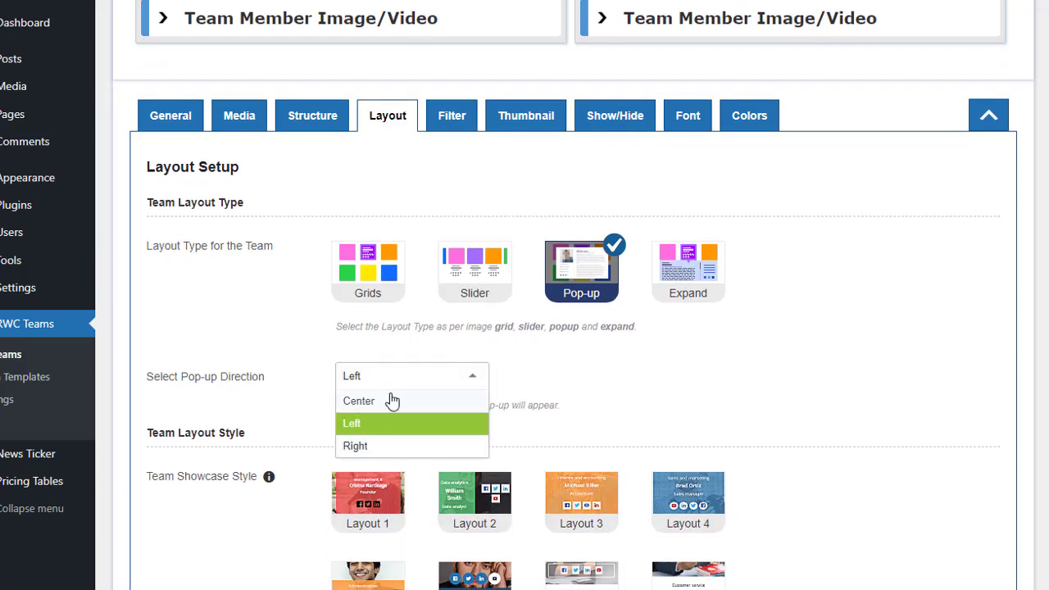
pyautogui.click(397, 403)
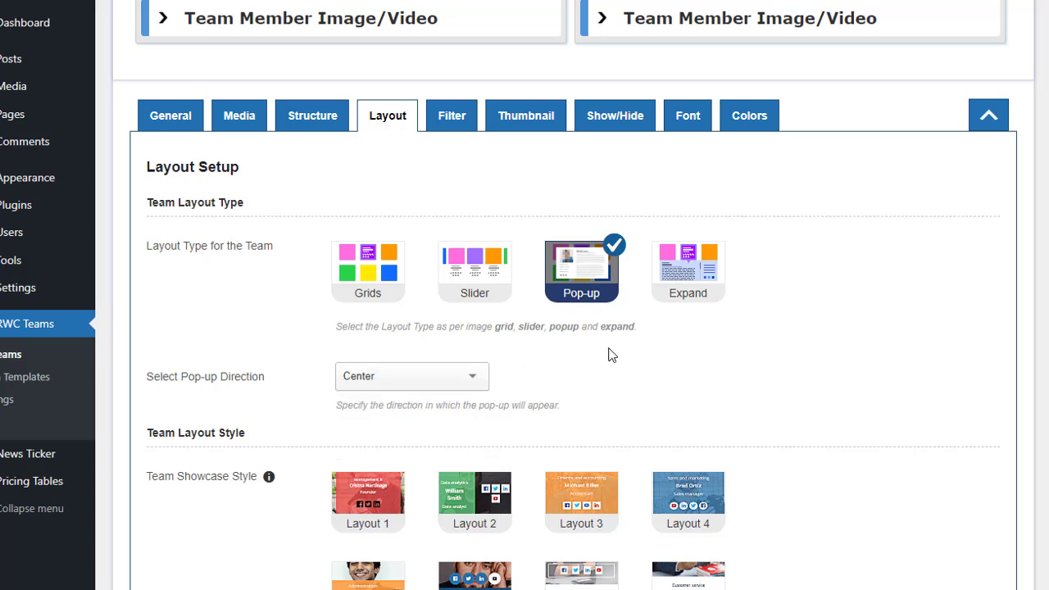
pyautogui.click(990, 119)
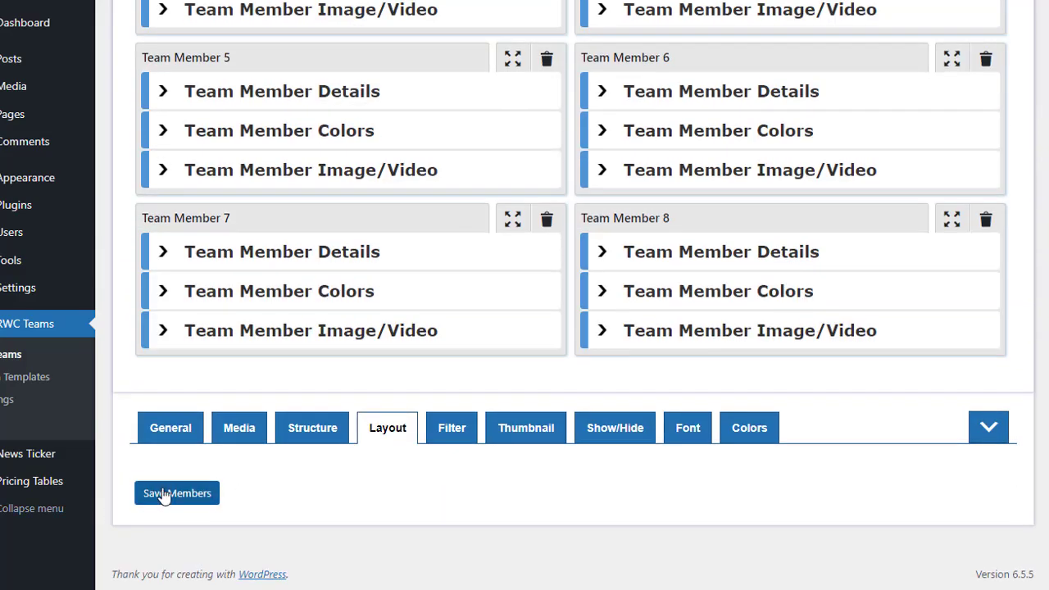
pyautogui.click(164, 494)
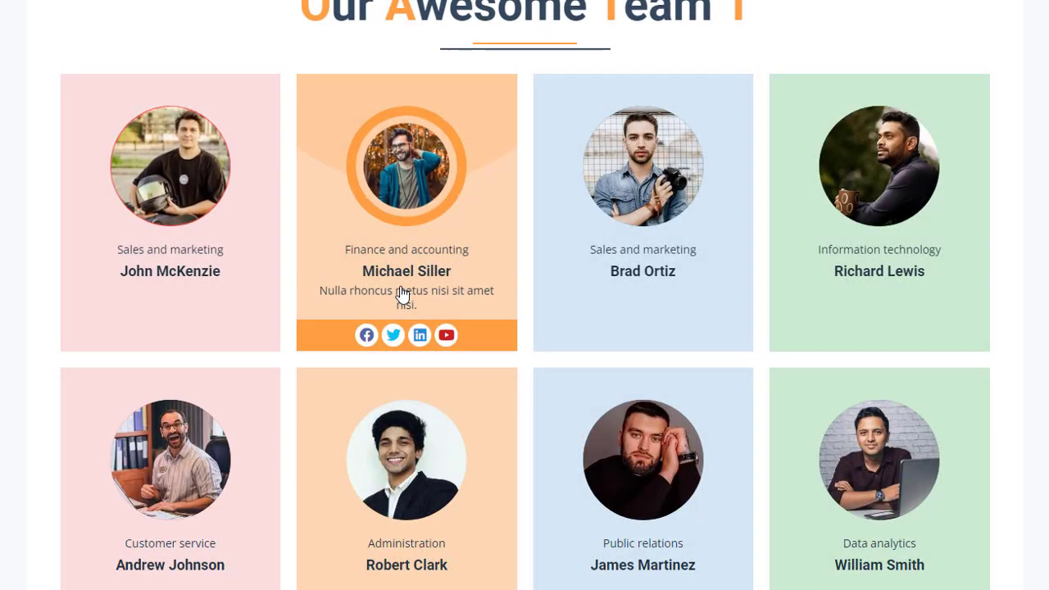
# Preview a member's pop-up and change the pop-up direction to Left
pyautogui.click(402, 295)
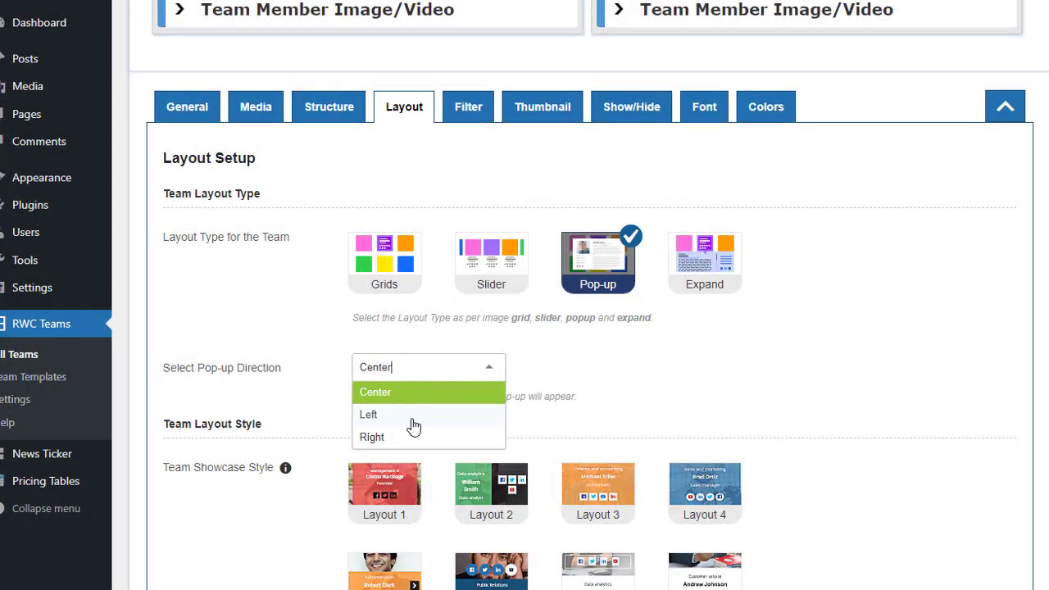
pyautogui.click(413, 426)
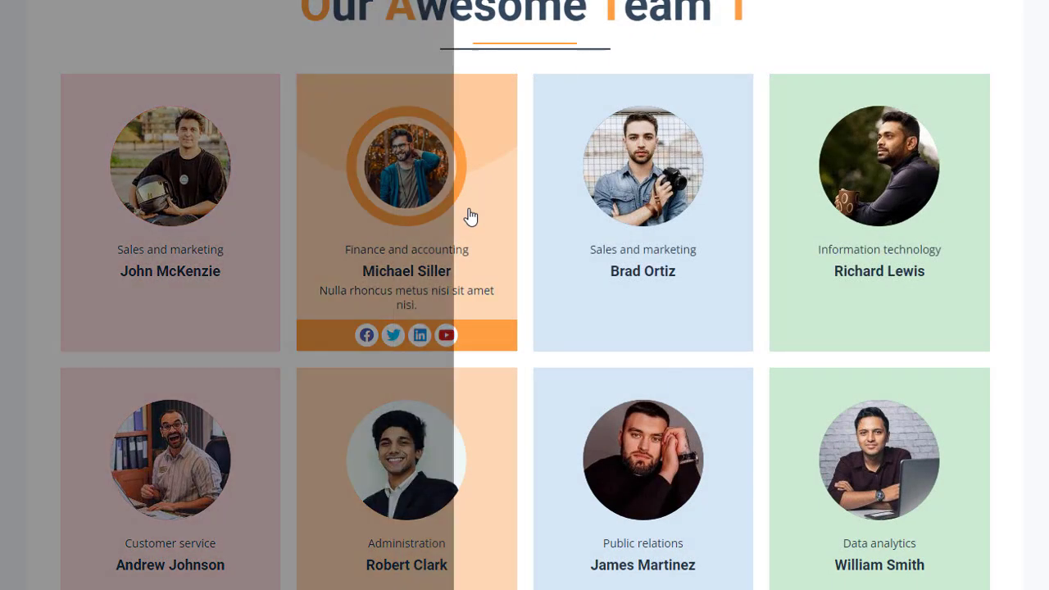
pyautogui.click(470, 215)
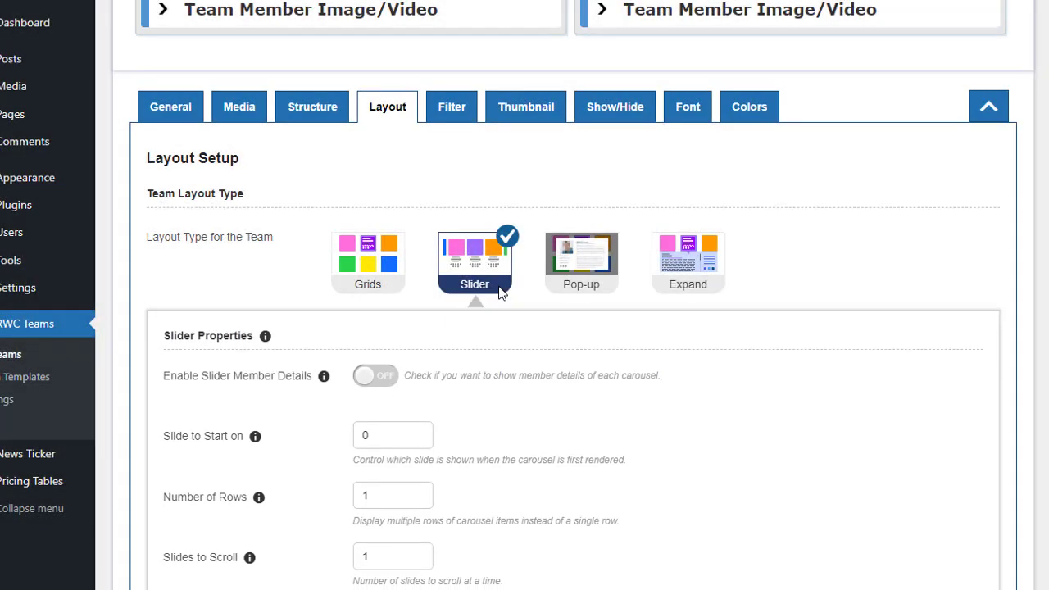
pyautogui.scroll(-1, 492, 311)
pyautogui.scroll(-3, 484, 320)
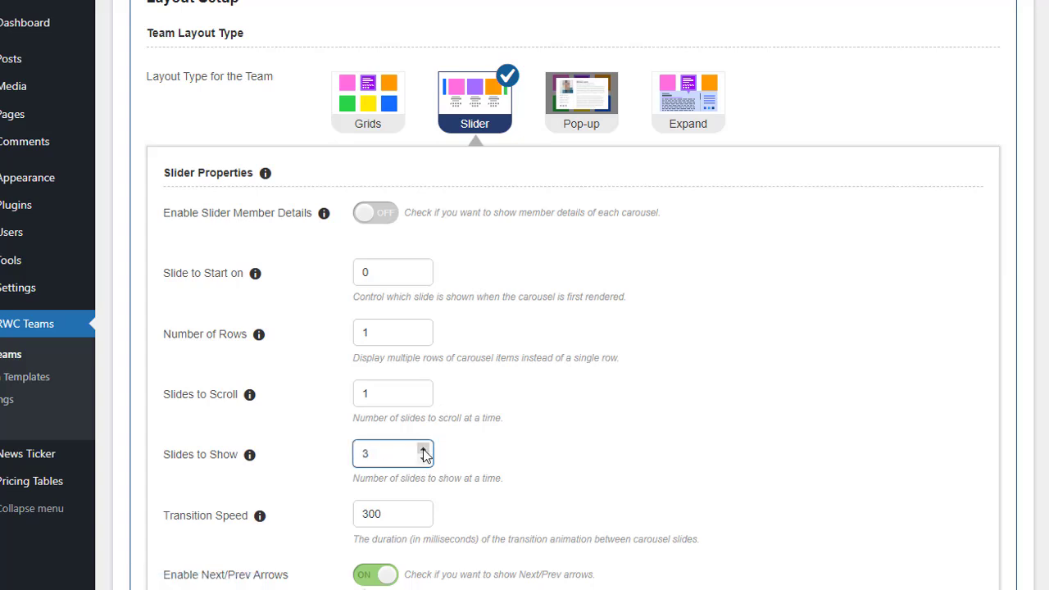
# Enable slider member details with Center pop-up direction and save the team
pyautogui.click(388, 216)
pyautogui.click(449, 283)
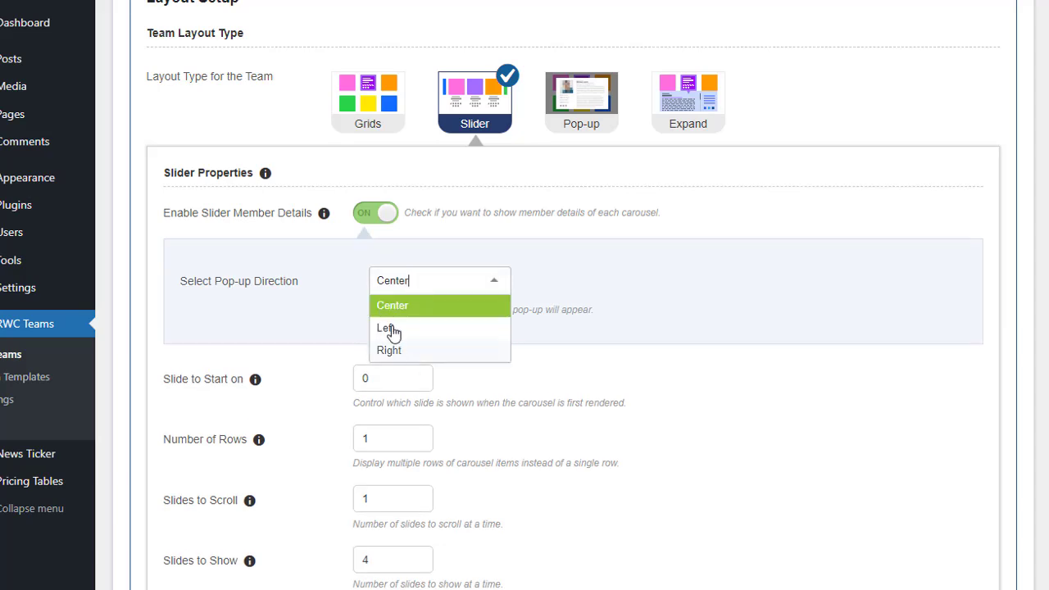
pyautogui.click(439, 308)
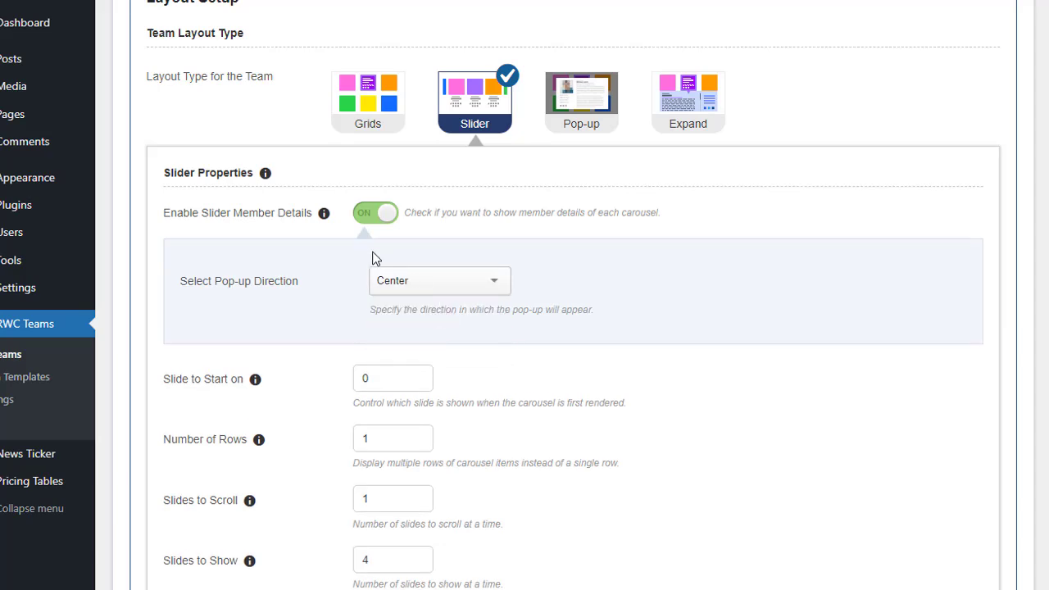
pyautogui.scroll(-15, 463, 516)
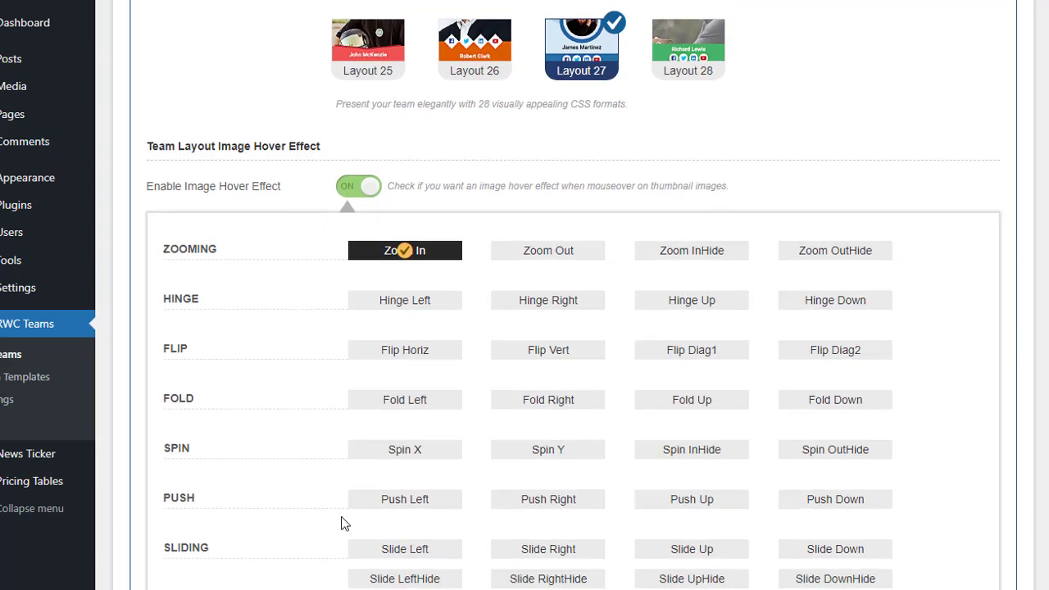
pyautogui.click(177, 493)
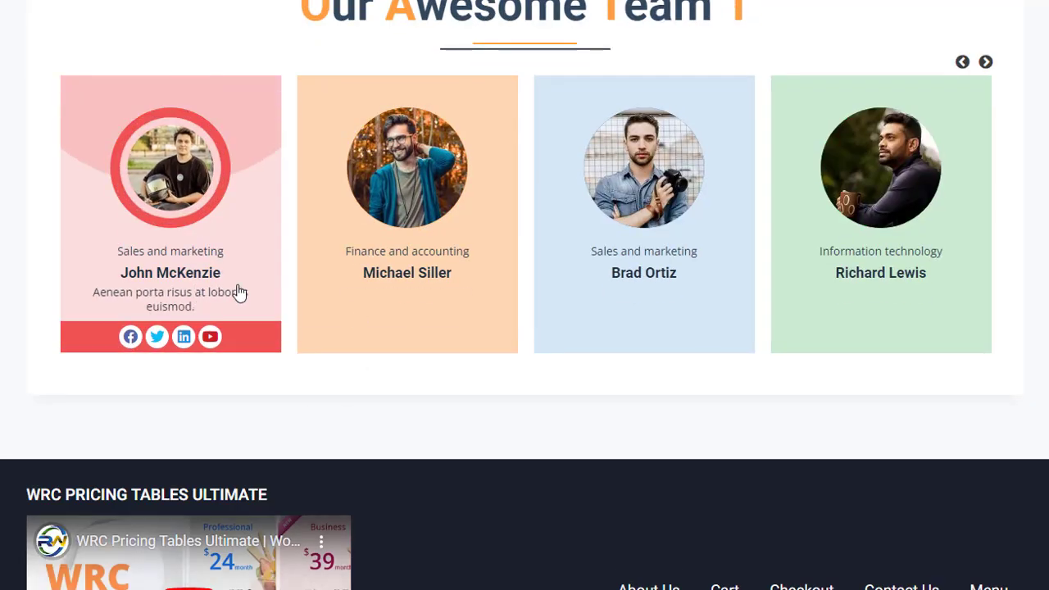
# Preview member detail pop-ups and advance the front-end carousel three cards
pyautogui.click(631, 287)
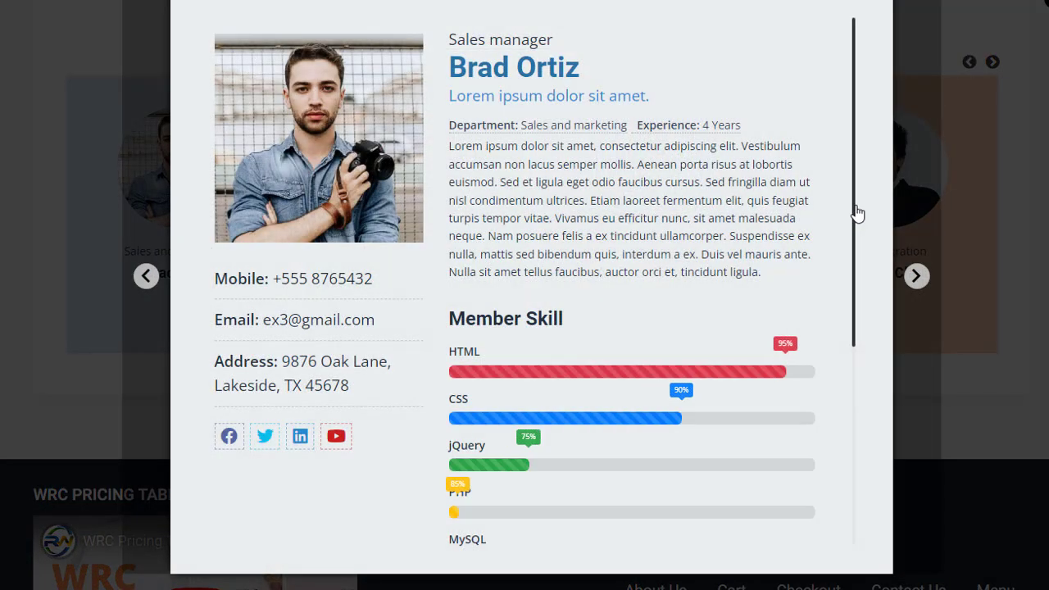
pyautogui.click(918, 279)
pyautogui.click(1008, 158)
pyautogui.click(986, 63)
pyautogui.click(986, 63)
pyautogui.click(986, 63)
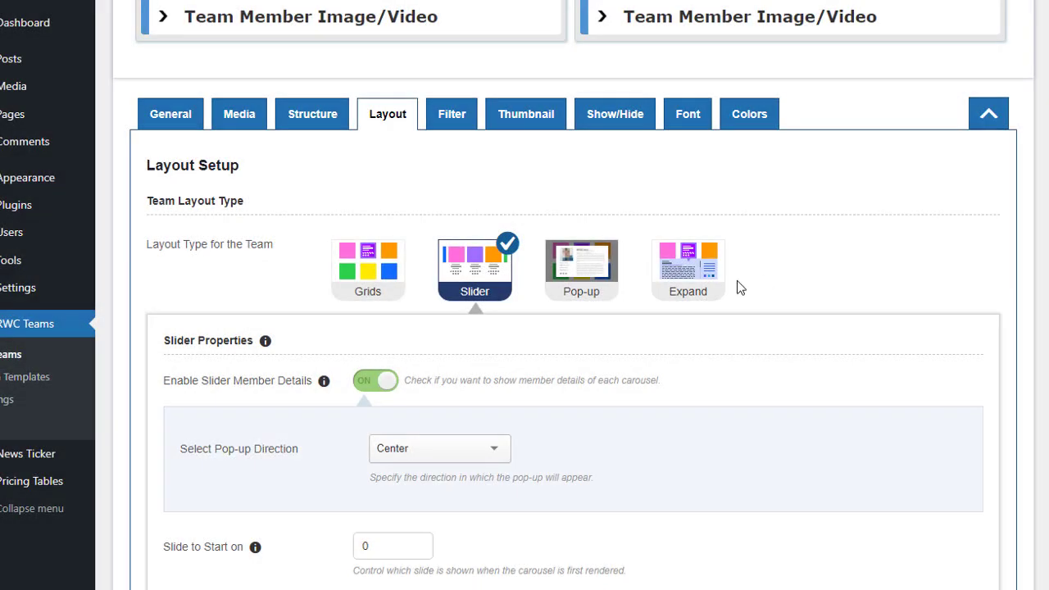
# Switch the team layout type to Expand and reload the team page
pyautogui.scroll(-2, 737, 289)
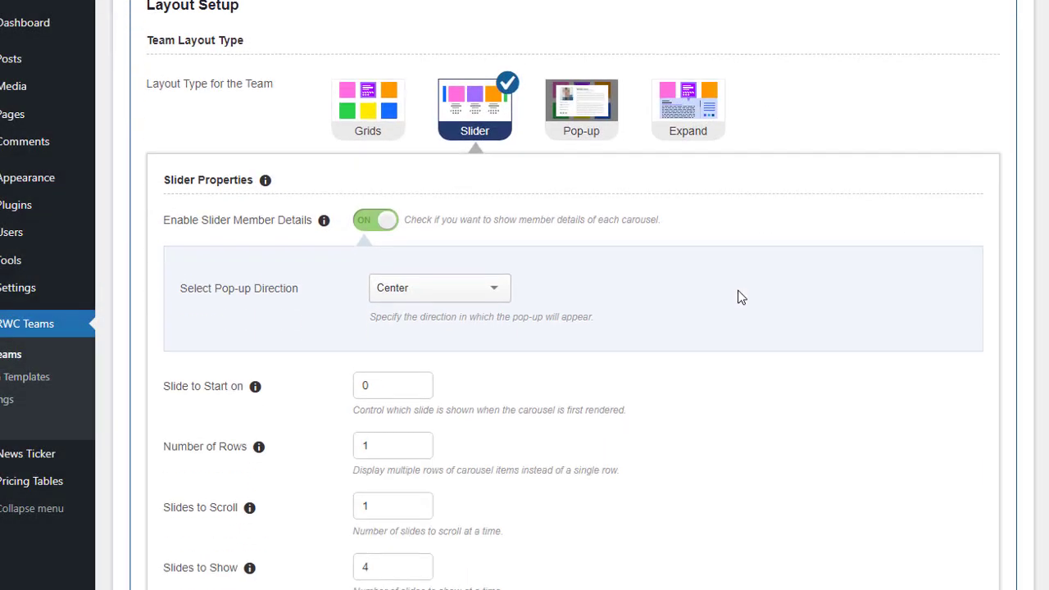
pyautogui.click(708, 129)
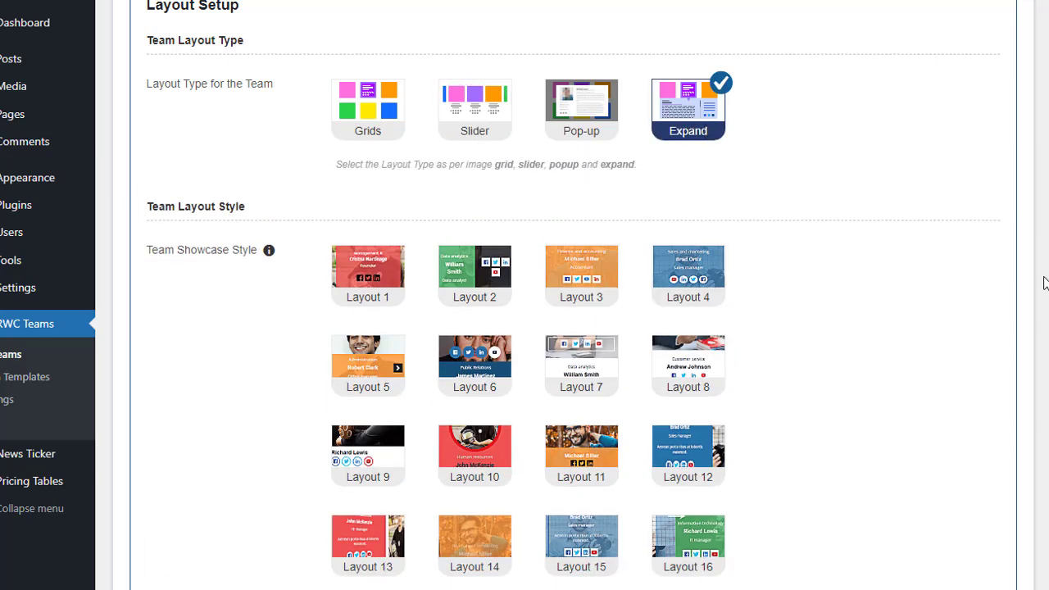
pyautogui.scroll(-10, 1015, 274)
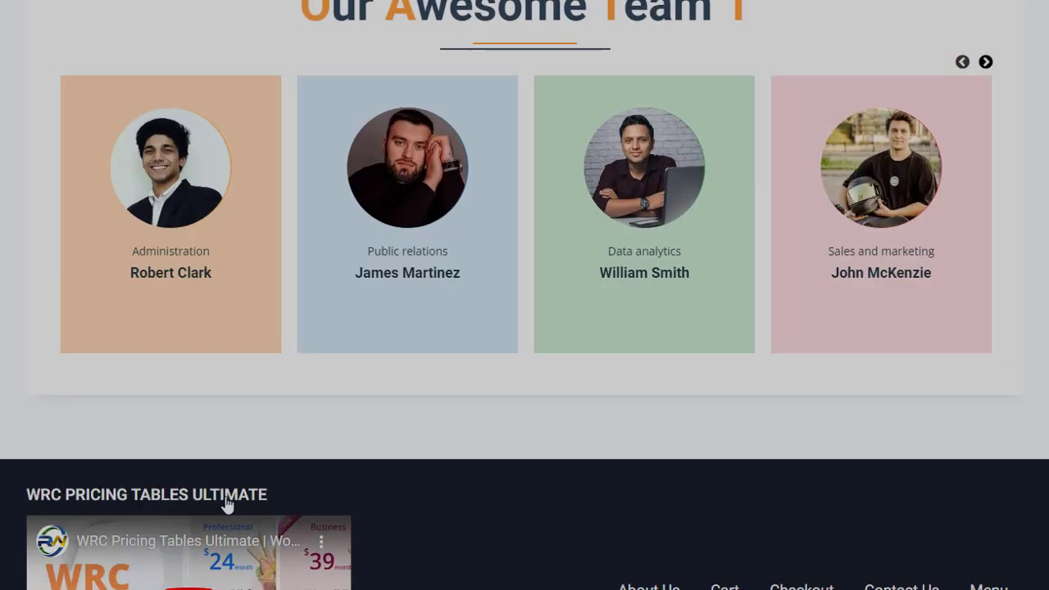
pyautogui.press('F5')
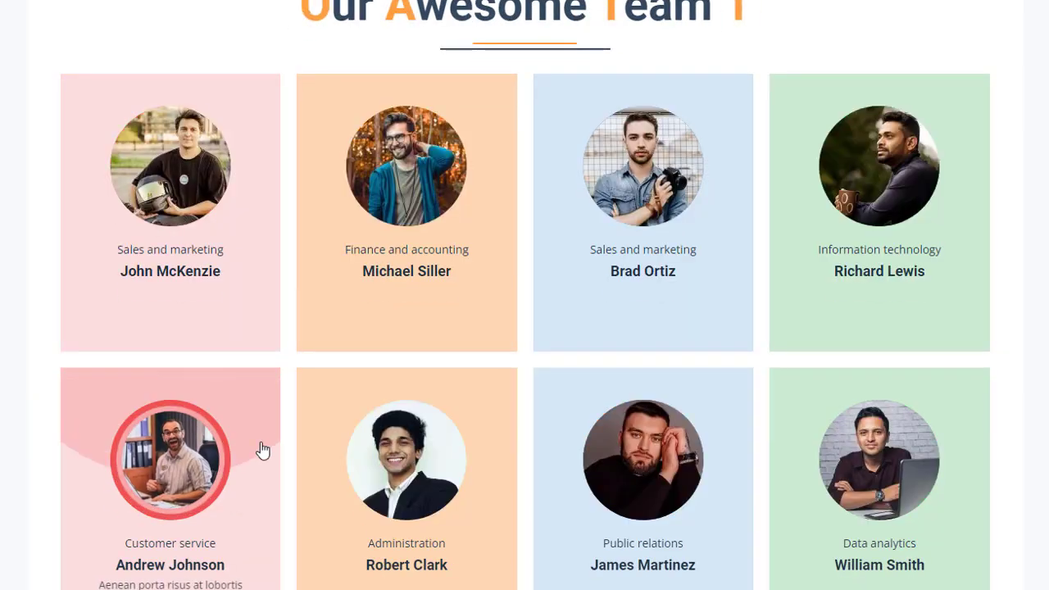
# Open several members' inline detail panels on the front end, then close the last one
pyautogui.click(261, 269)
pyautogui.scroll(-8, 562, 417)
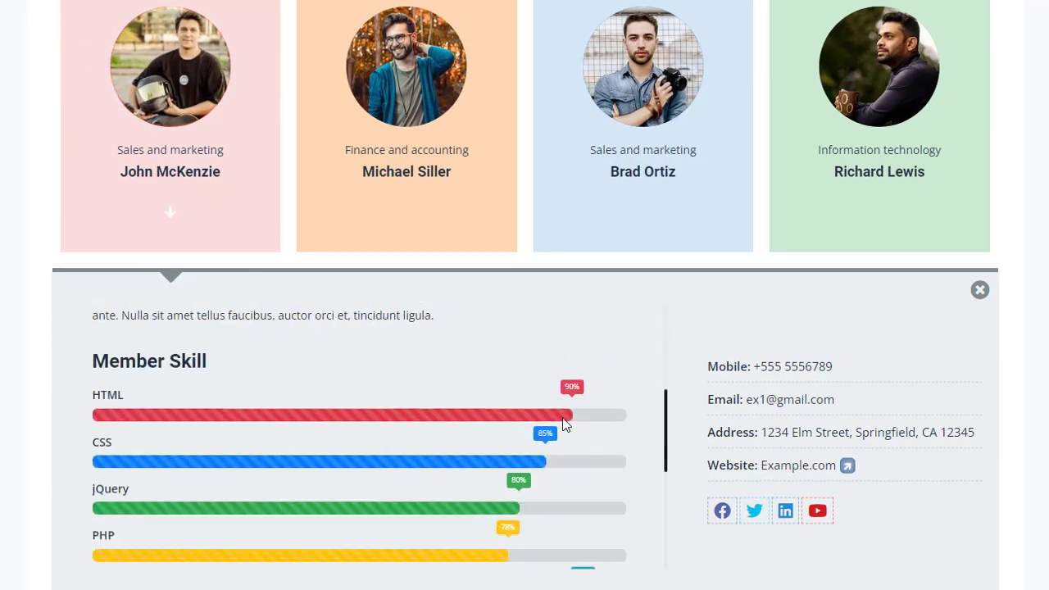
pyautogui.scroll(4, 562, 417)
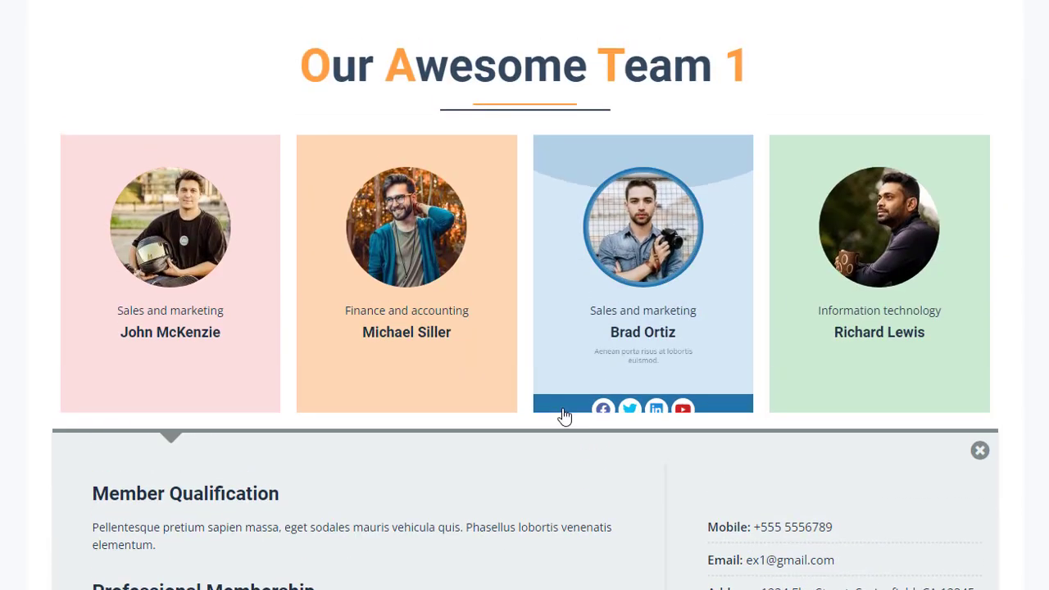
pyautogui.click(569, 328)
pyautogui.scroll(-5, 566, 381)
pyautogui.scroll(5, 565, 389)
pyautogui.scroll(1, 565, 382)
pyautogui.click(880, 205)
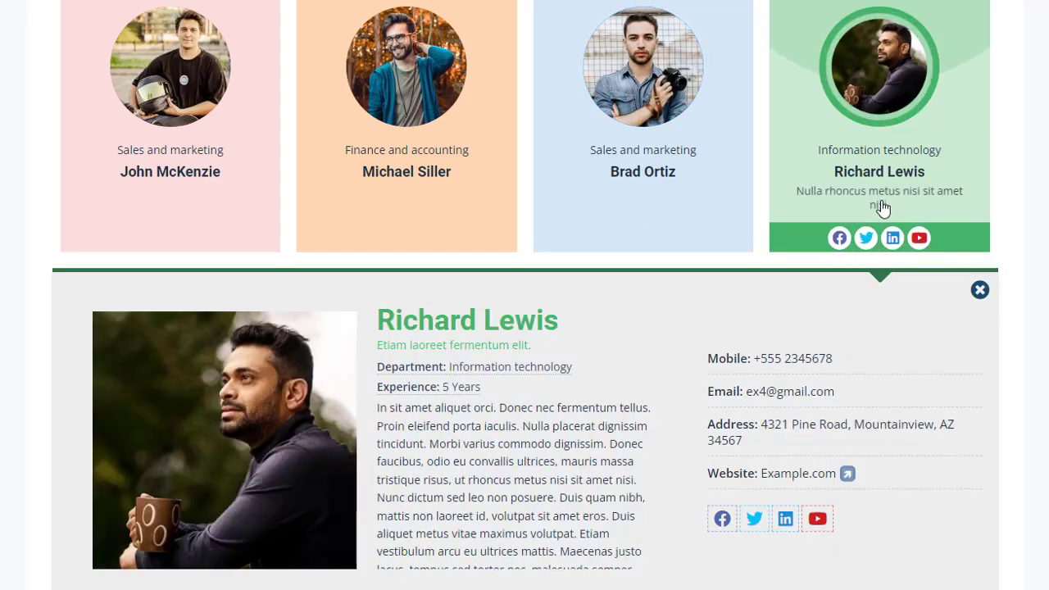
pyautogui.scroll(-4, 655, 418)
pyautogui.scroll(-4, 573, 188)
pyautogui.scroll(7, 571, 189)
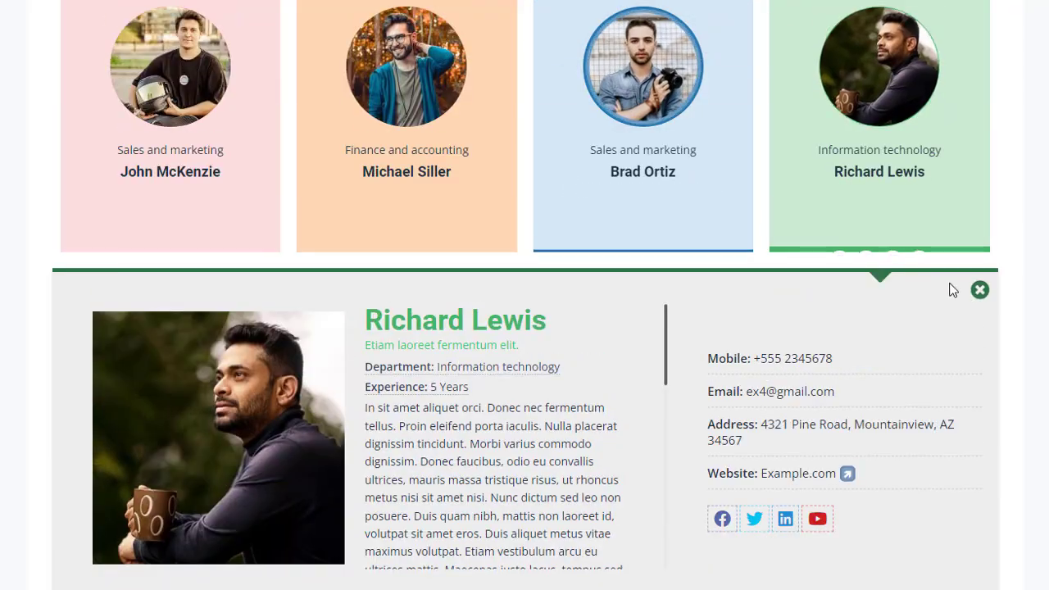
pyautogui.click(979, 289)
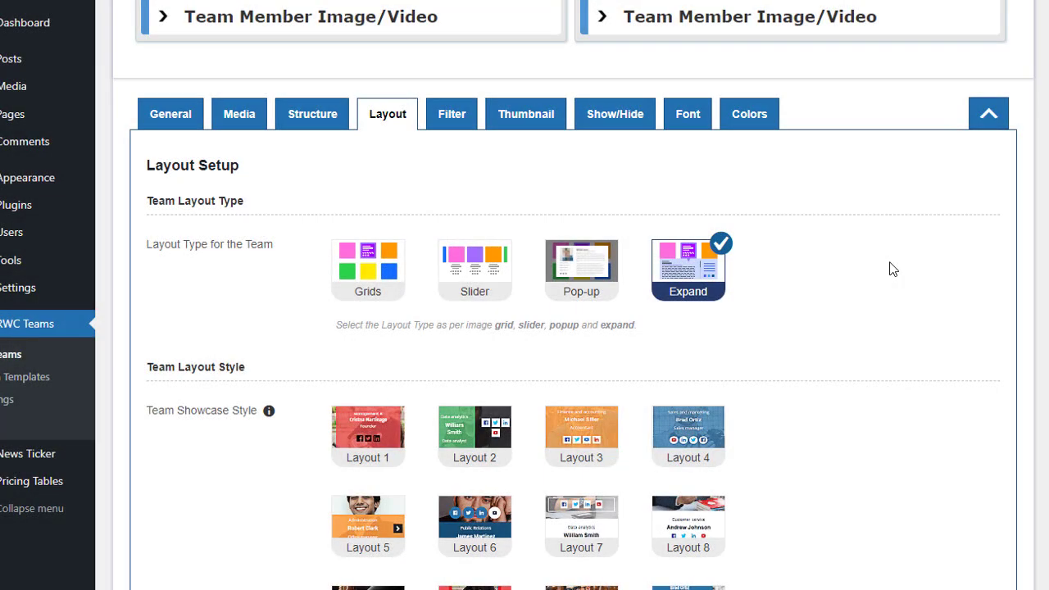
# Enable filter navigation, save, and test Finance and Accounting and Sales and Marketing filters
pyautogui.scroll(-4, 369, 195)
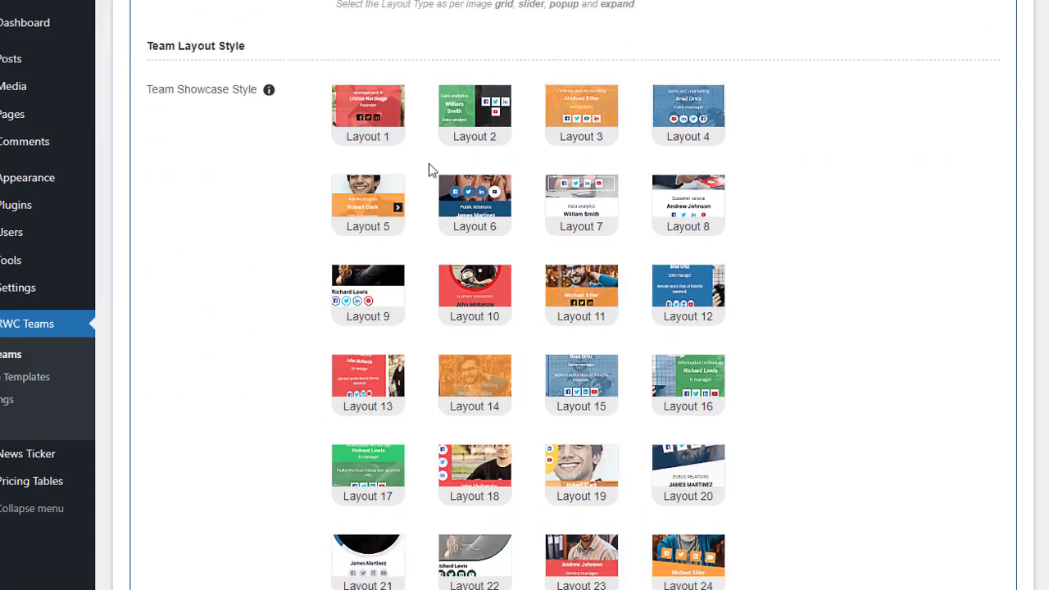
pyautogui.scroll(-2, 570, 100)
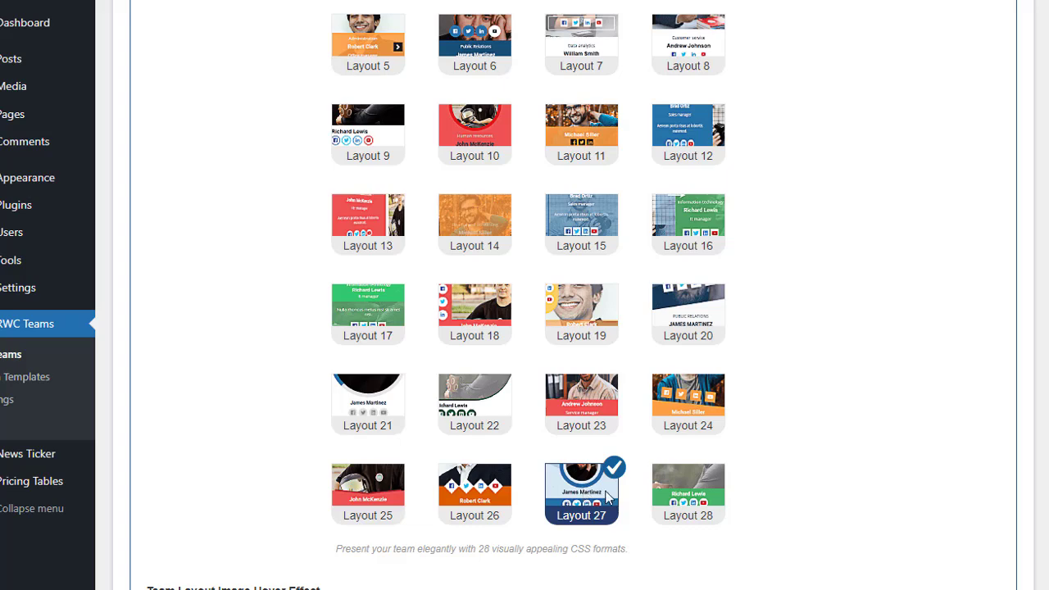
pyautogui.scroll(7, 218, 205)
pyautogui.click(449, 223)
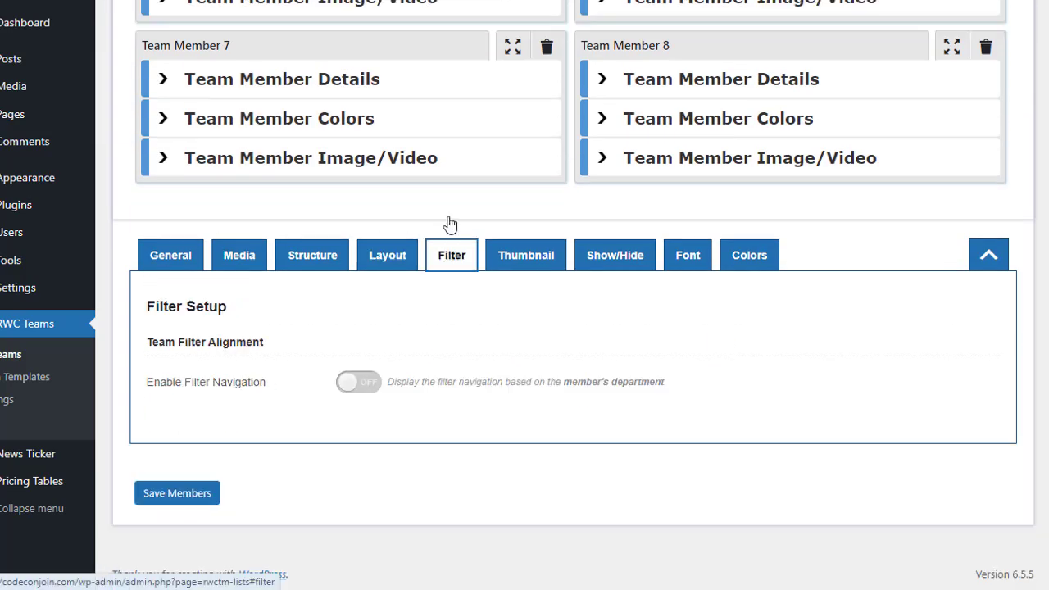
pyautogui.click(358, 382)
pyautogui.scroll(-3, 637, 410)
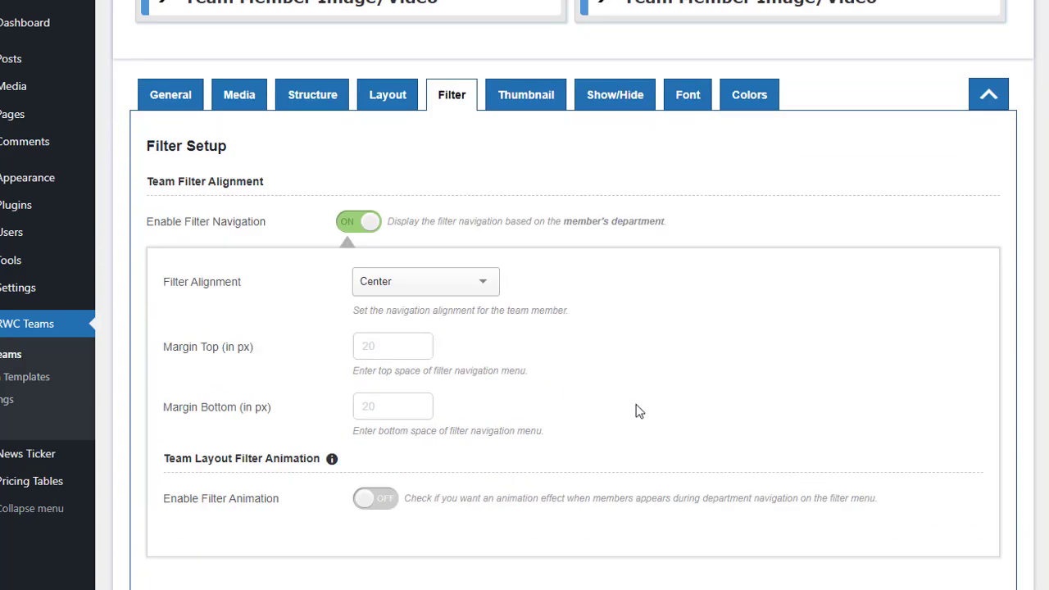
pyautogui.click(177, 562)
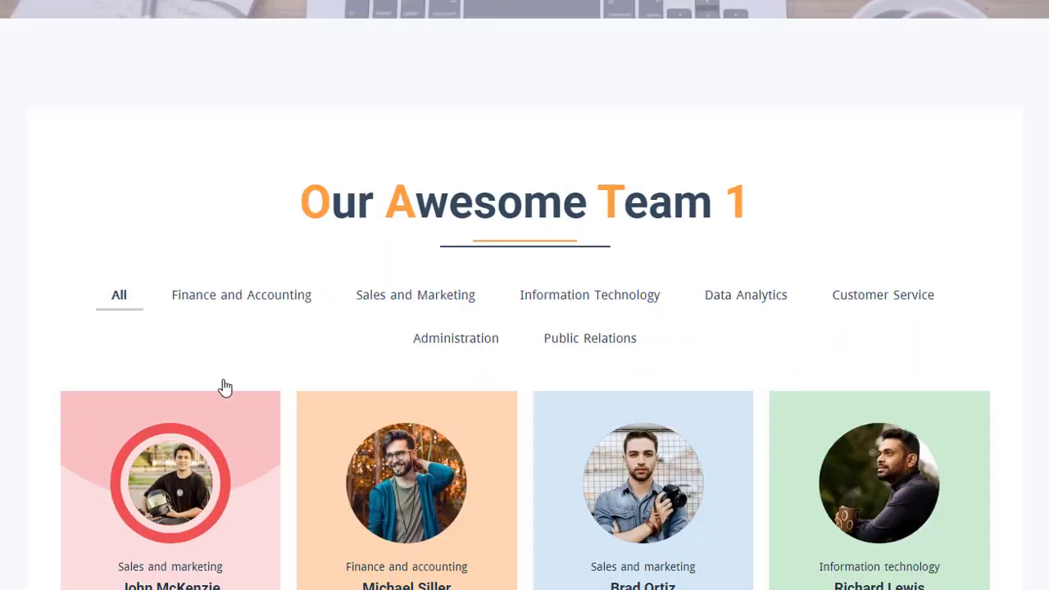
pyautogui.click(281, 322)
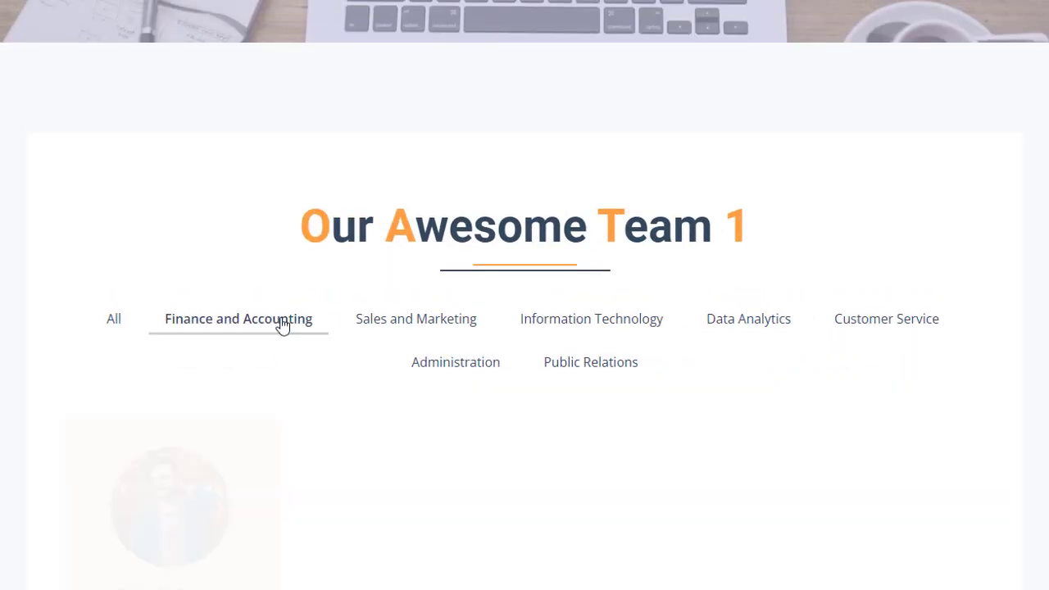
pyautogui.click(440, 319)
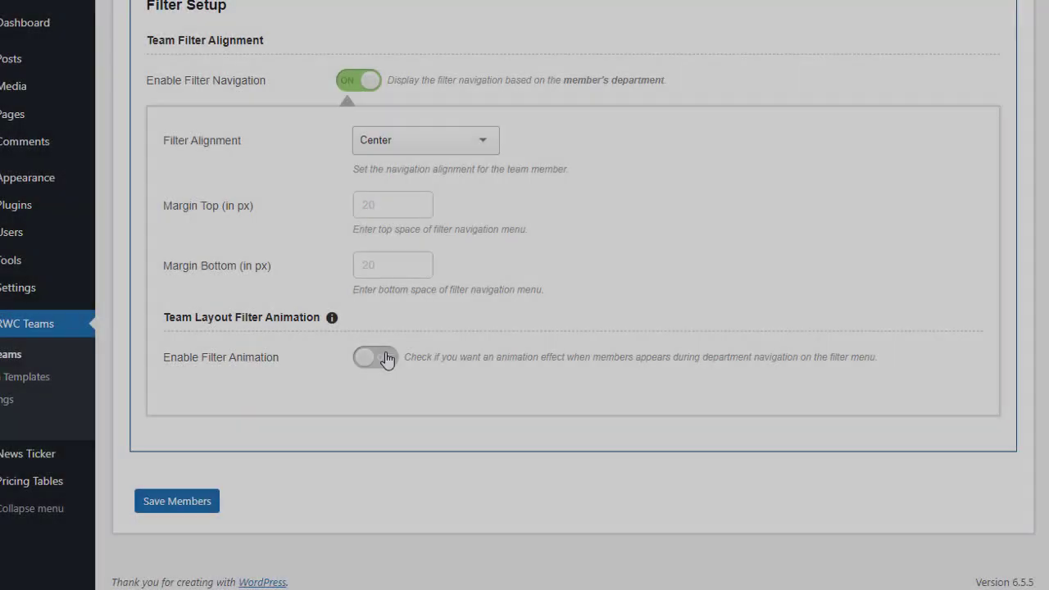
# Set the filter animation to Flip, save, and test the department filters
pyautogui.scroll(-4, 288, 370)
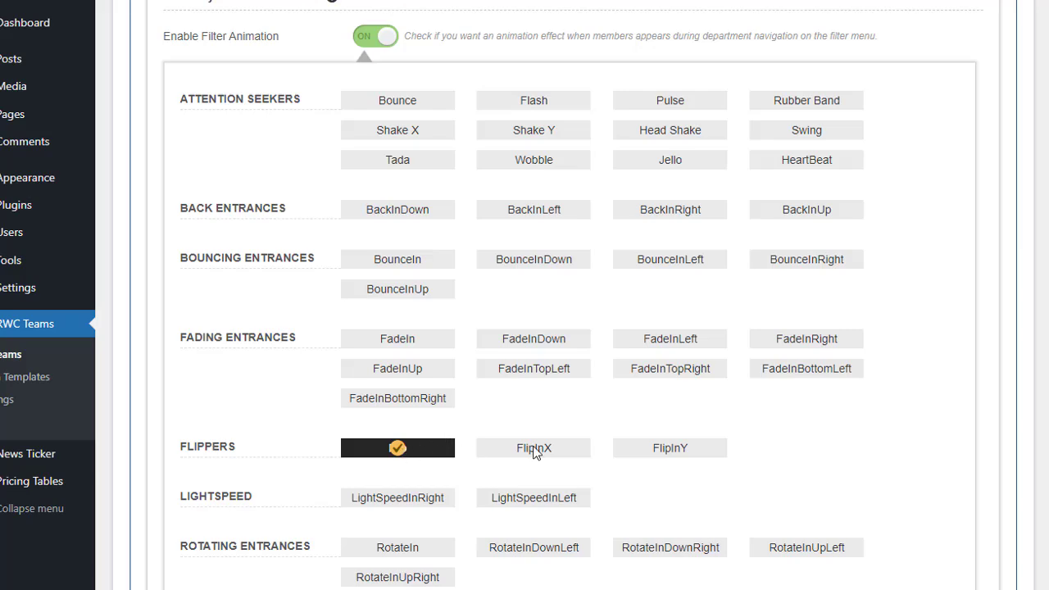
pyautogui.click(450, 449)
pyautogui.scroll(-5, 452, 450)
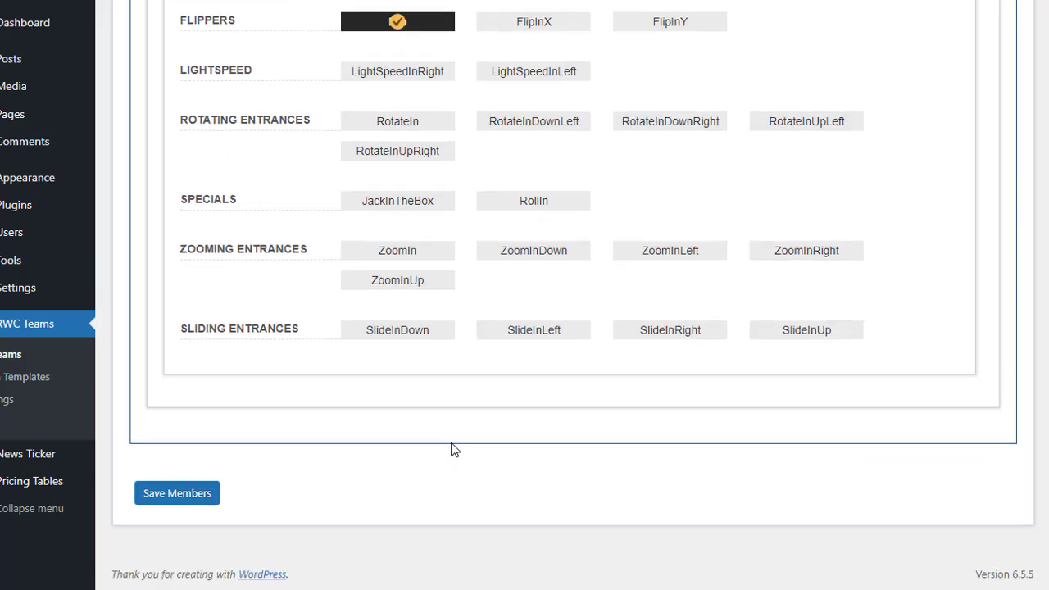
pyautogui.click(183, 499)
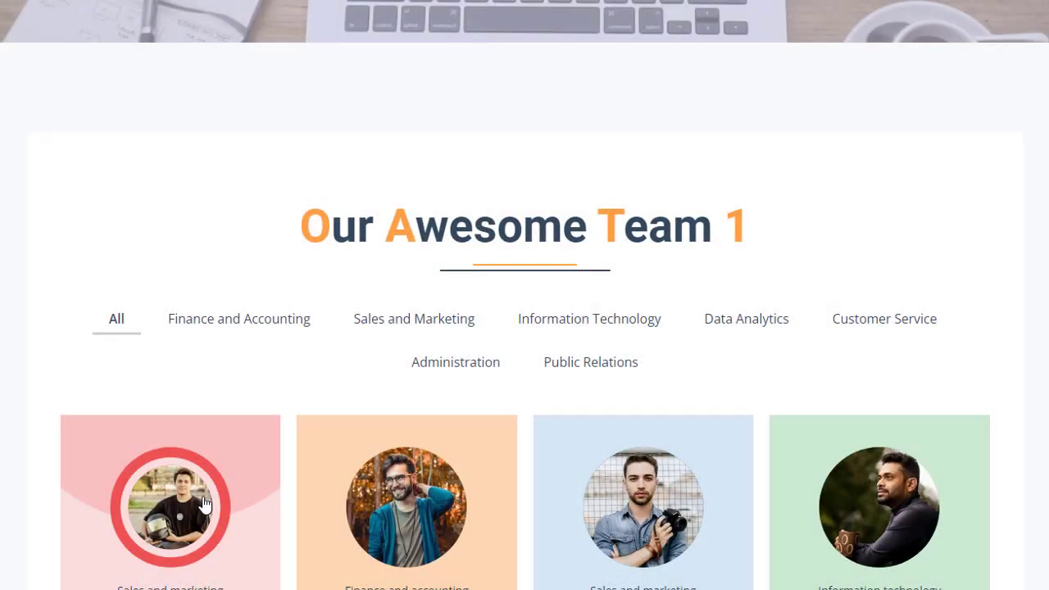
pyautogui.press('F5')
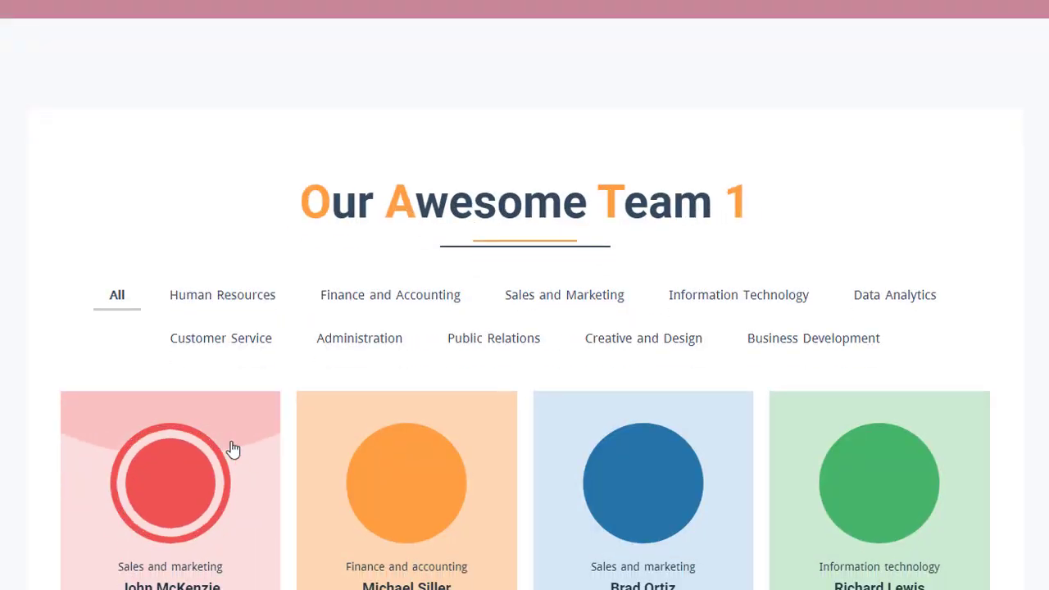
pyautogui.scroll(-2, 210, 312)
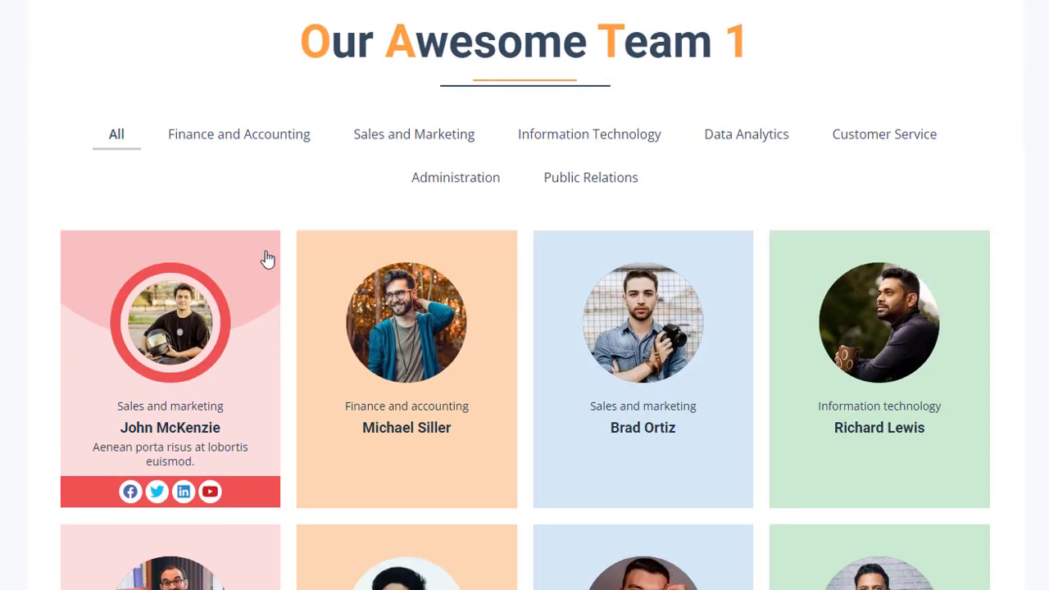
pyautogui.click(276, 144)
pyautogui.click(397, 151)
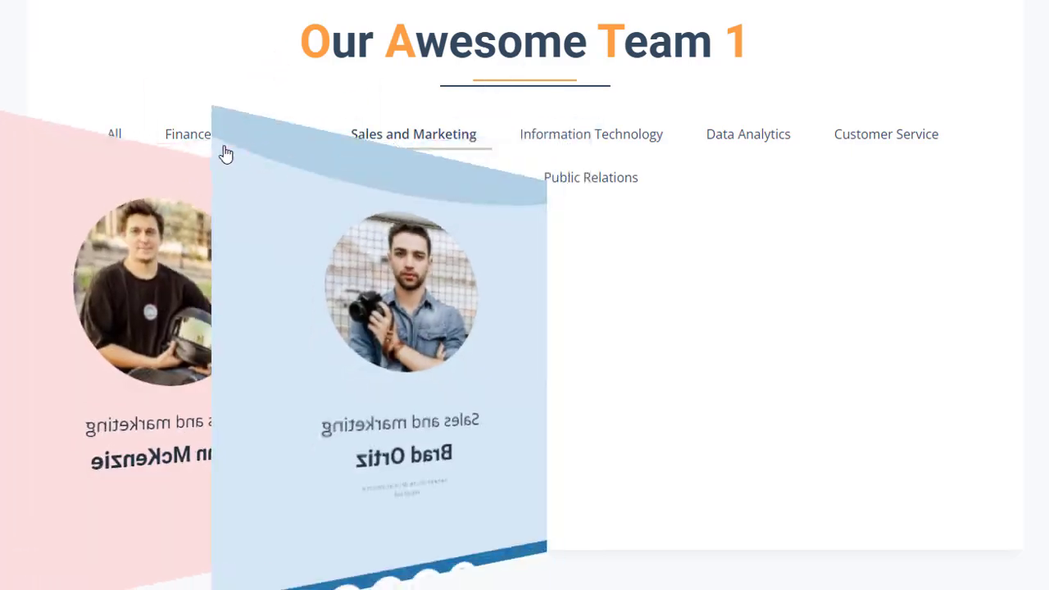
pyautogui.click(128, 148)
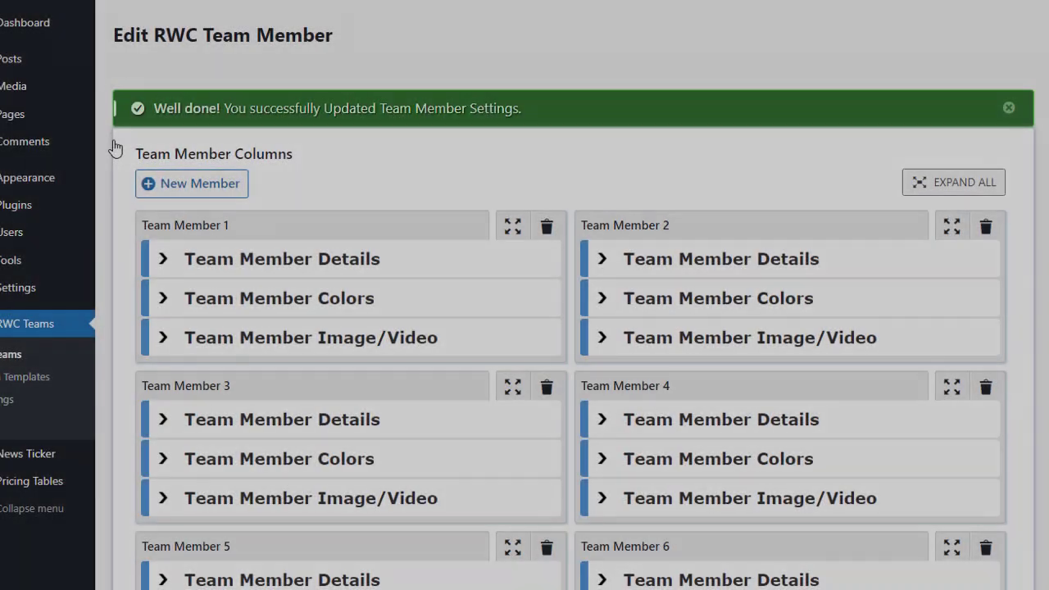
# Switch the filter animation to RollIn, save, and test the department filters again
pyautogui.scroll(-10, 370, 201)
pyautogui.scroll(-3, 373, 201)
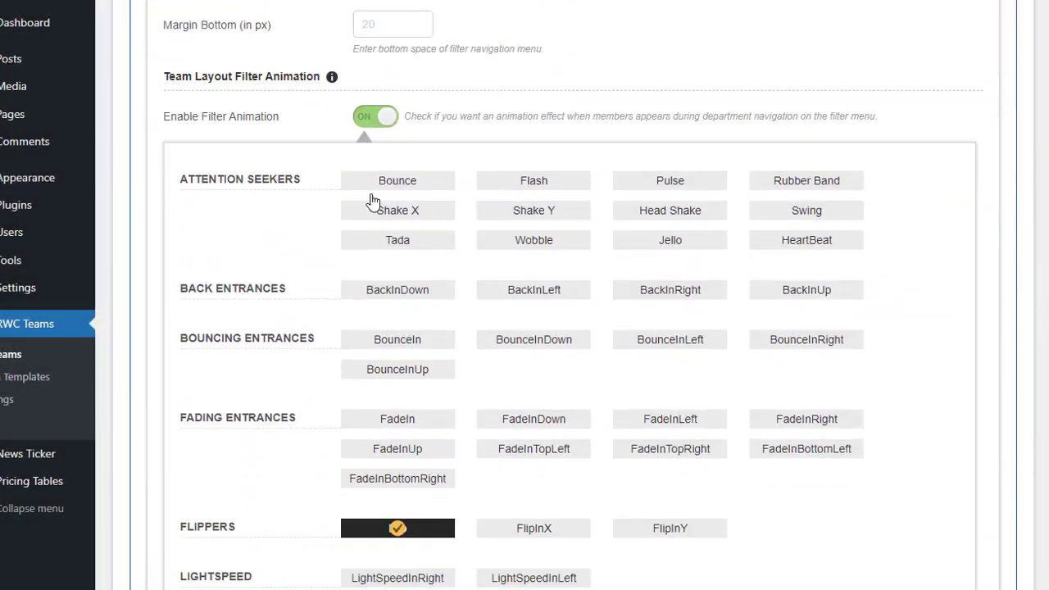
pyautogui.scroll(-4, 555, 317)
pyautogui.click(537, 387)
pyautogui.scroll(-2, 196, 500)
pyautogui.click(177, 517)
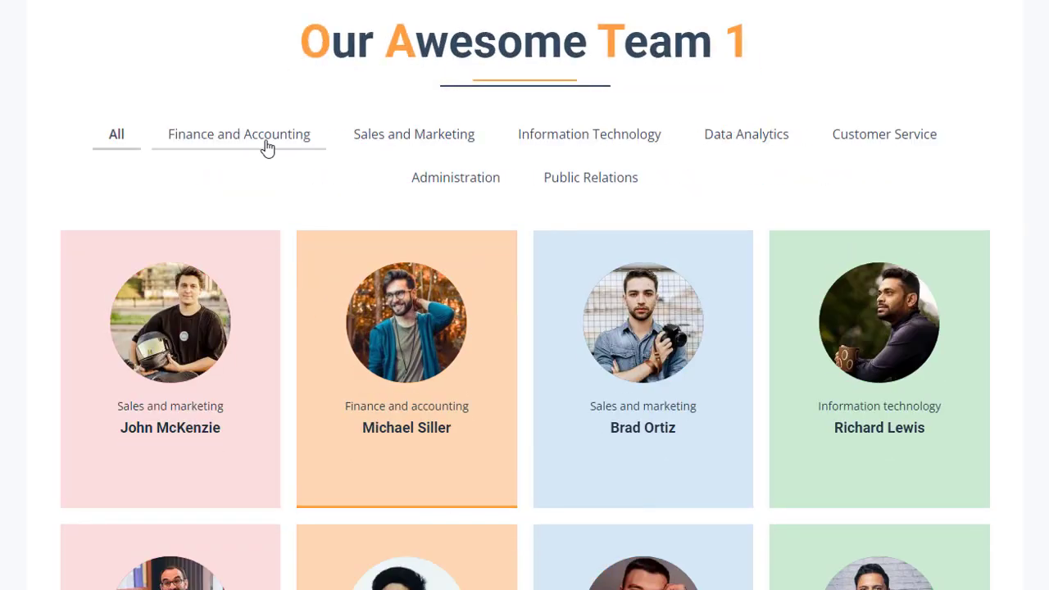
pyautogui.click(260, 146)
pyautogui.click(398, 150)
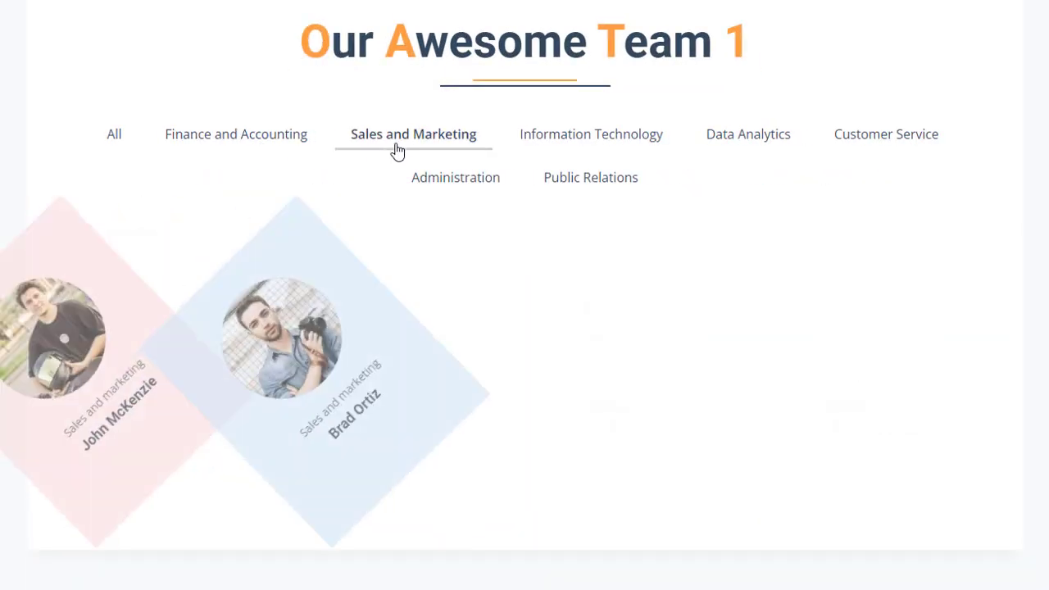
pyautogui.click(106, 141)
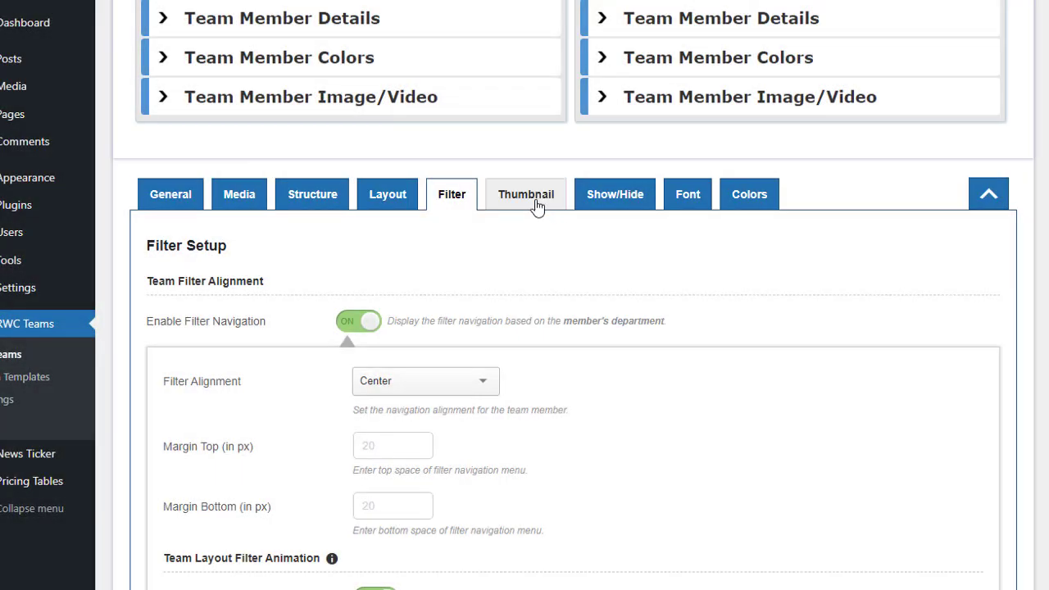
# On the Thumbnail tab, check the image radius and keep the border style Solid
pyautogui.click(537, 196)
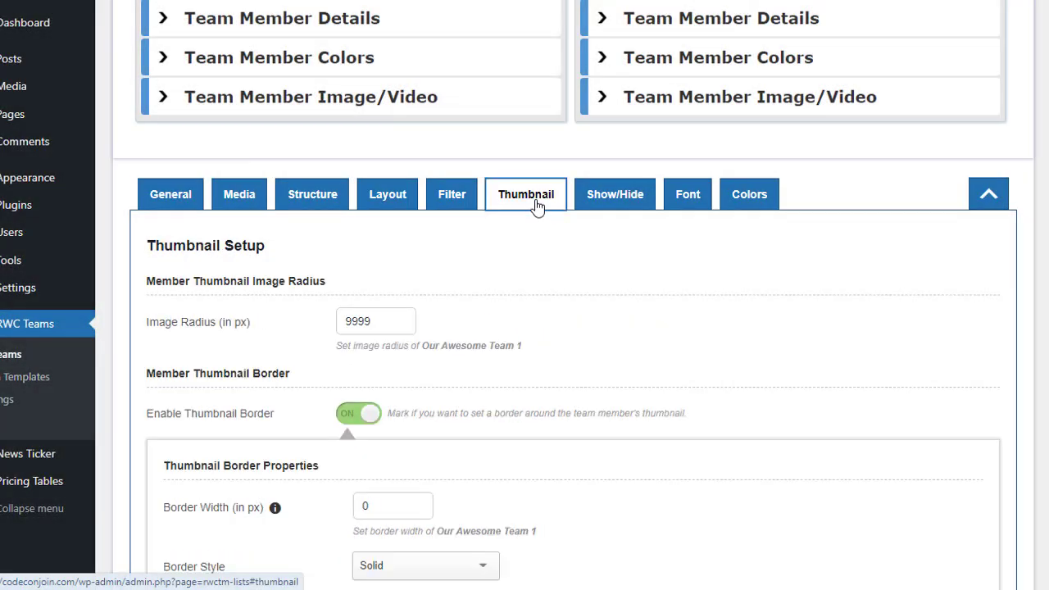
pyautogui.scroll(-2, 536, 236)
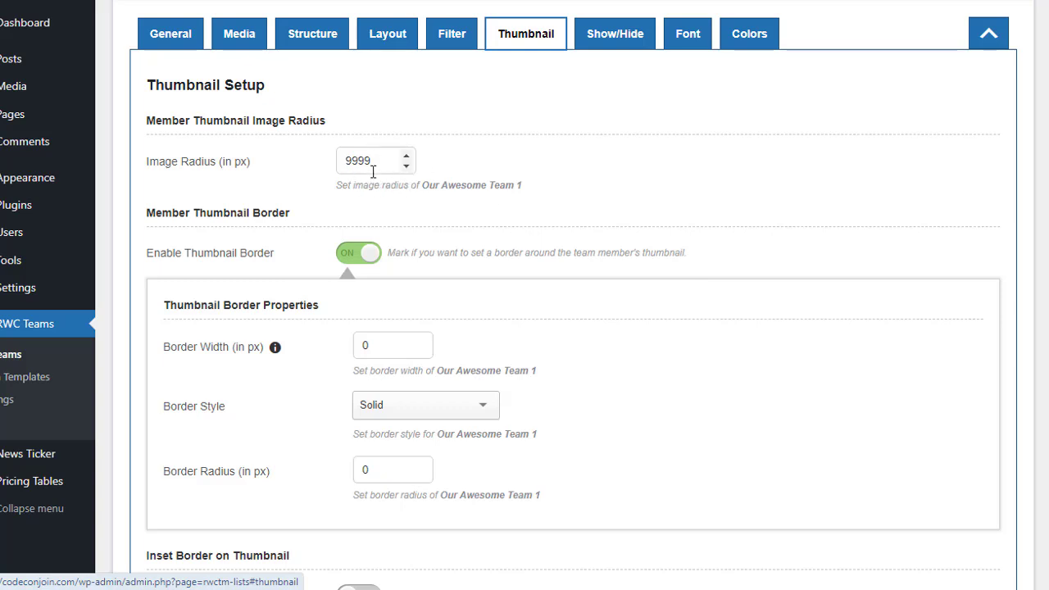
pyautogui.click(376, 162)
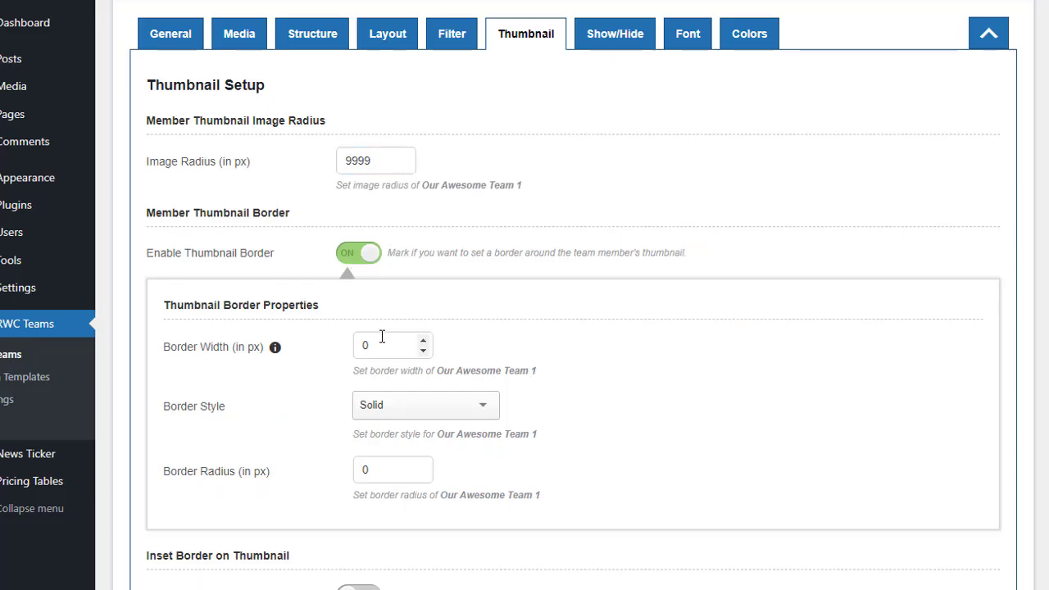
pyautogui.click(410, 398)
pyautogui.scroll(-2, 459, 398)
pyautogui.scroll(-1, 409, 352)
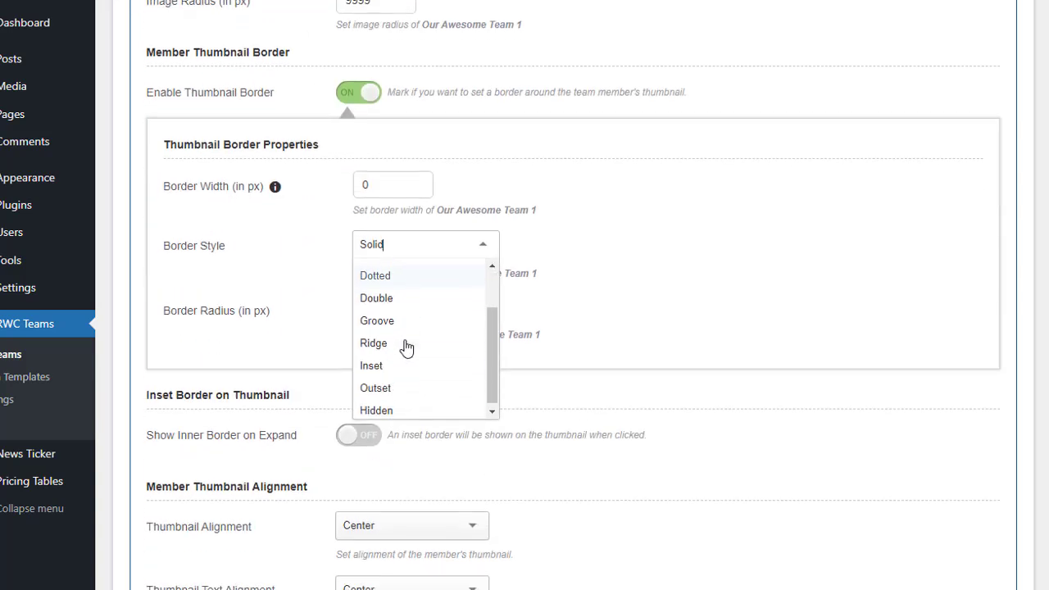
pyautogui.scroll(1, 407, 348)
pyautogui.click(604, 234)
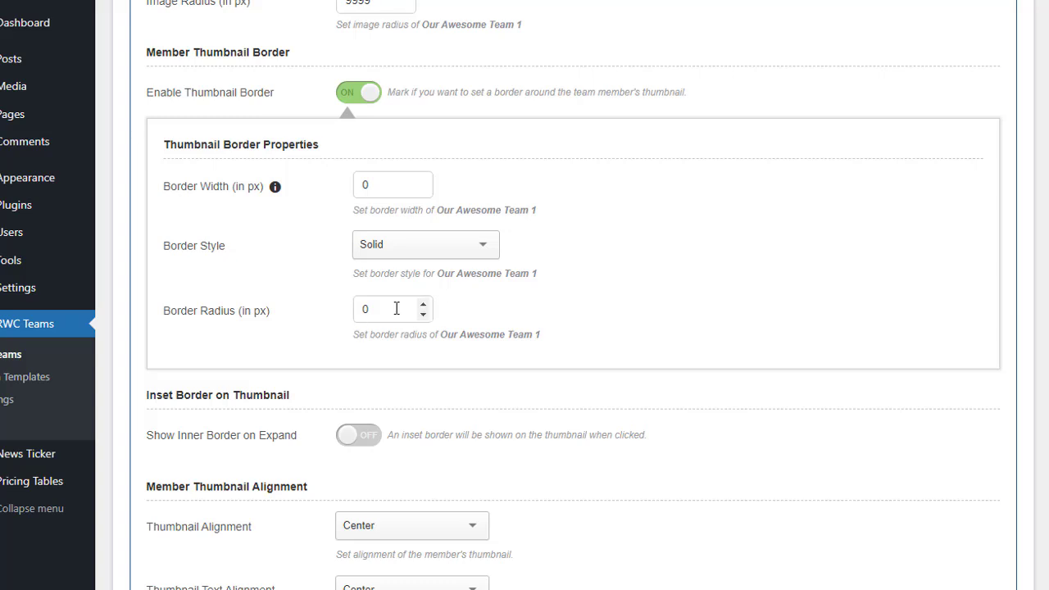
# Keep thumbnail and text alignment at Center and leave inner border on expand off
pyautogui.scroll(-4, 508, 296)
pyautogui.click(399, 208)
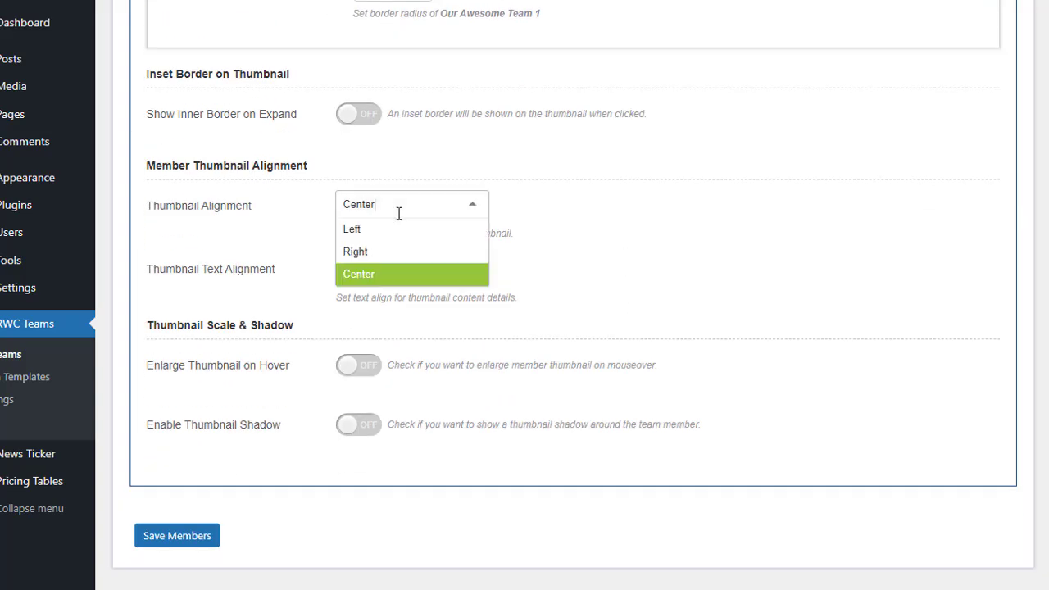
pyautogui.click(621, 204)
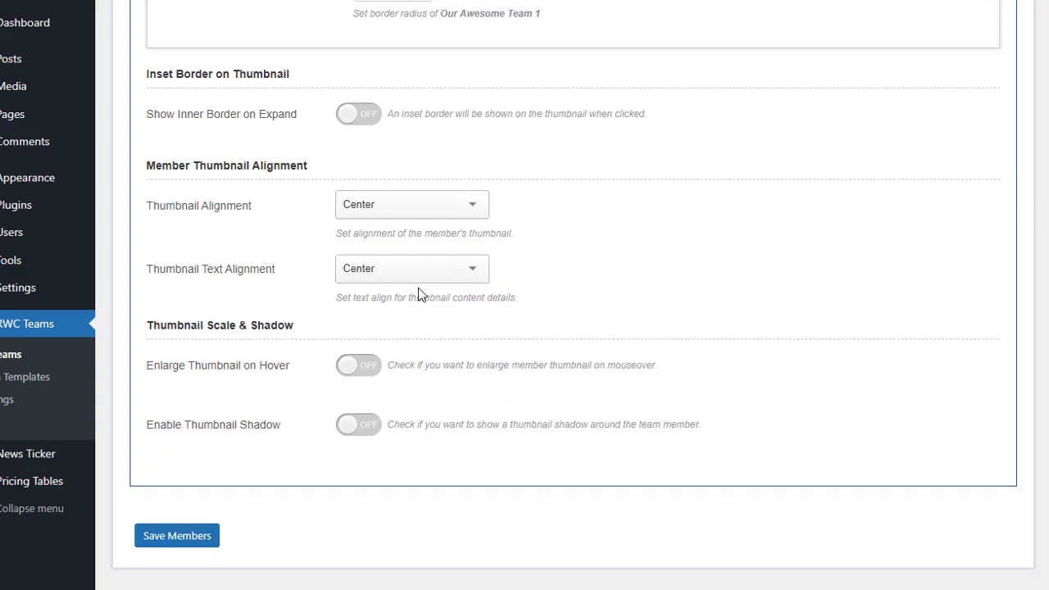
pyautogui.click(415, 275)
pyautogui.click(606, 274)
pyautogui.click(369, 119)
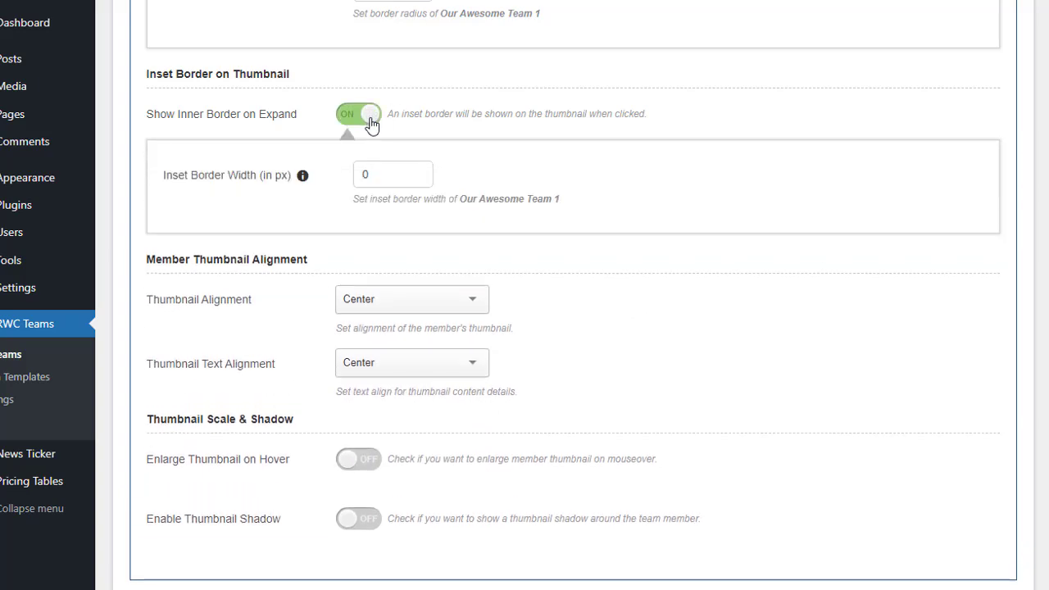
pyautogui.click(357, 119)
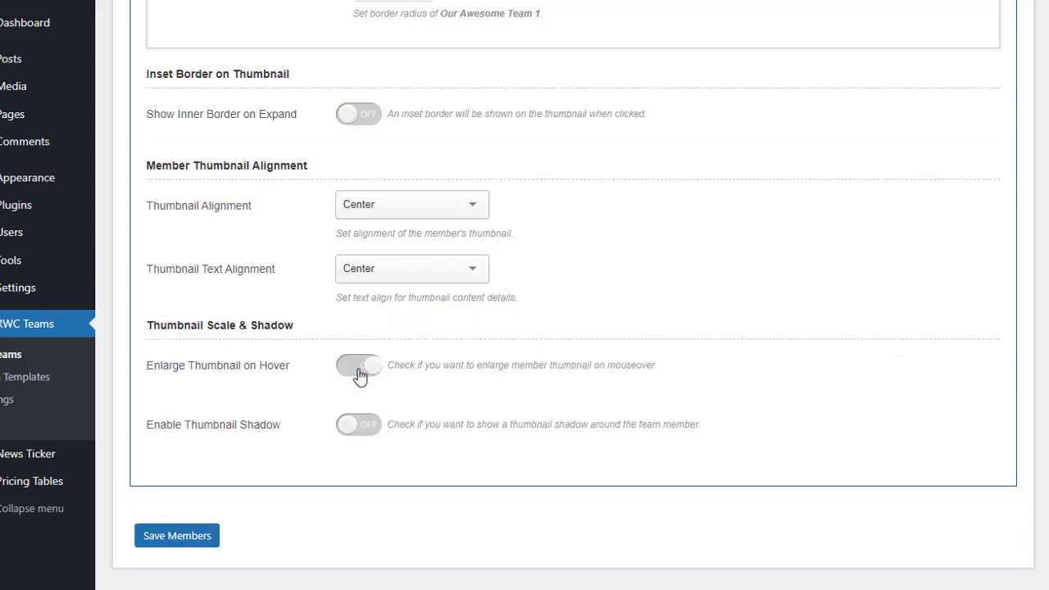
# Enable thumbnail shadow with Effect 9, save, and reload the team page
pyautogui.click(358, 428)
pyautogui.scroll(-4, 361, 435)
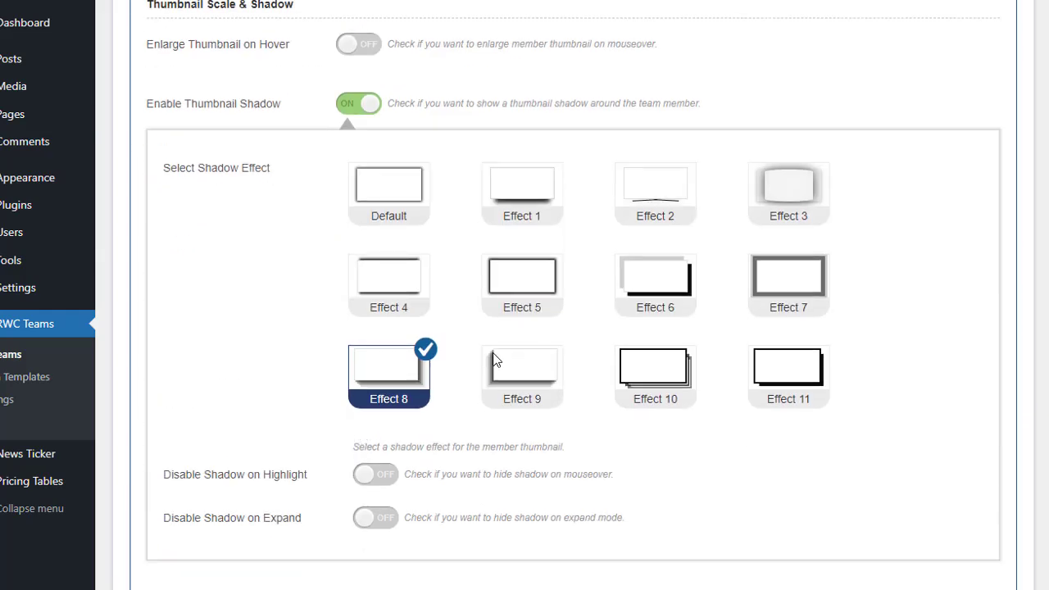
pyautogui.click(528, 378)
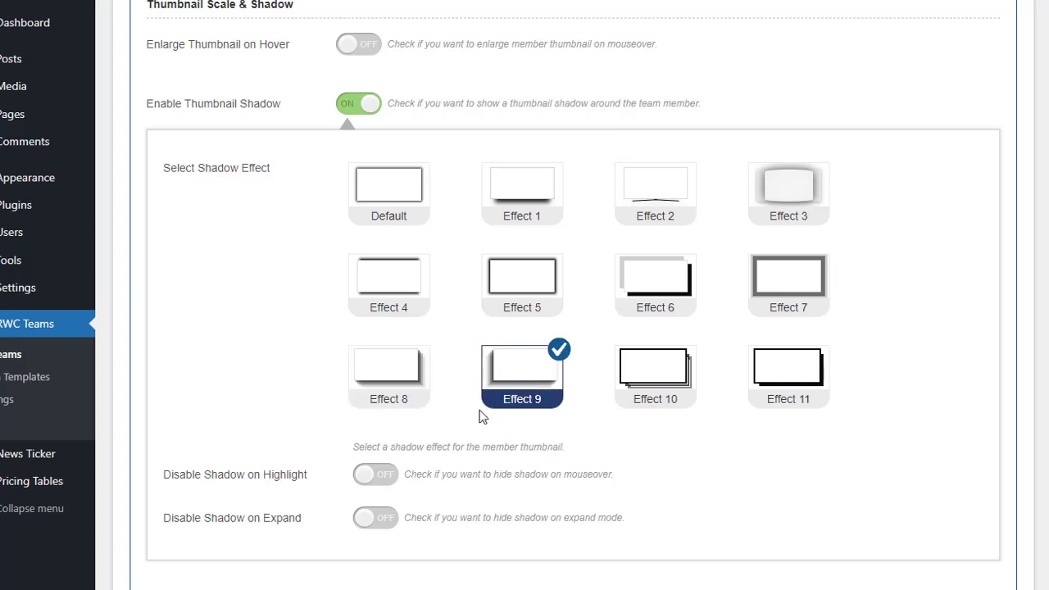
pyautogui.scroll(-2, 491, 414)
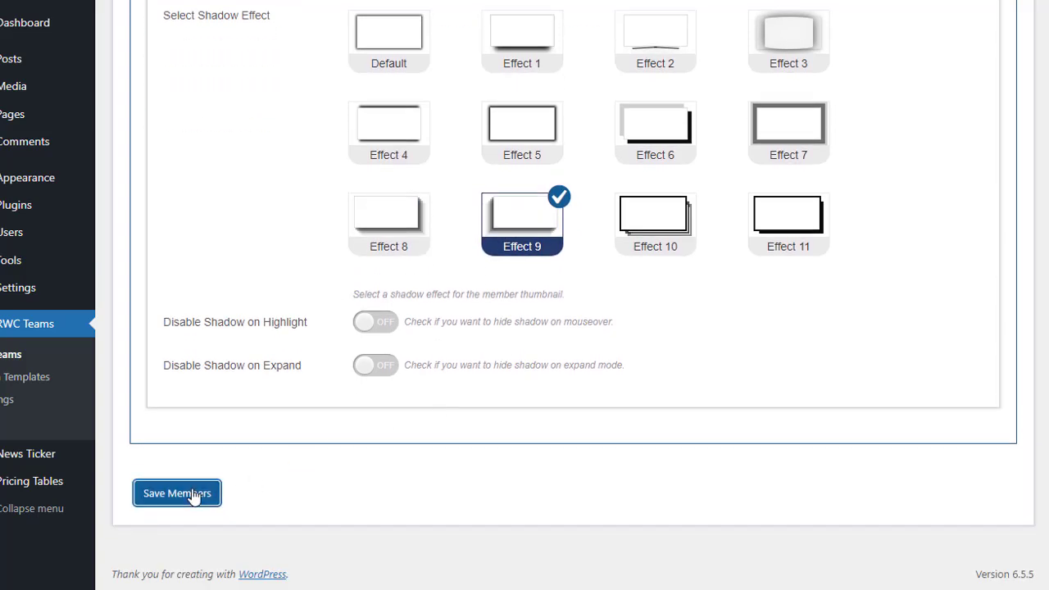
pyautogui.click(193, 494)
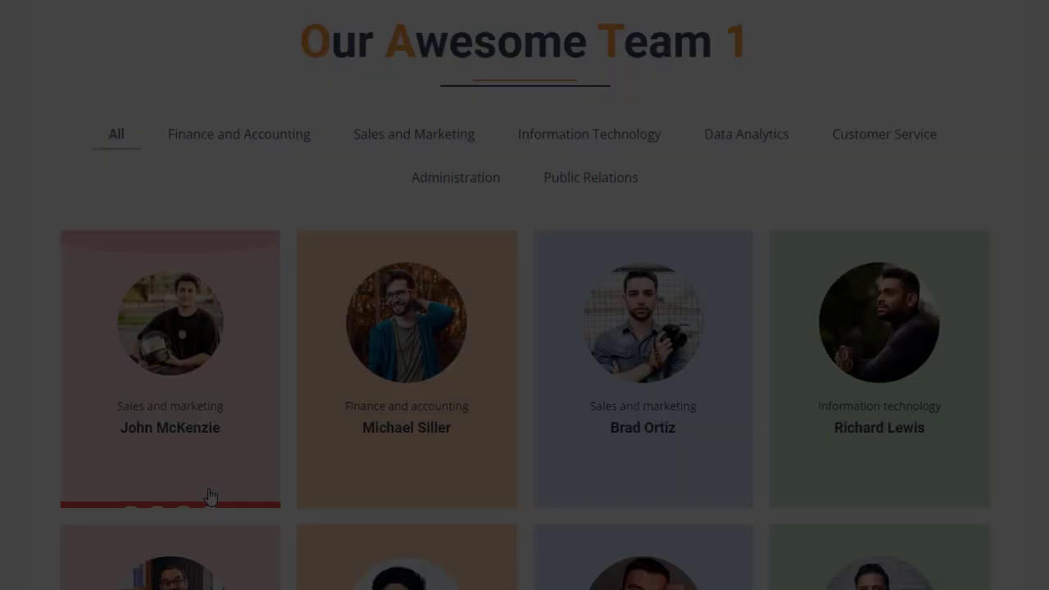
pyautogui.press('F5')
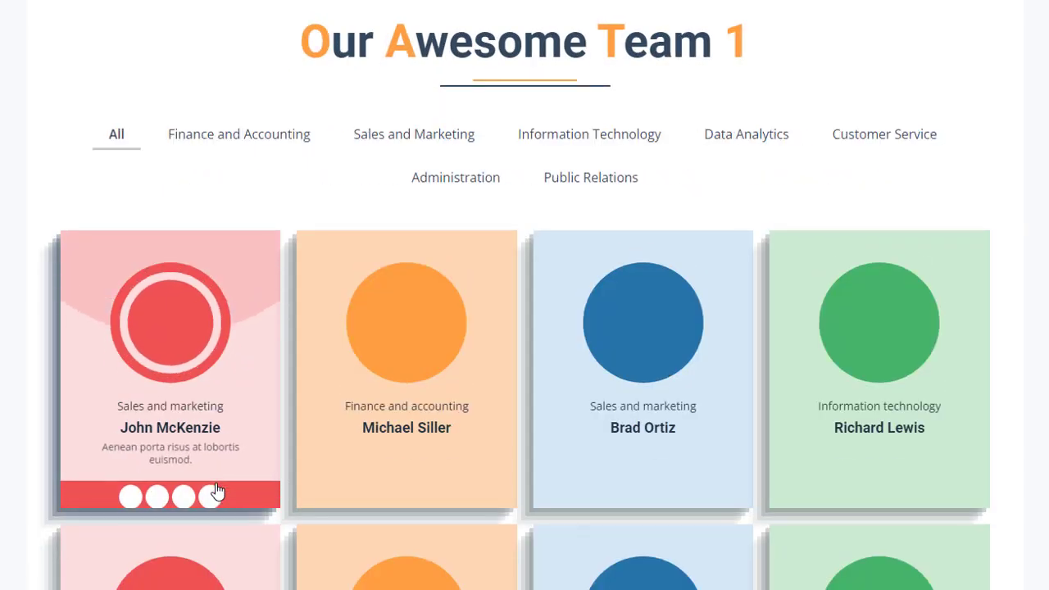
pyautogui.scroll(-3, 480, 417)
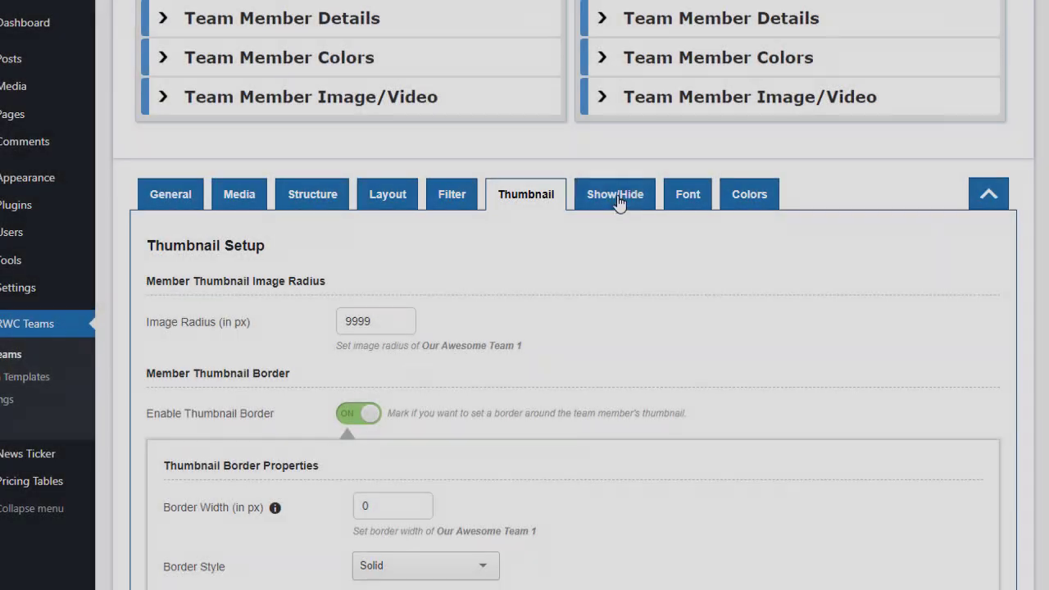
# Look through the Show/Hide and Font Size settings tabs
pyautogui.click(618, 202)
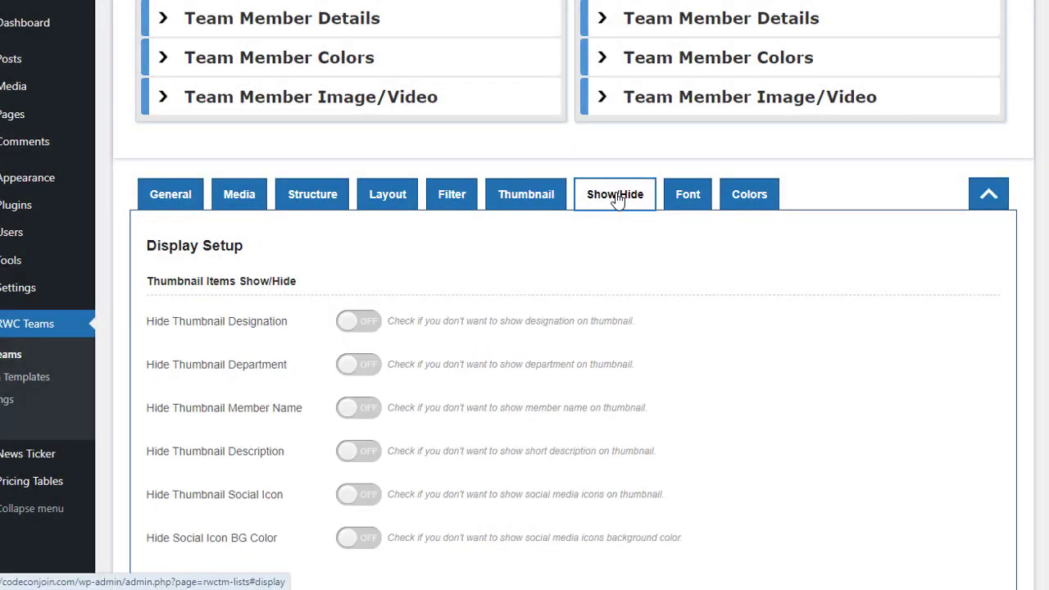
pyautogui.scroll(-5, 581, 262)
pyautogui.scroll(-7, 436, 320)
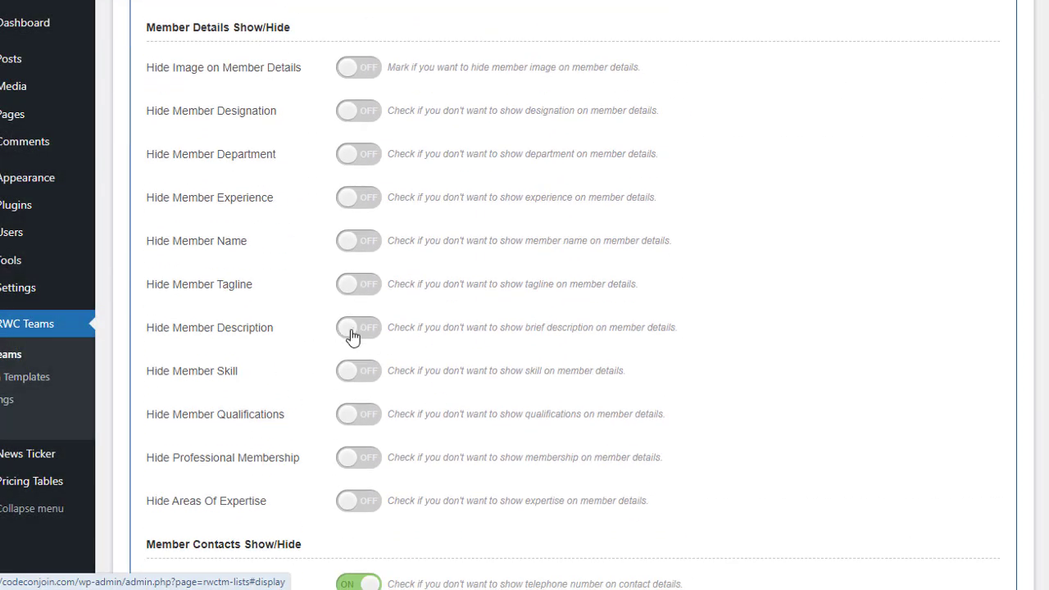
pyautogui.scroll(4, 408, 344)
pyautogui.scroll(10, 408, 344)
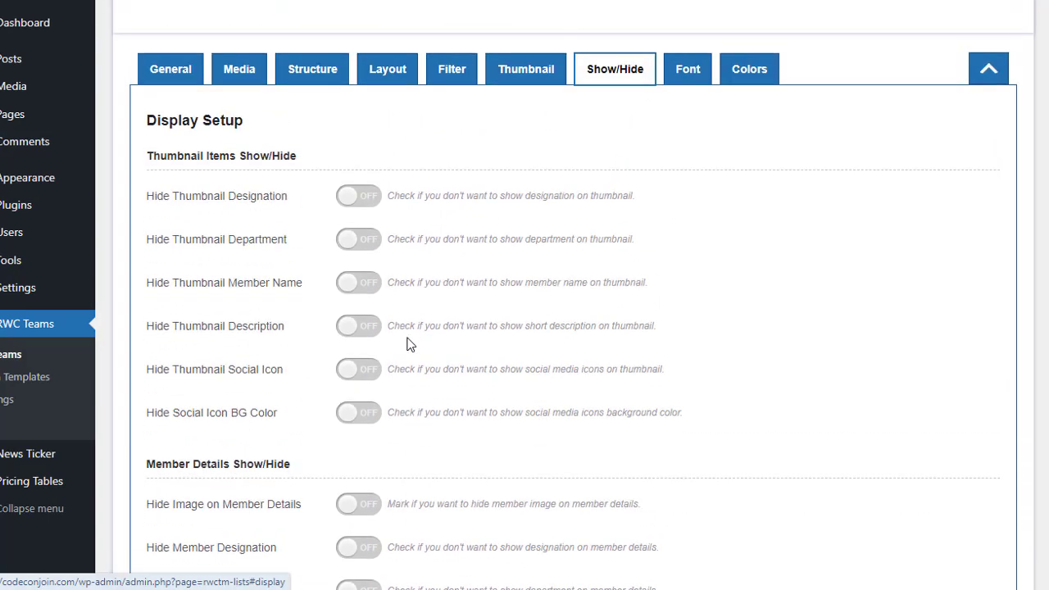
pyautogui.click(688, 232)
pyautogui.scroll(-5, 505, 343)
pyautogui.scroll(-10, 526, 320)
pyautogui.scroll(8, 527, 320)
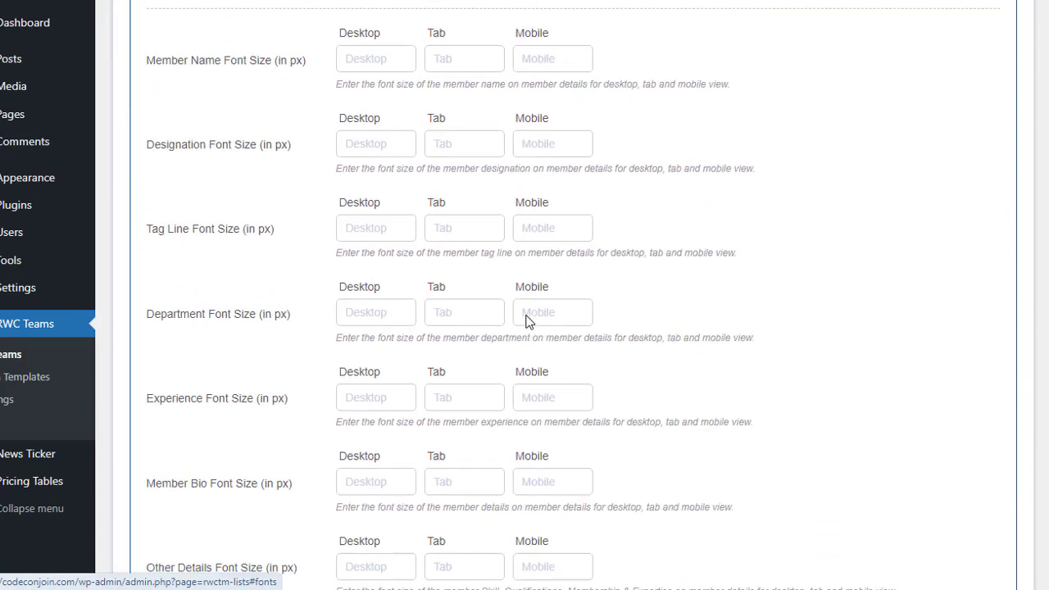
pyautogui.scroll(10, 626, 302)
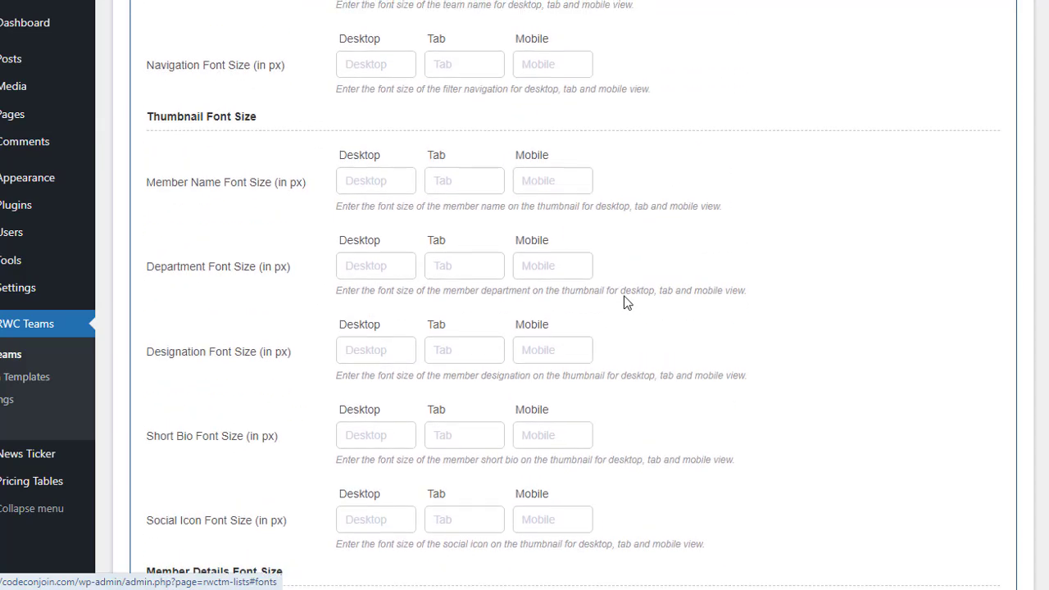
# Bring up the Navigation BG Color picker on the Colors tab
pyautogui.click(747, 282)
pyautogui.scroll(-4, 507, 193)
pyautogui.click(390, 251)
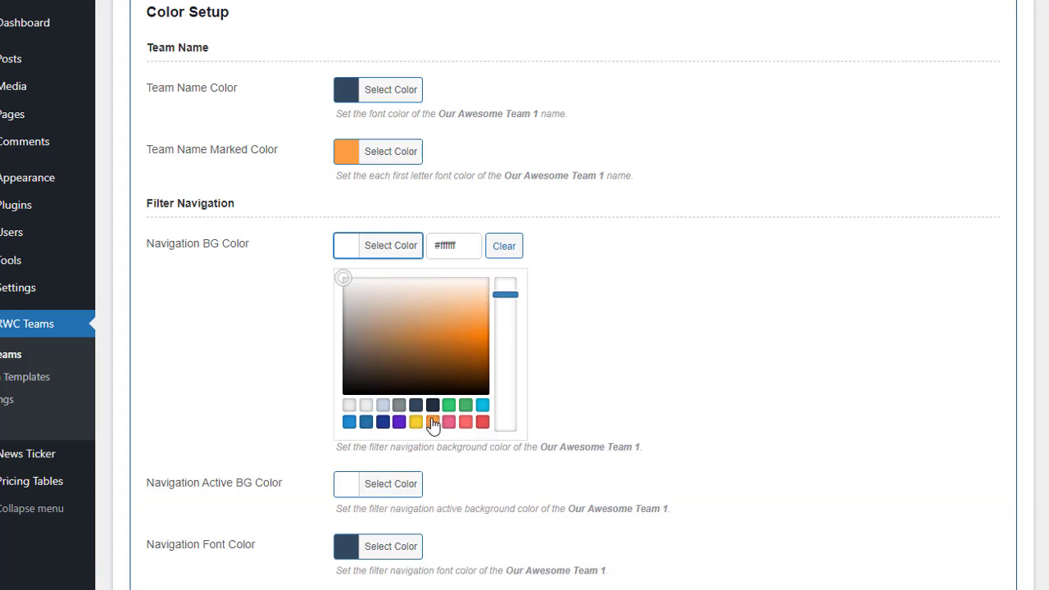
# Set navigation BG orange, active BG yellow, font white, active font near-black, and save
pyautogui.click(432, 421)
pyautogui.click(400, 249)
pyautogui.click(399, 307)
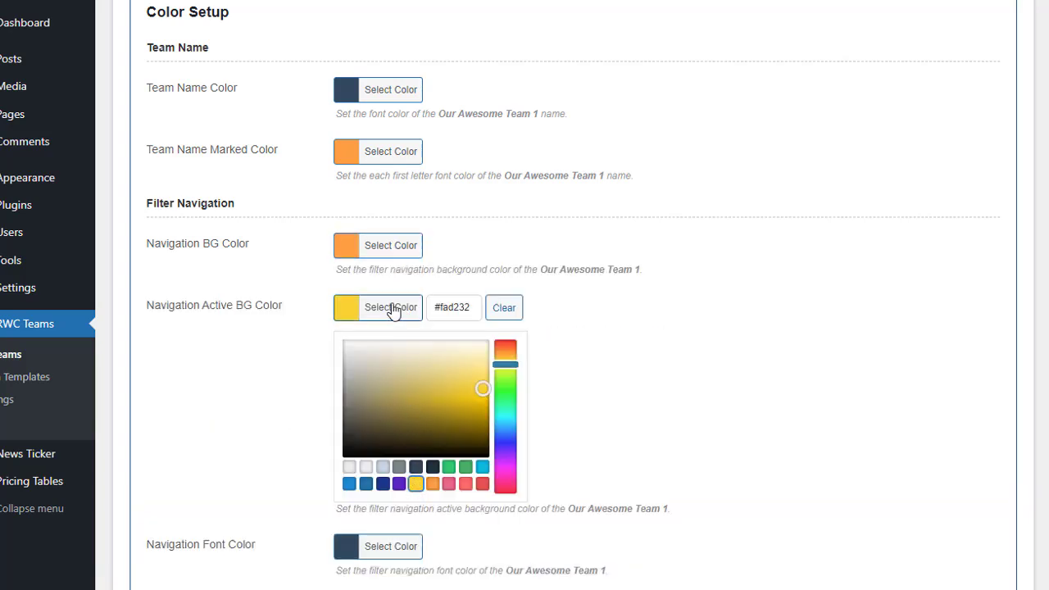
pyautogui.click(393, 309)
pyautogui.click(390, 368)
pyautogui.click(346, 404)
pyautogui.click(326, 389)
pyautogui.click(402, 431)
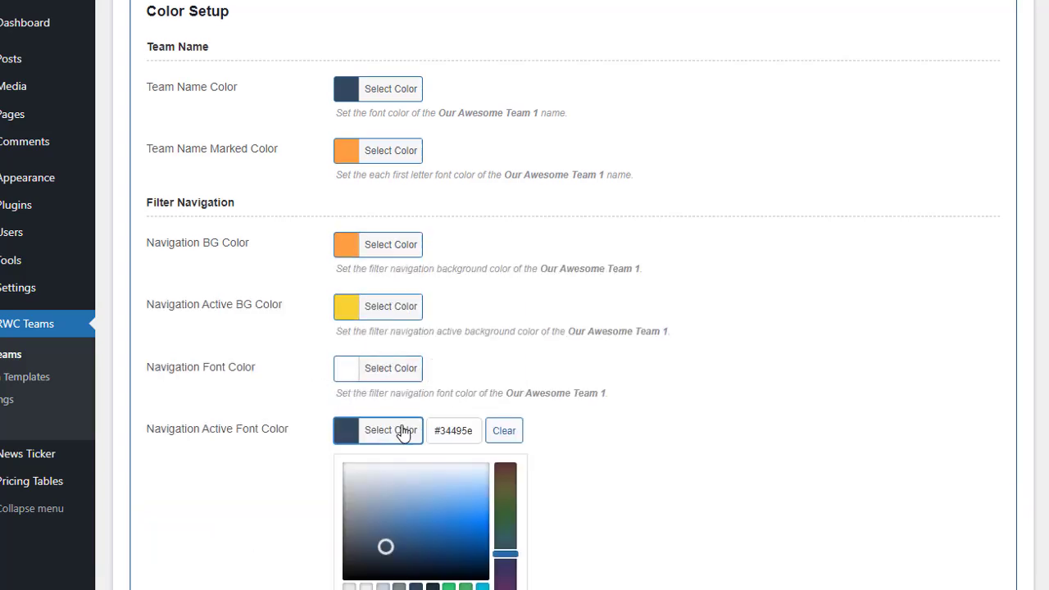
pyautogui.scroll(-2, 402, 432)
pyautogui.click(374, 409)
pyautogui.click(252, 477)
pyautogui.click(185, 502)
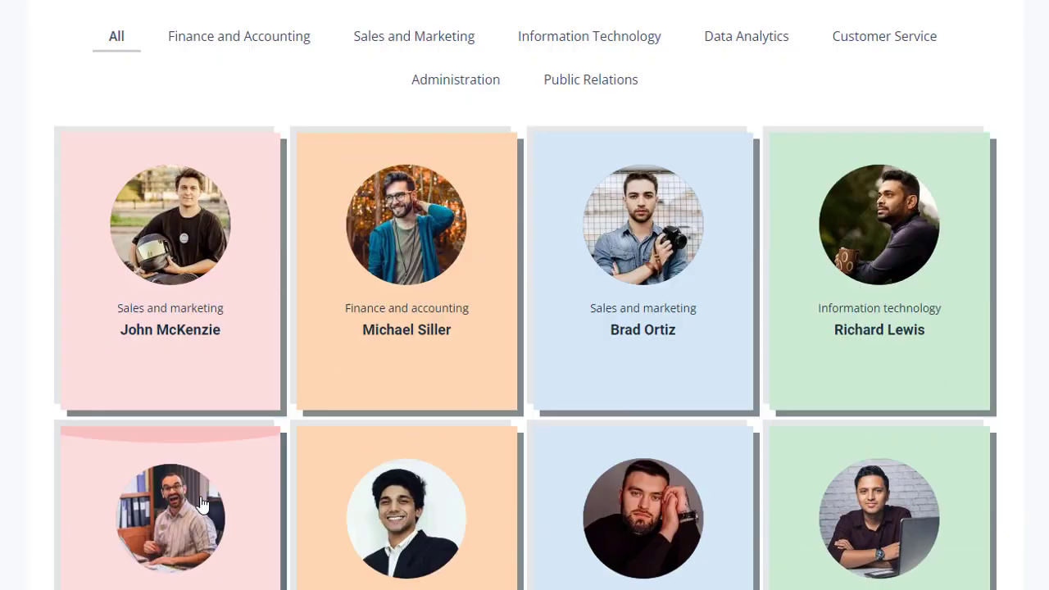
# Test the Finance and Accounting and Sales and Marketing filters on the front end
pyautogui.scroll(3, 203, 502)
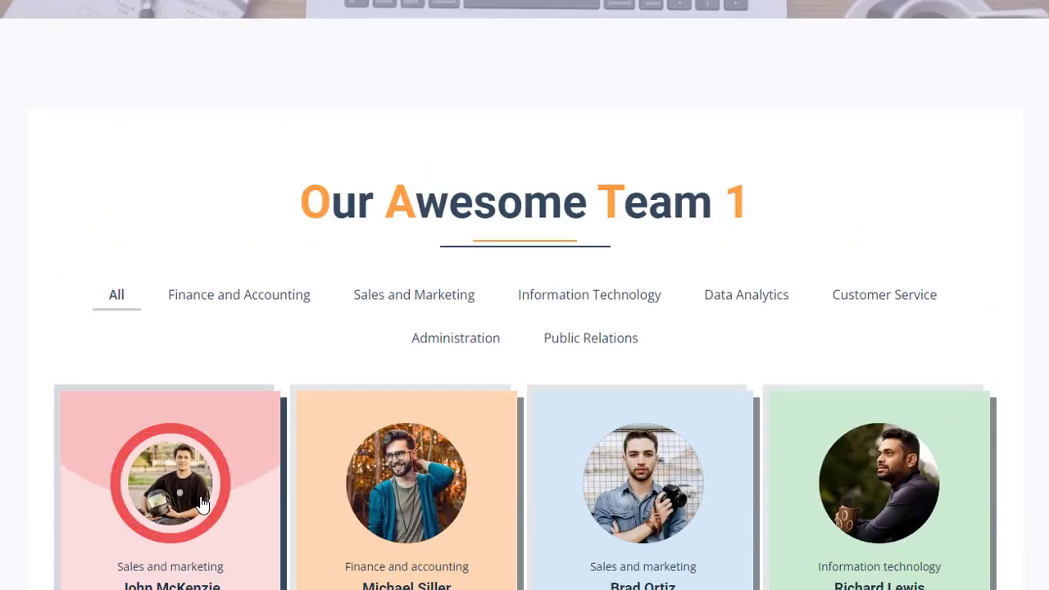
pyautogui.scroll(-2, 335, 462)
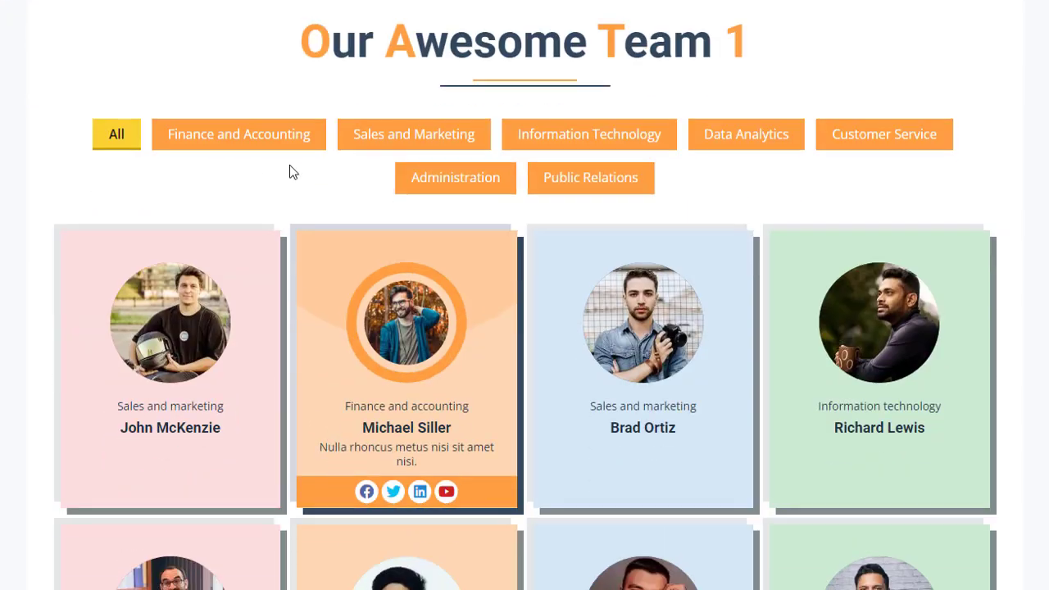
pyautogui.click(239, 146)
pyautogui.click(433, 143)
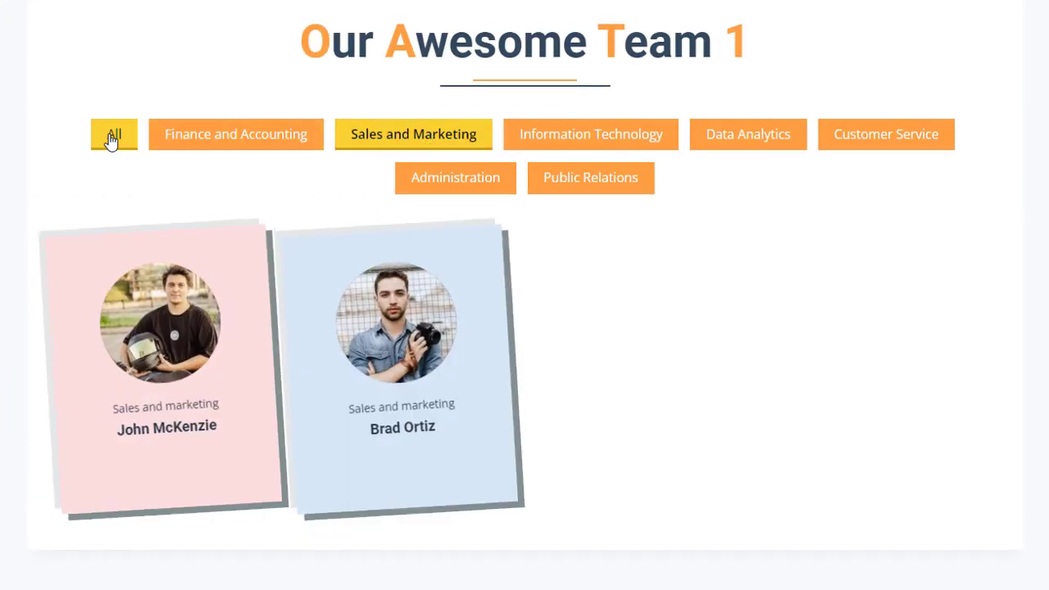